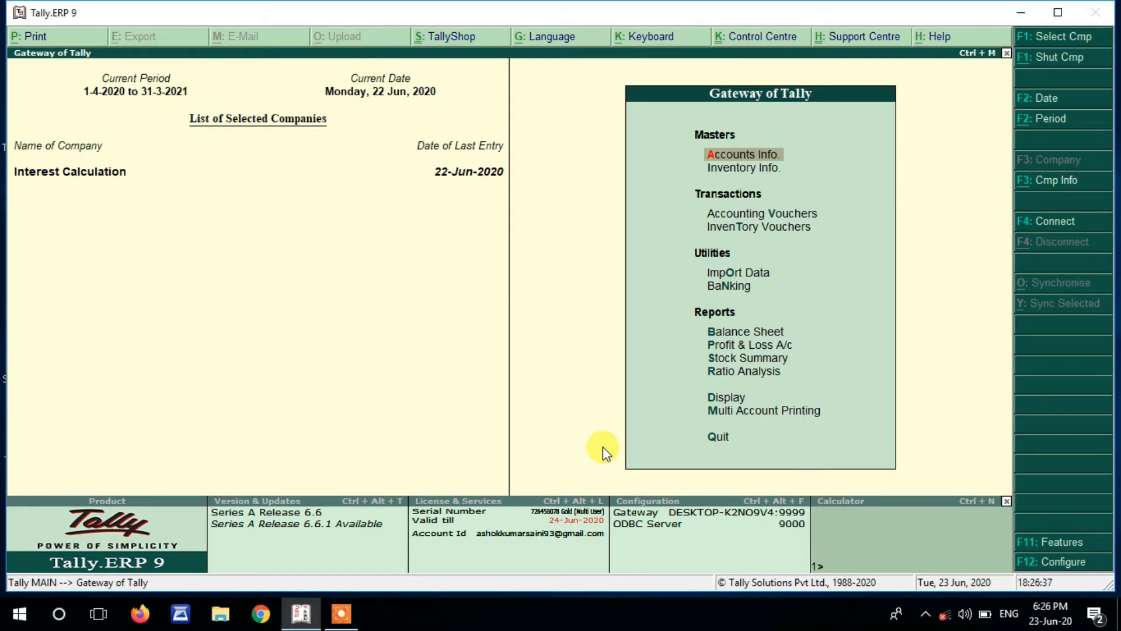
Step: Go through the company's accounting features, keeping Activate interest calculation and Use advanced parameters at Yes
key("F11")
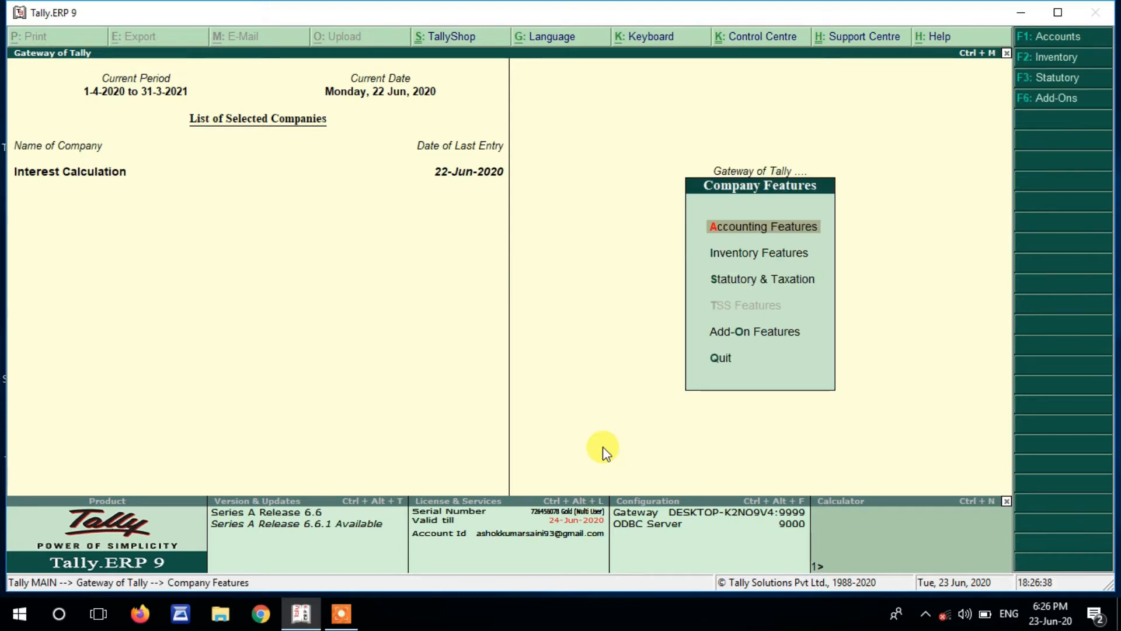
key("Return")
key("Return")
key("Return")
key("Return")
key("Return")
key("Return")
key("Return")
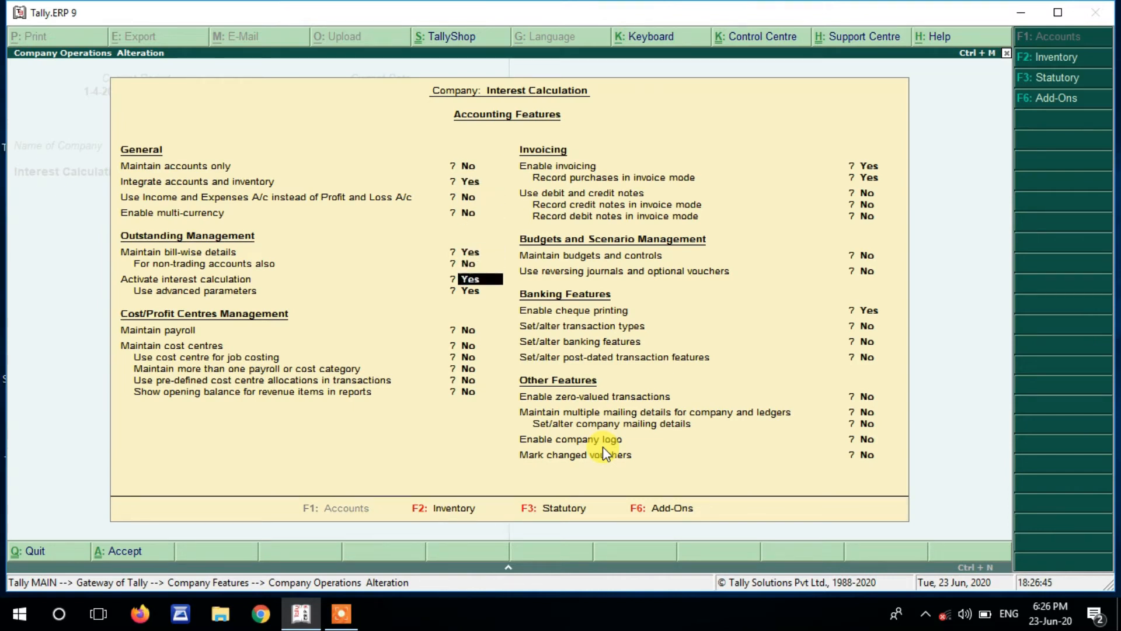
key("Return")
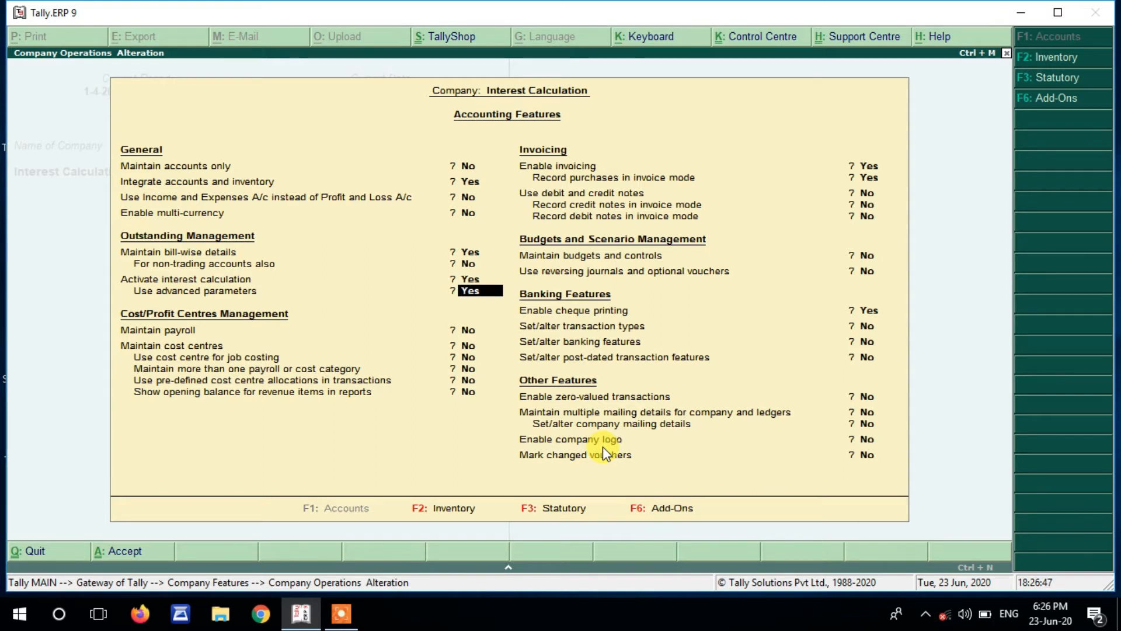
key("Return")
key("Return")
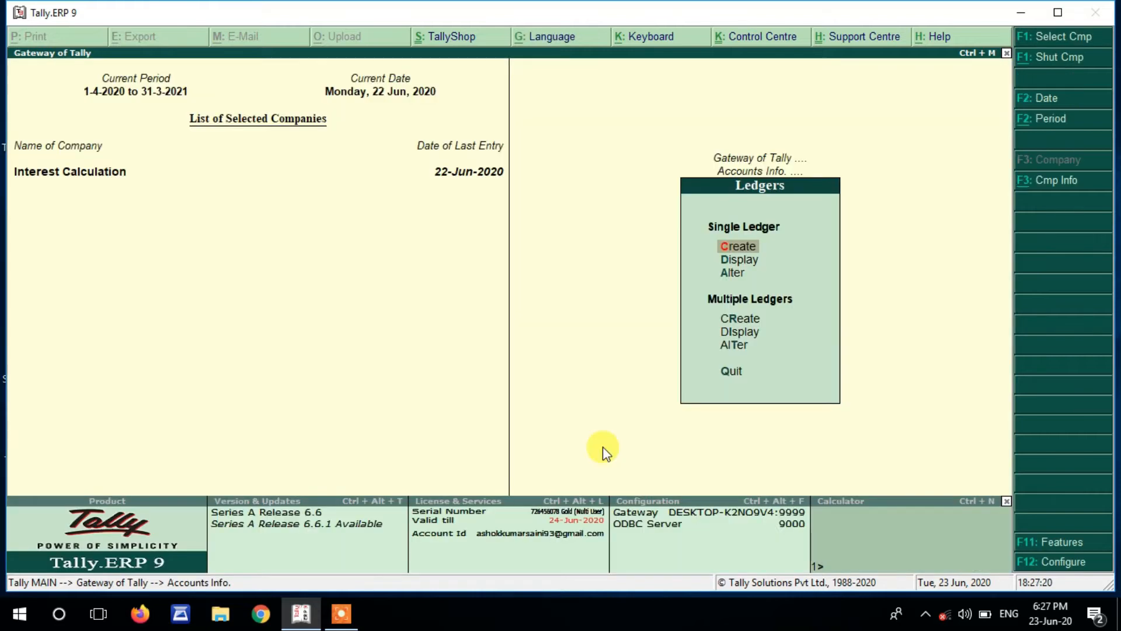
Step: Open the single ledger Shree Radhe Traders for alteration
key("Down")
key("Down")
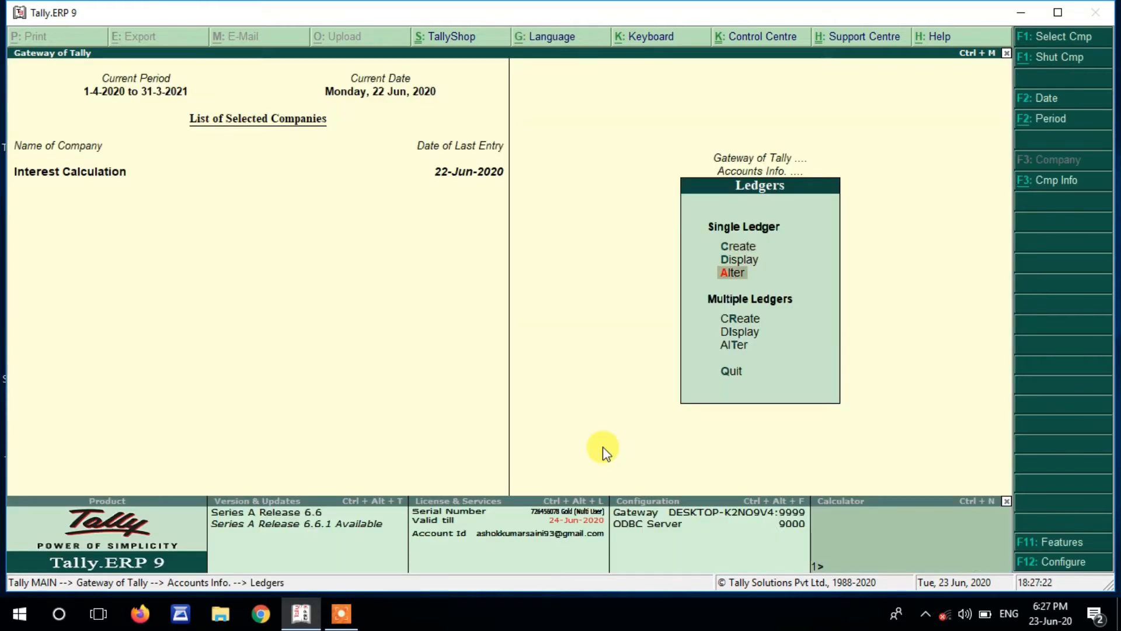
key("Return")
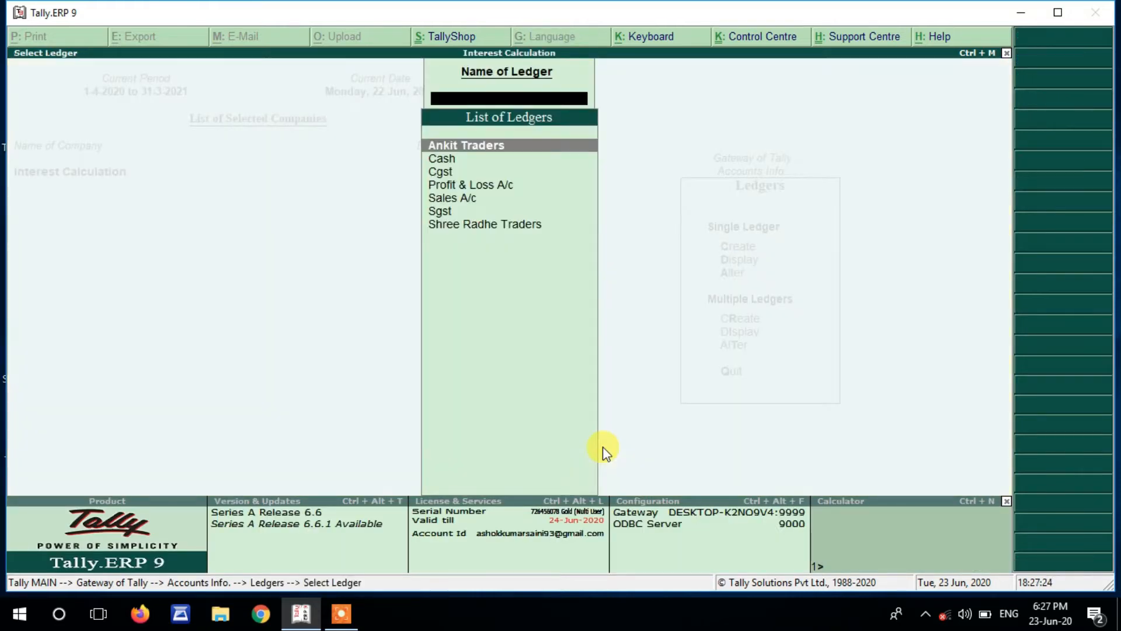
key("End")
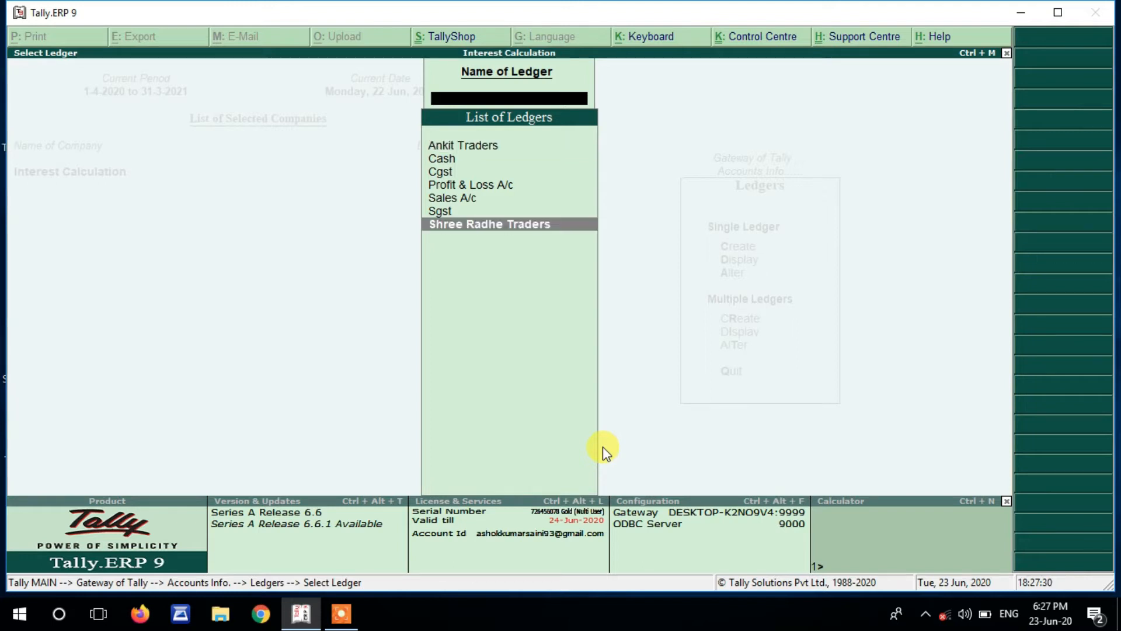
key("Return")
key("Return")
key("Return")
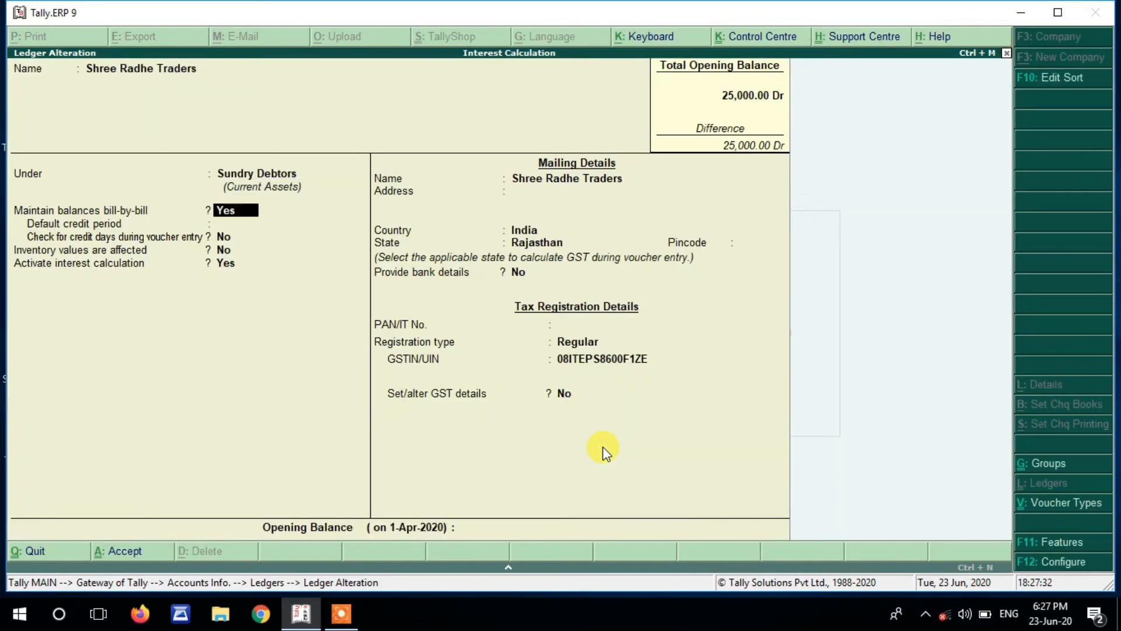
Step: Keep the ledger under Sundry Debtors with bill-by-bill balances and bring up its interest parameters
key("BackSpace")
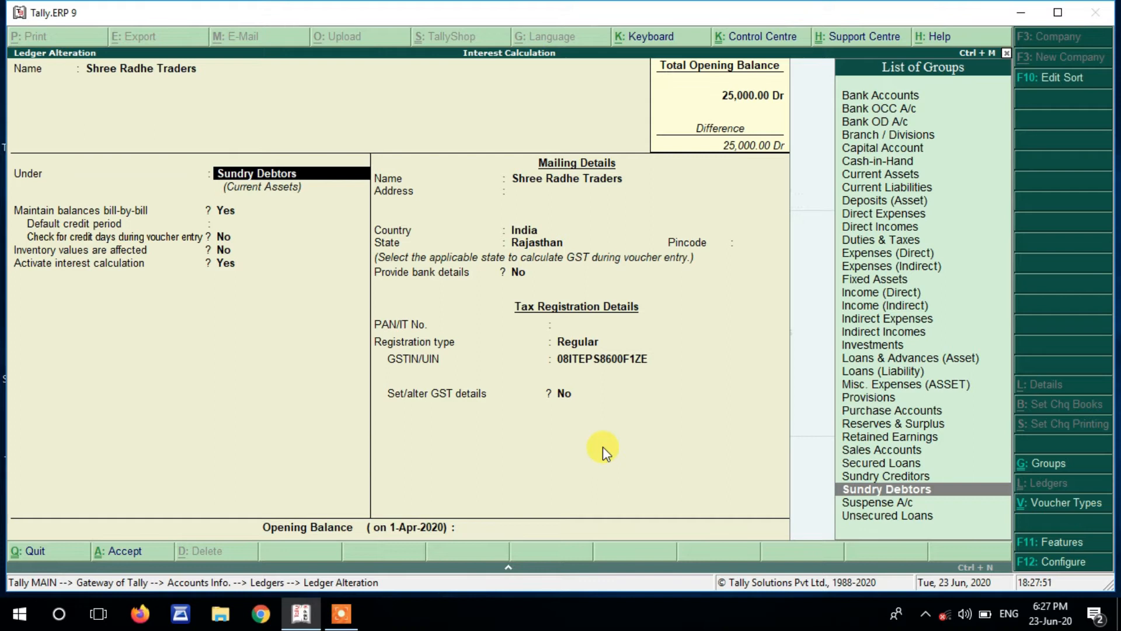
key("Return")
key("Return")
key("Return")
key("Return")
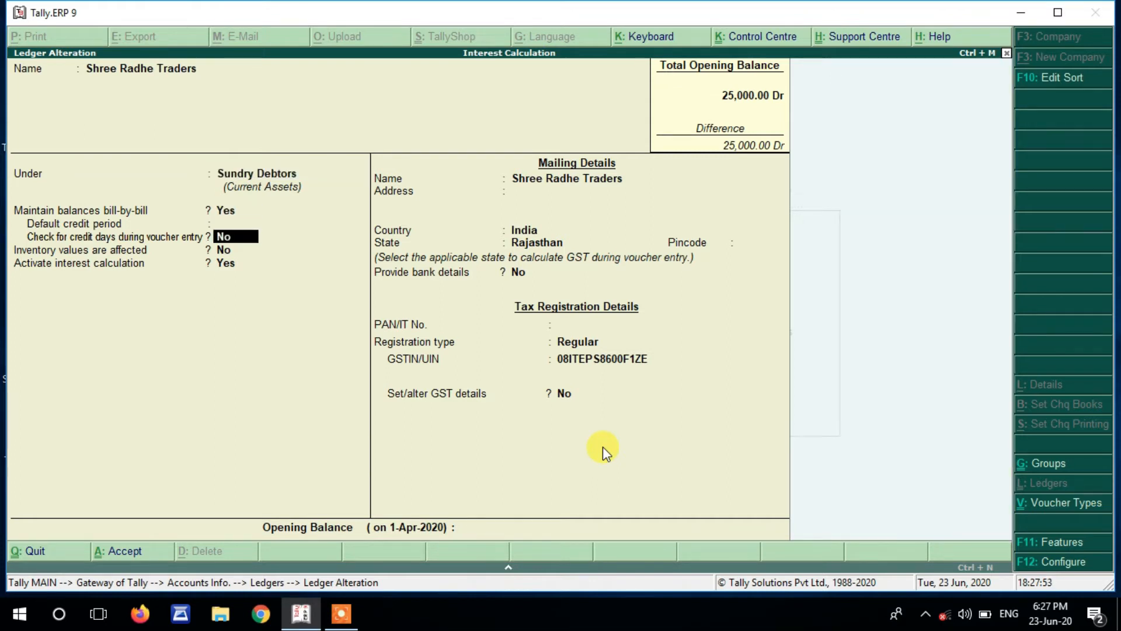
key("Return")
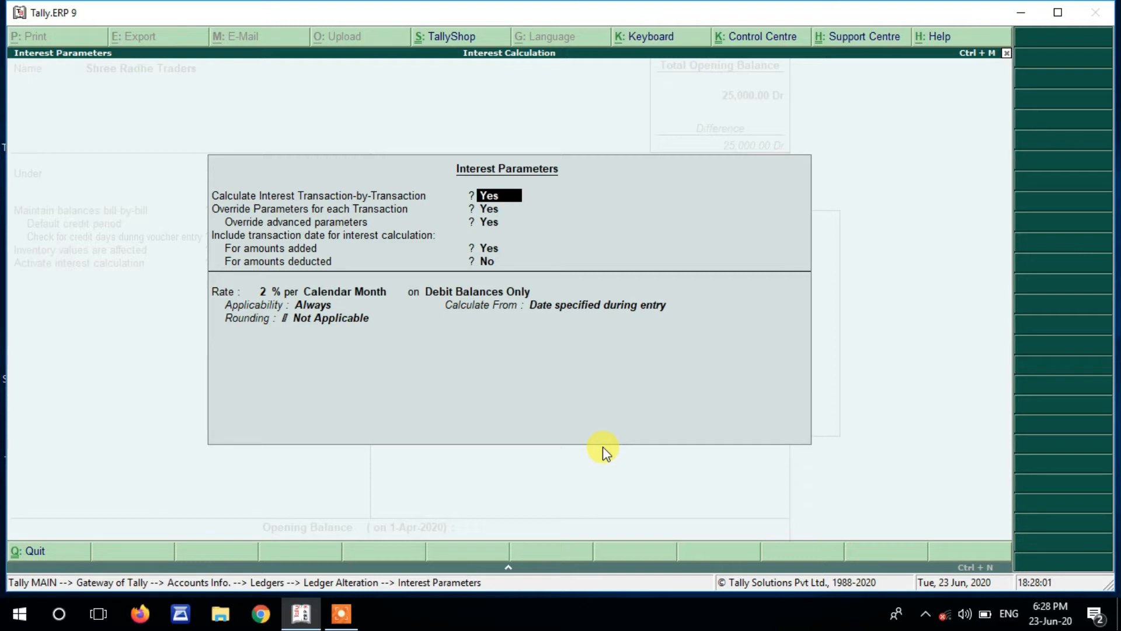
Step: Keep transaction-by-transaction interest and both overrides at Yes, including the transaction date for amounts added but not deducted
key("Return")
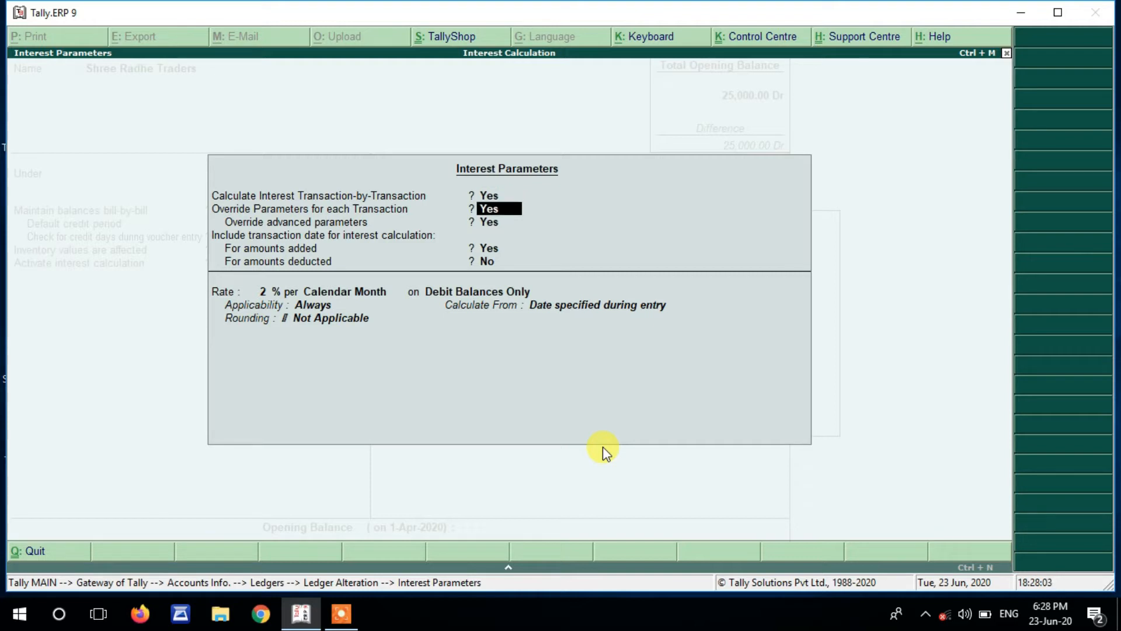
key("Return")
key("Return")
key("Return")
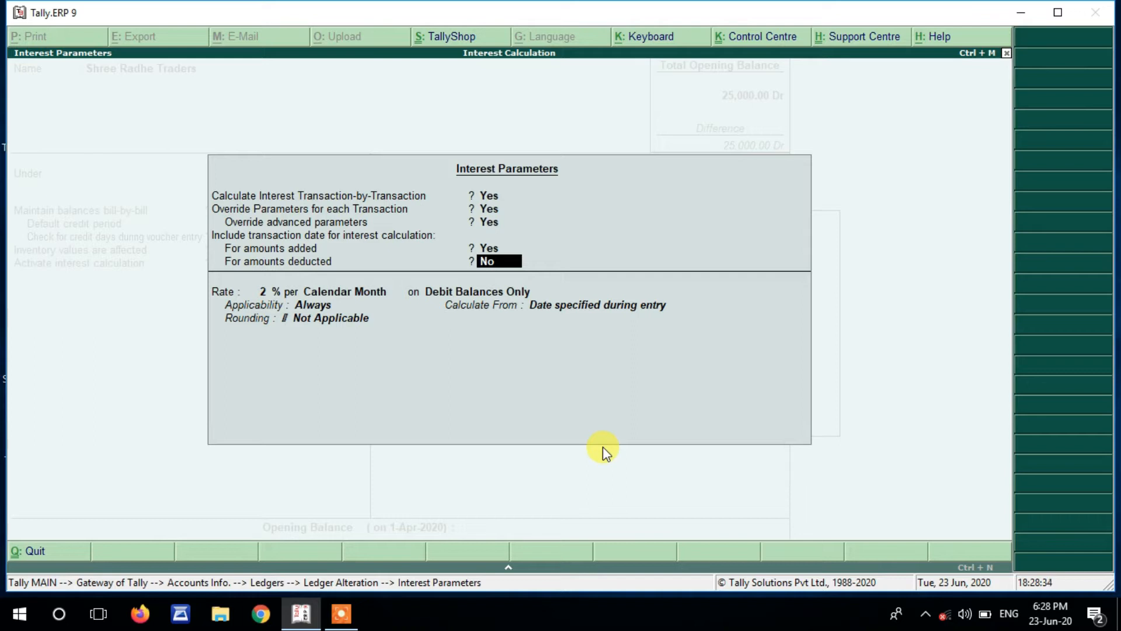
key("Return")
Step: Set the interest rate to 5% per Calendar Month on Debit Balances Only, always applicable from the date specified during entry, without rounding
type("5")
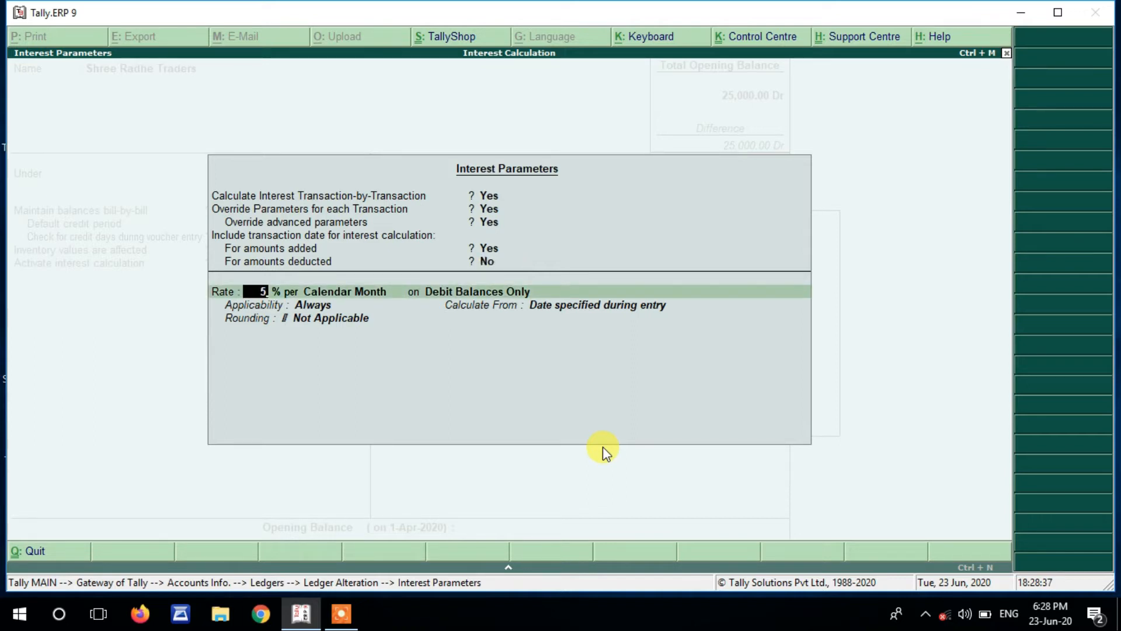
key("Return")
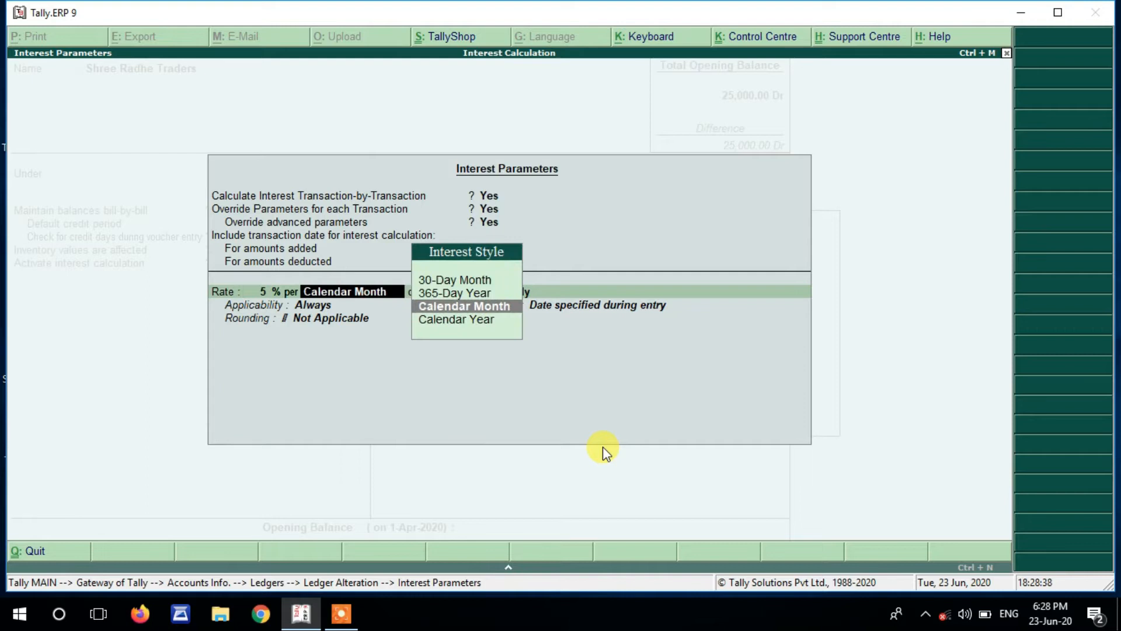
key("Return")
key("Return")
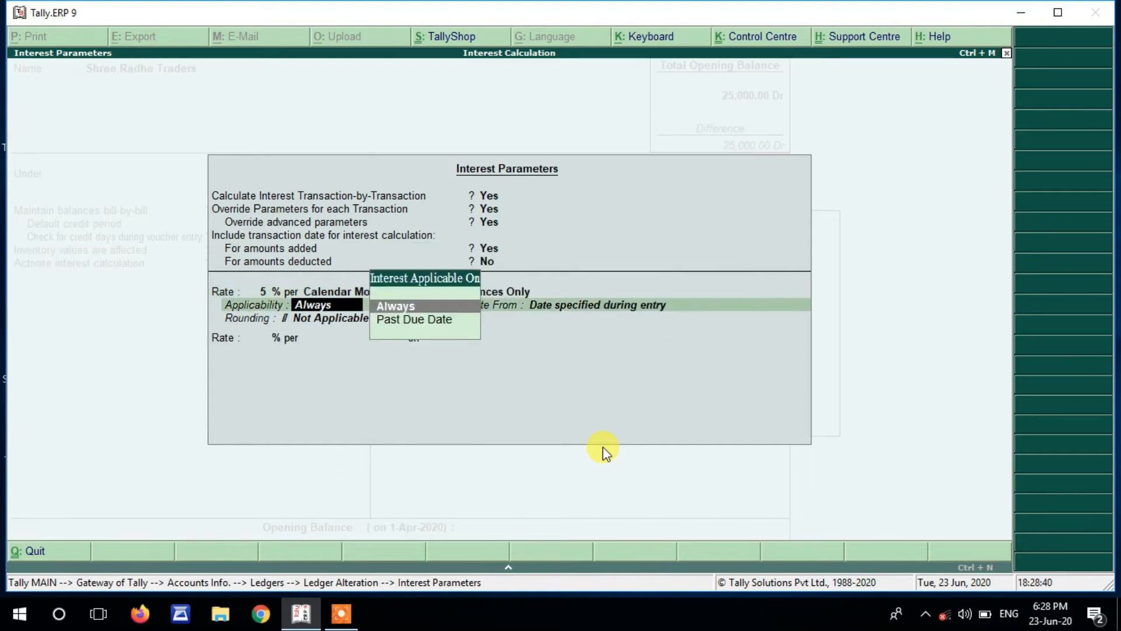
key("Return")
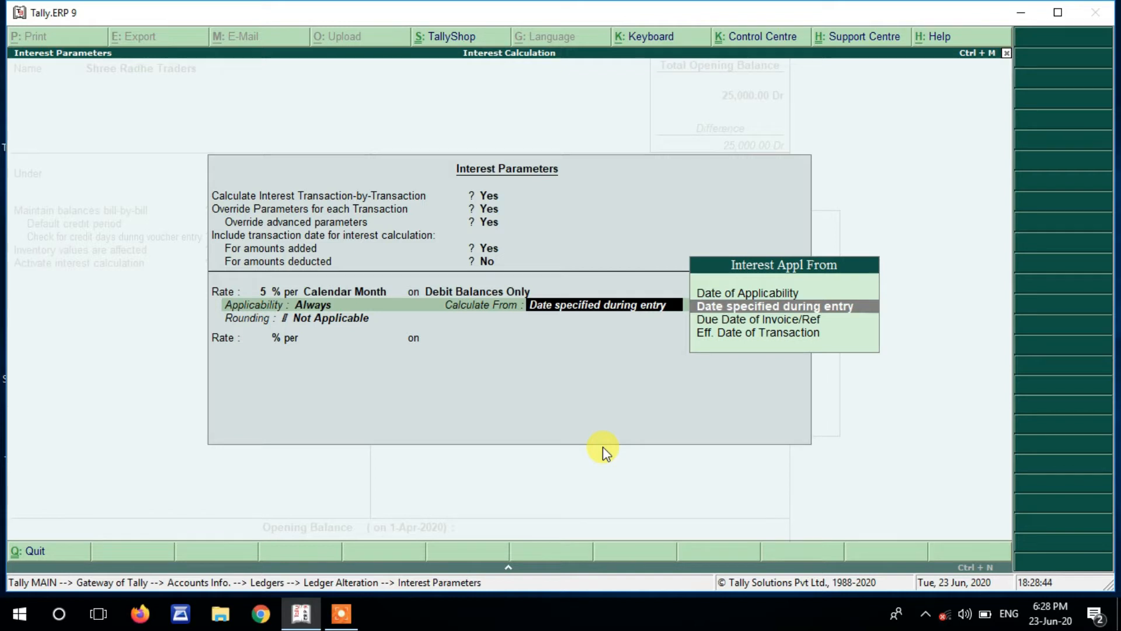
key("Return")
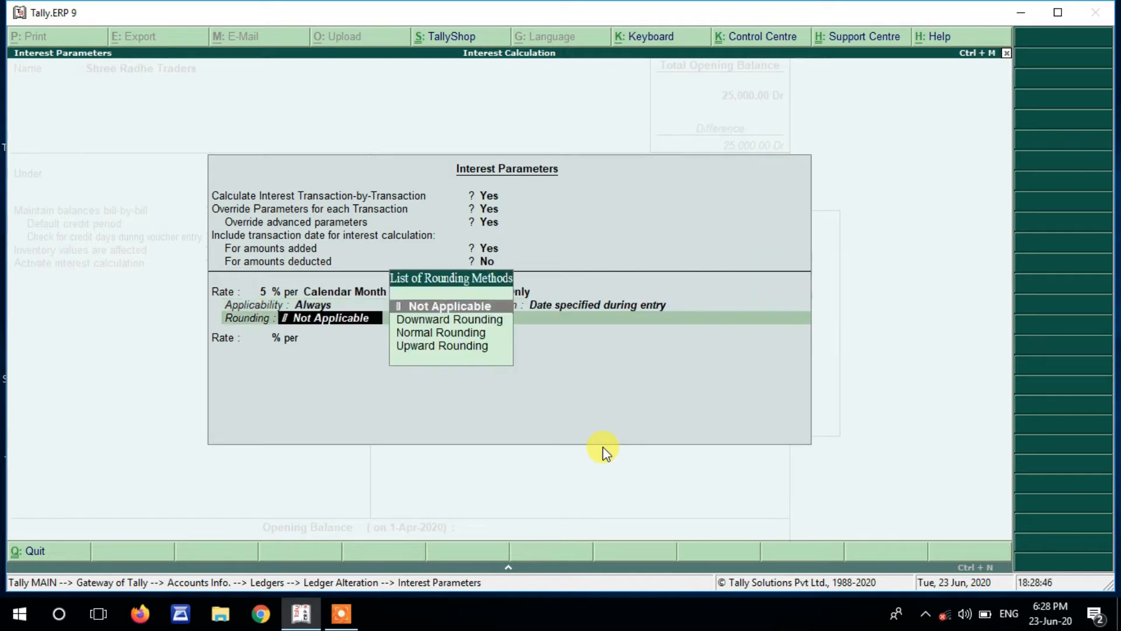
key("Return")
key("Return")
Step: Leave the ledger's mailing and tax registration details as they are and save the altered ledger
key("Return")
key("Return")
key("Return")
key("Return")
key("Return")
key("Return")
key("Return")
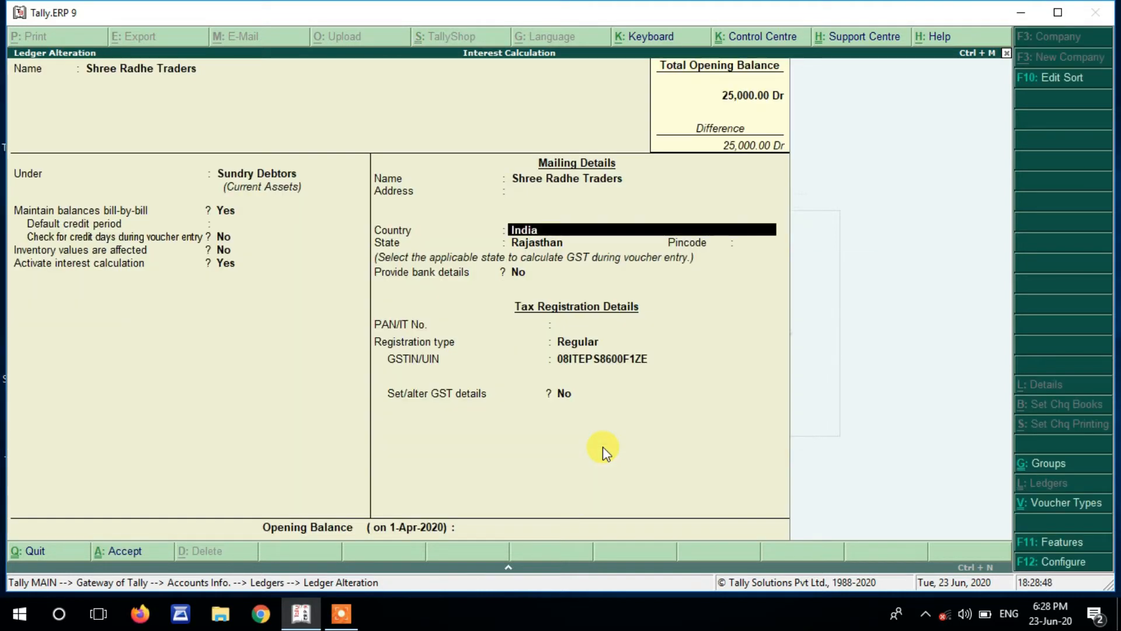
key("Return")
key("Return")
key("Return")
key("Return")
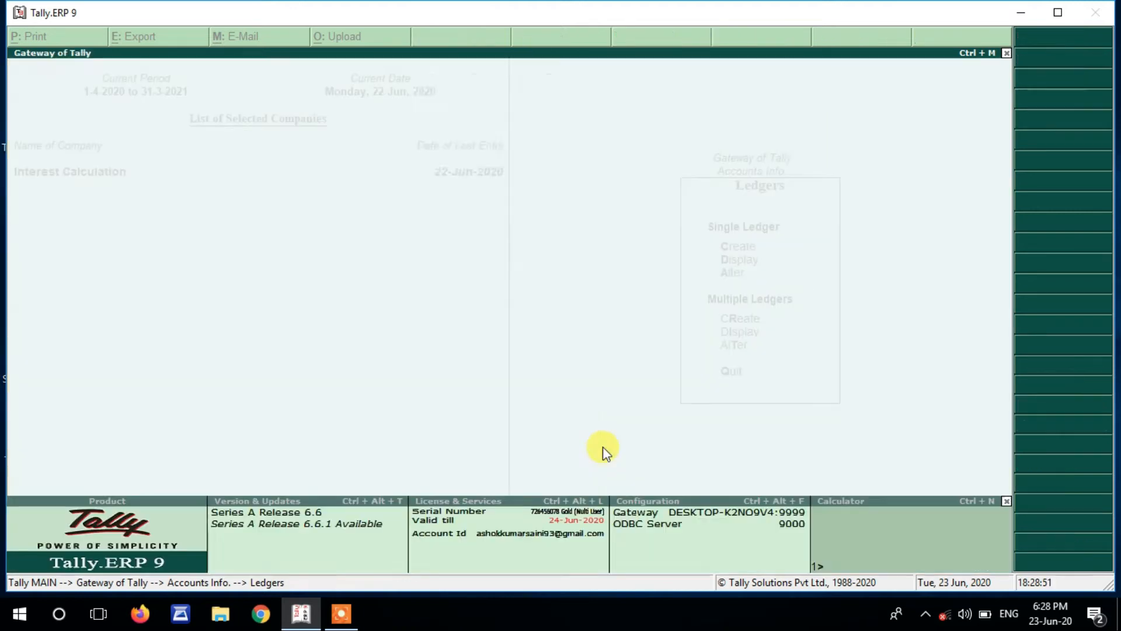
Step: Return to the Gateway of Tally and open accounting voucher creation for a sales entry
key("Escape")
key("Escape")
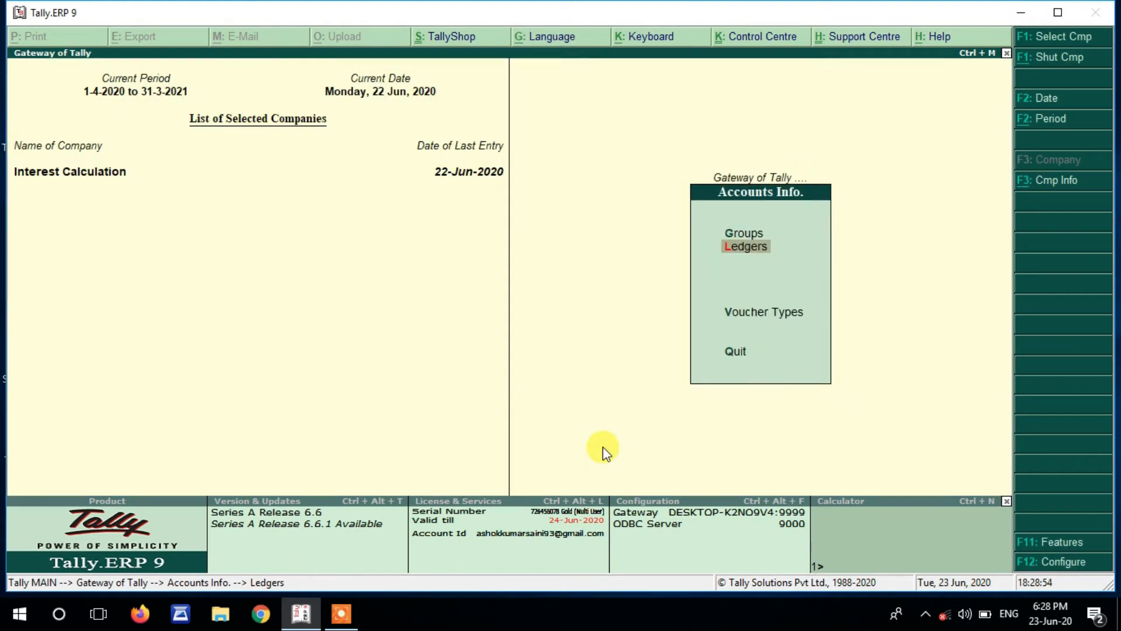
key("Escape")
key("Escape")
key("Escape")
key("Down")
key("Down")
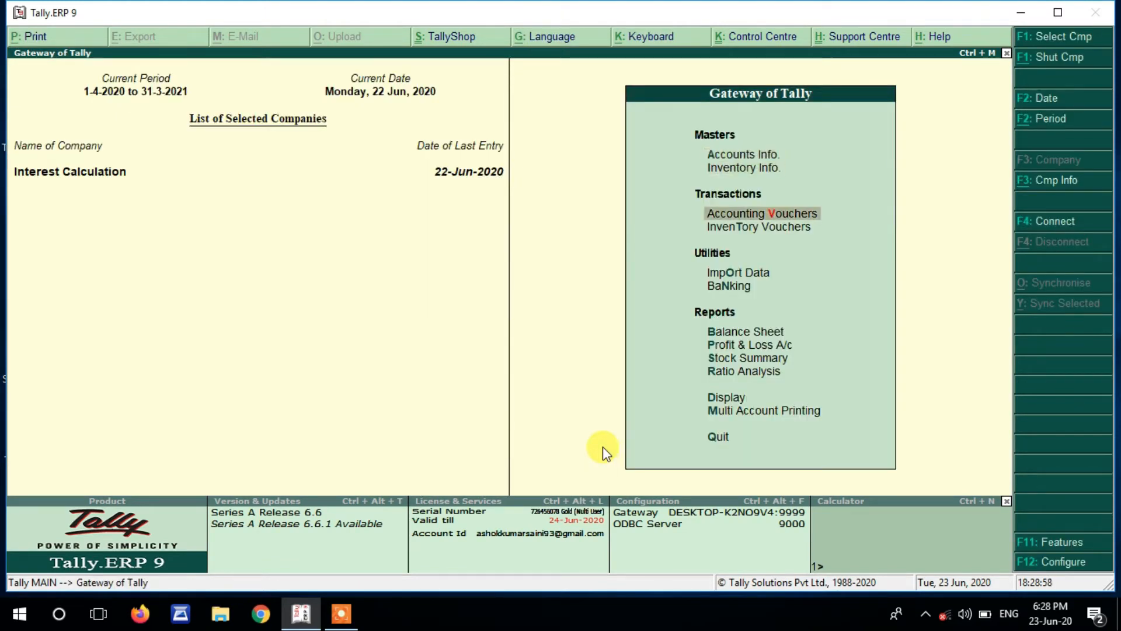
key("Return")
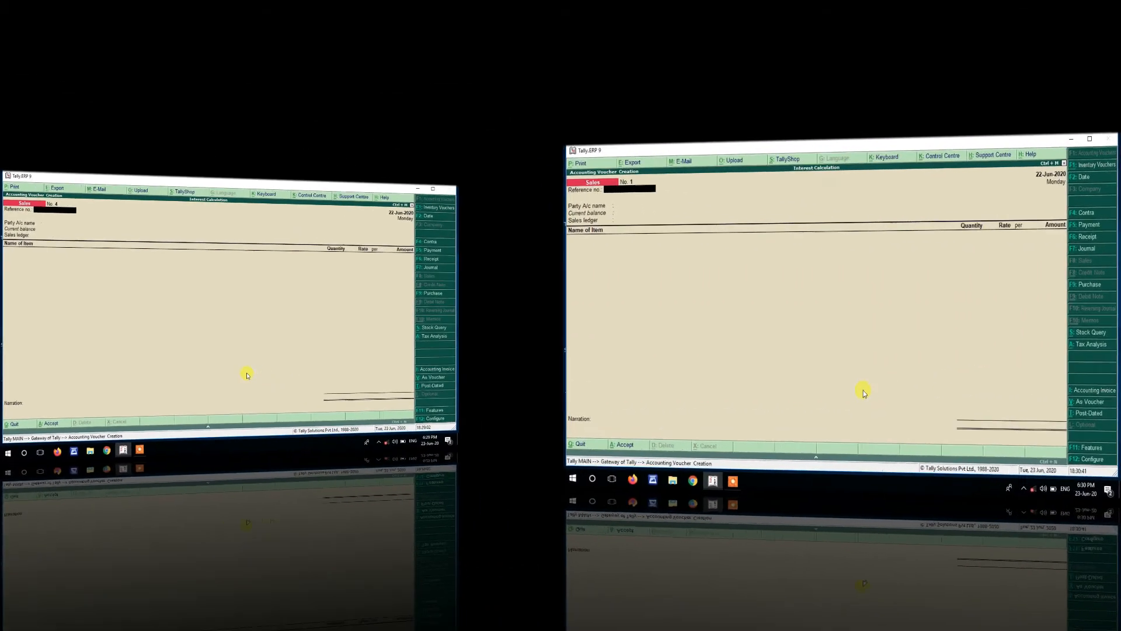
Step: Set the sales voucher date to 1-4-2020 and leave the reference number blank
key("F2")
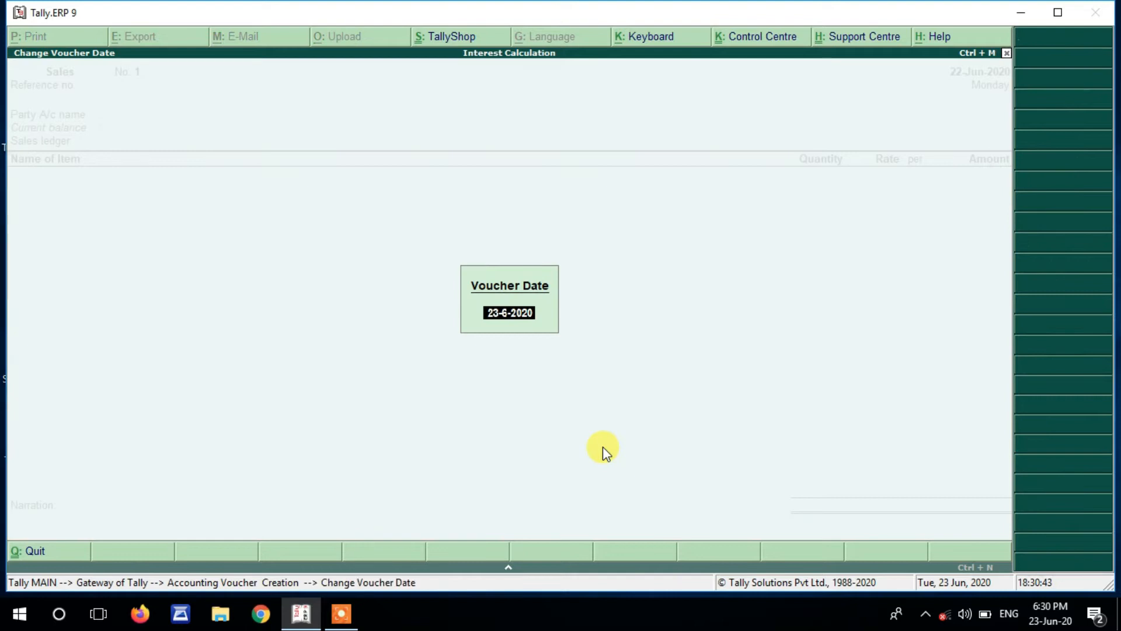
key("BackSpace")
type("1-4")
key("Return")
key("Return")
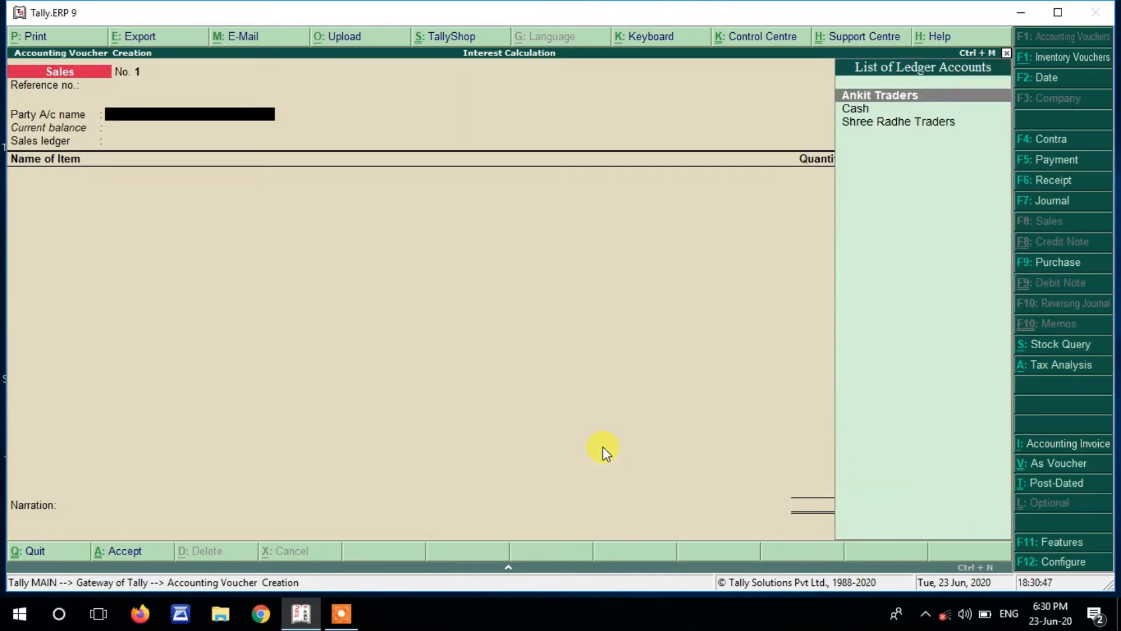
Step: Choose Shree Radhe Traders as the party account and Sales A/c as the sales ledger
key("Down")
key("Down")
key("Return")
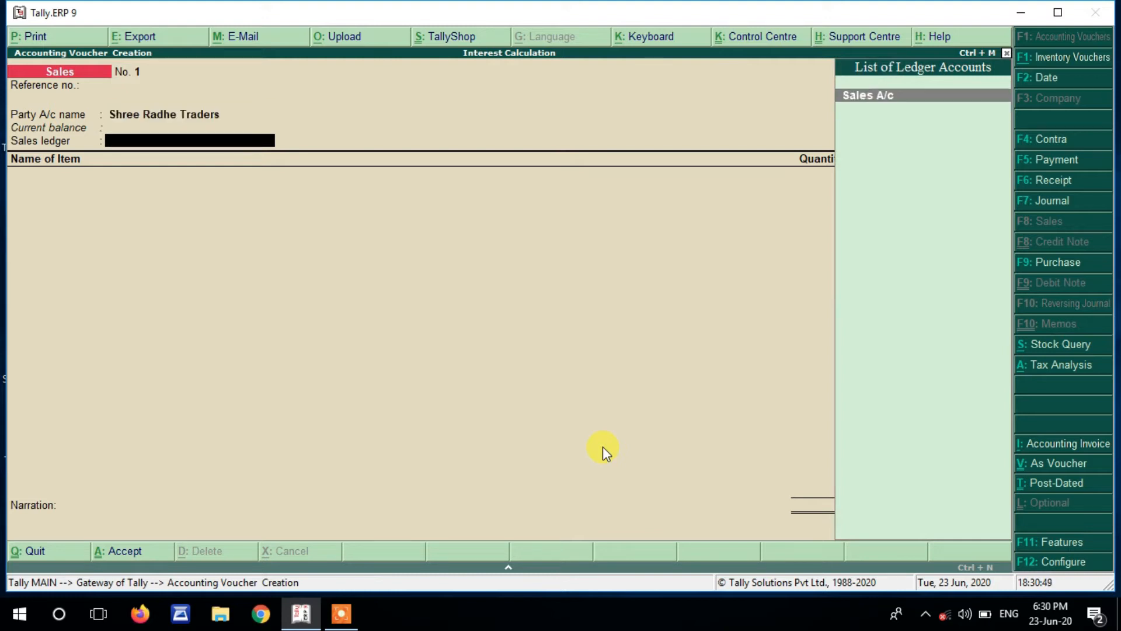
key("Return")
key("Return")
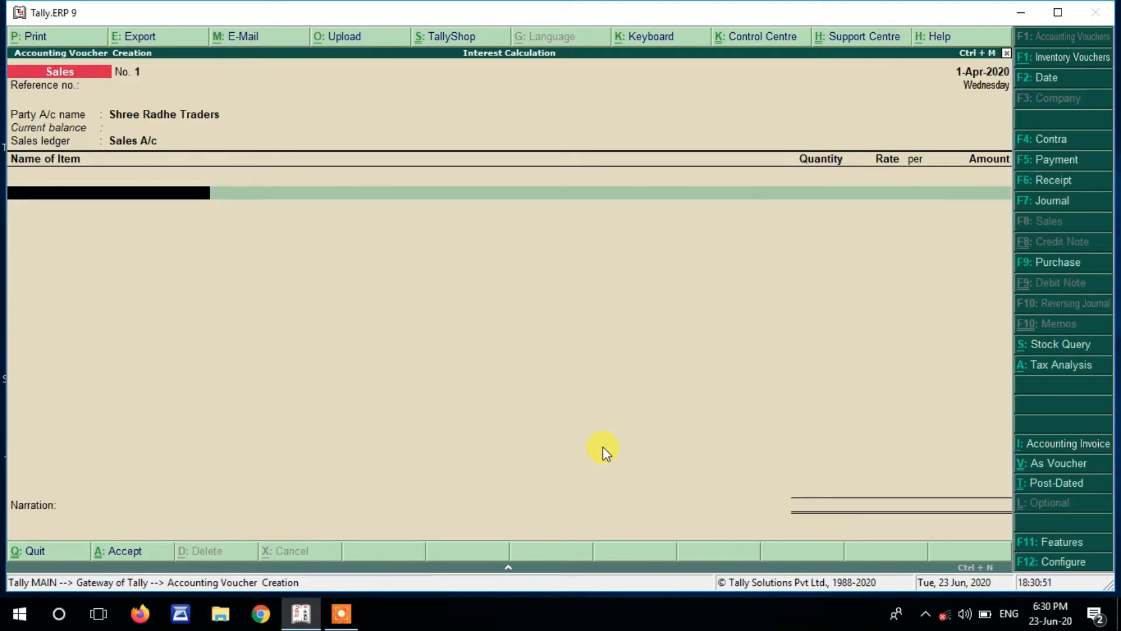
Step: Add the T-Shirt item to the voucher with a quantity of 8 pcs at a rate of 350
key("Down")
key("Return")
key("Return")
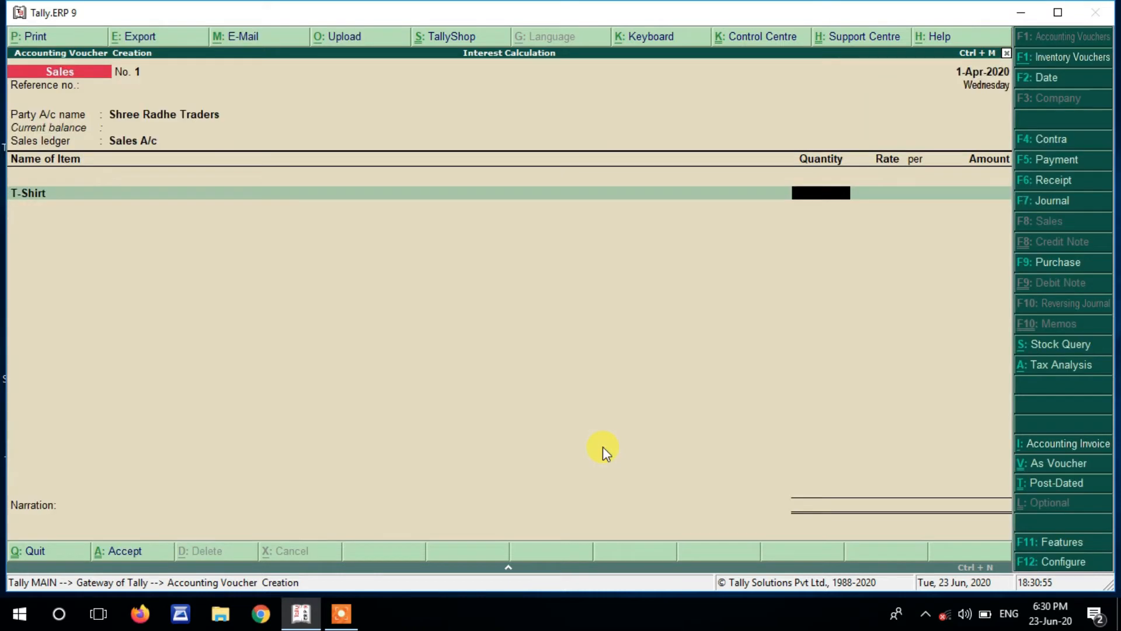
type("8")
key("Return")
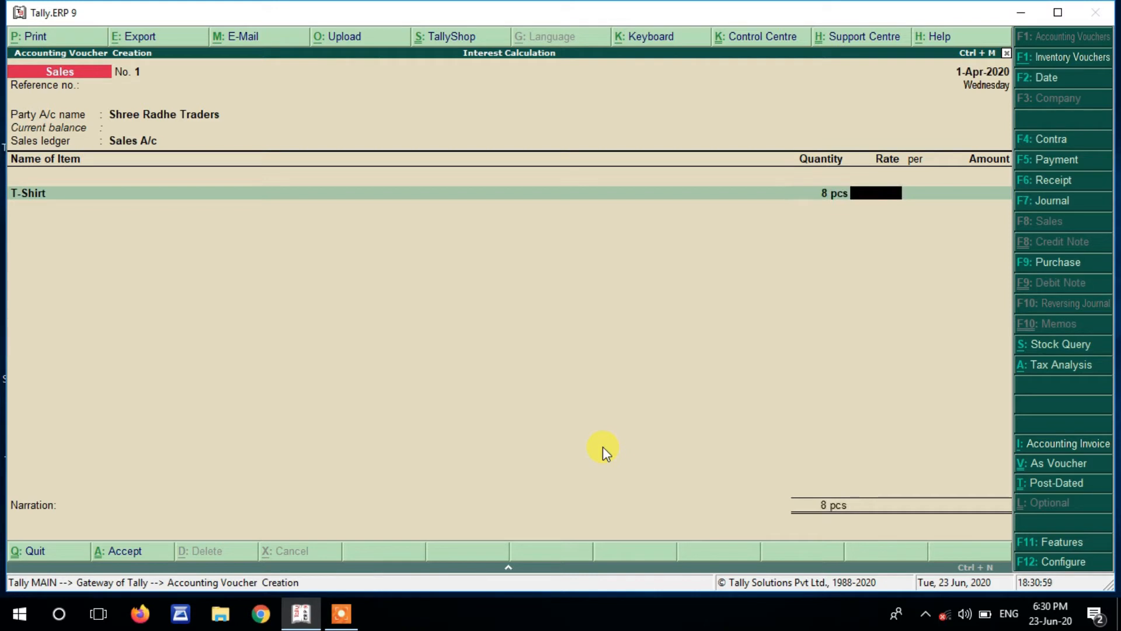
type("350")
key("Return")
key("Return")
key("Return")
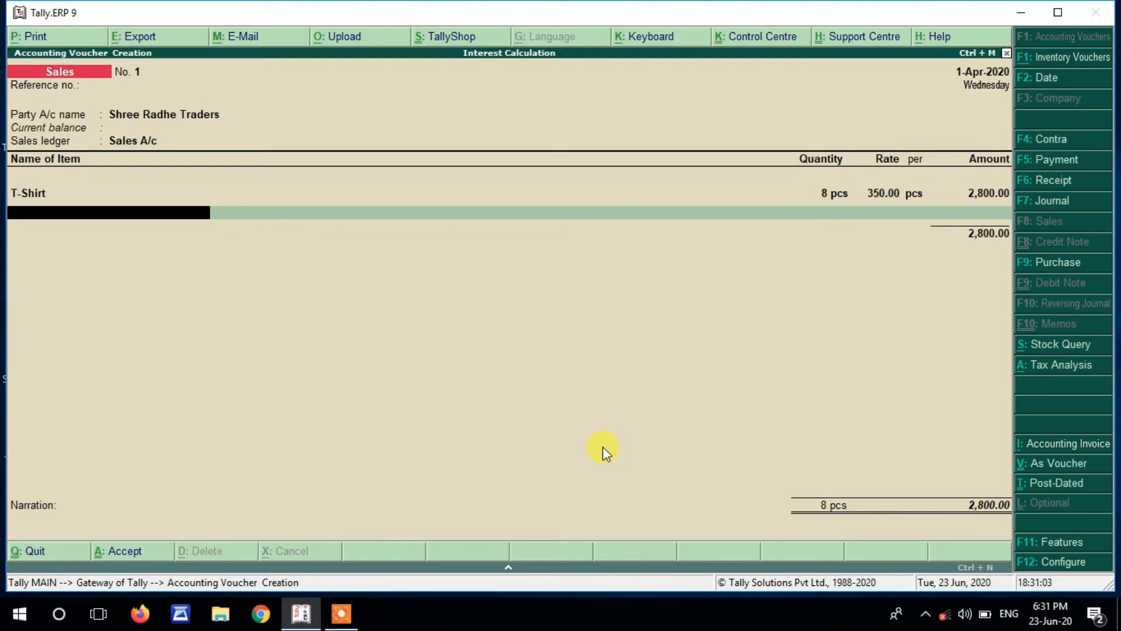
Step: End the item list and add the Sgst and Cgst tax ledgers to the voucher
key("Return")
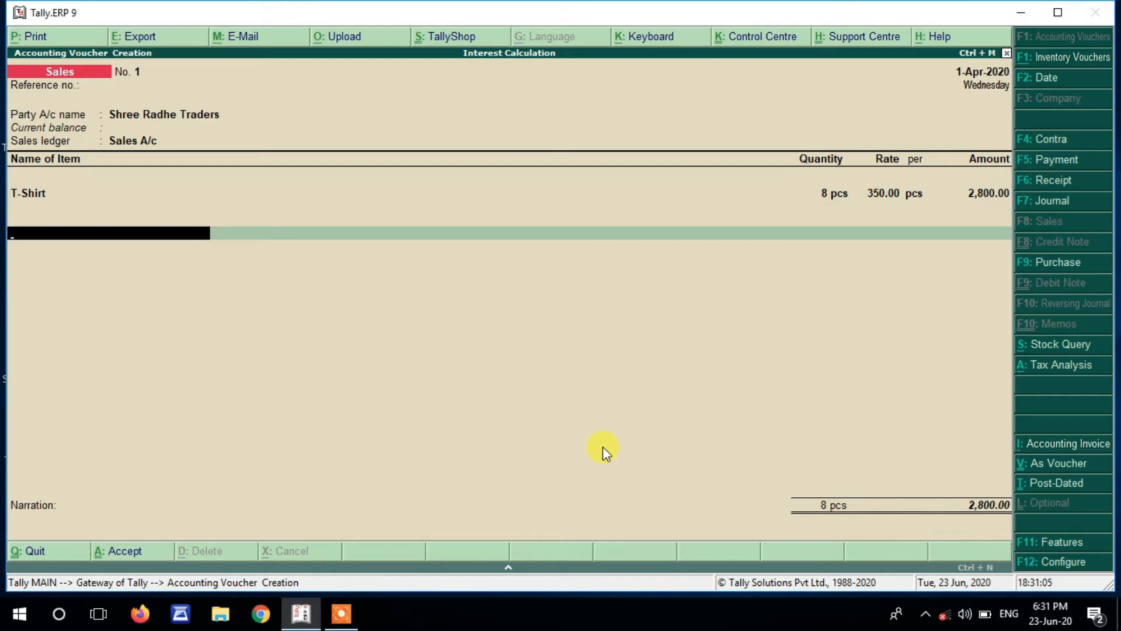
type("S")
key("Down")
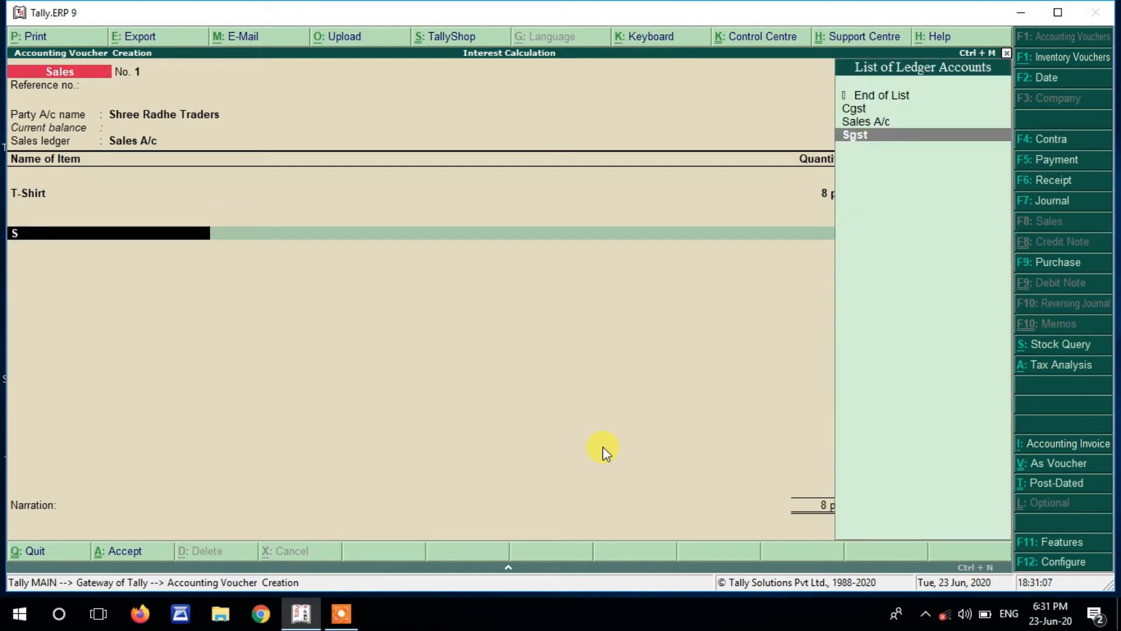
key("Return")
key("Return")
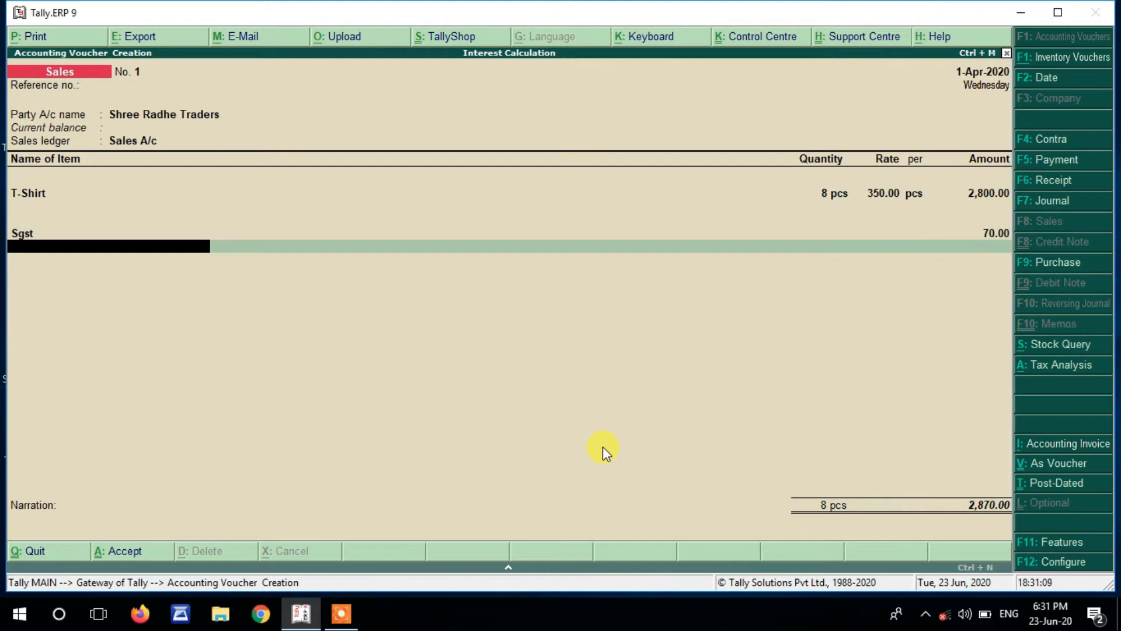
key("Return")
Step: Enter a New Ref bill named 1 for the full 2,940.00 Dr in the bill-wise details
type("1")
key("Return")
key("Return")
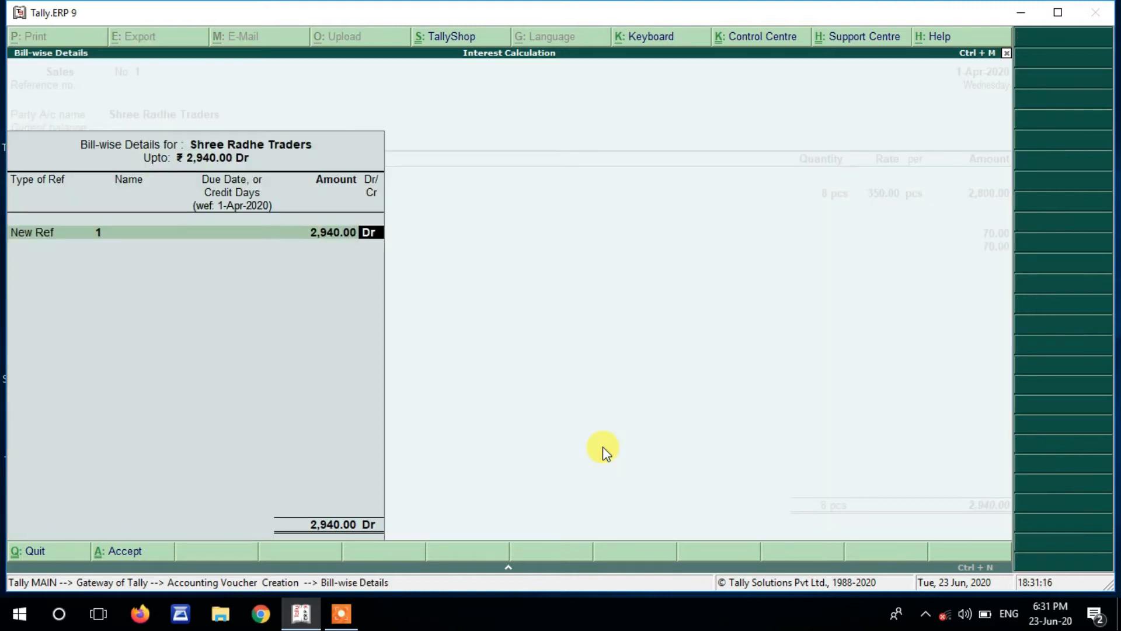
key("Return")
Step: Apply the 5% interest rate on the bill always, from 1-Apr-2020 to 30-Apr-2020, with rounding Not Applicable
key("Return")
key("Return")
key("Return")
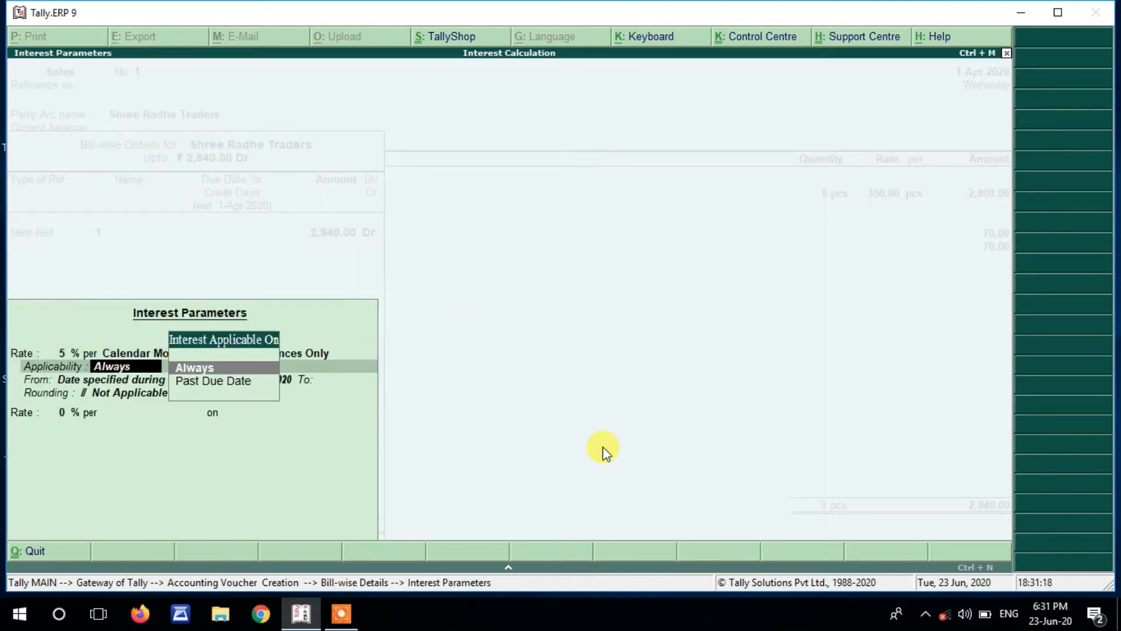
key("Return")
key("Return")
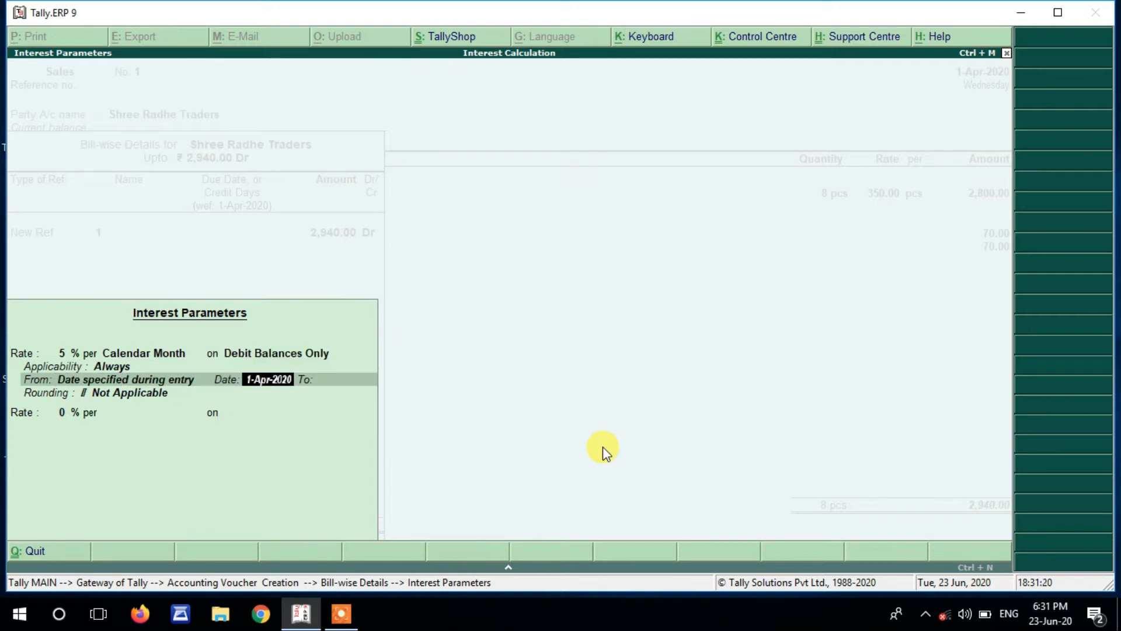
key("Return")
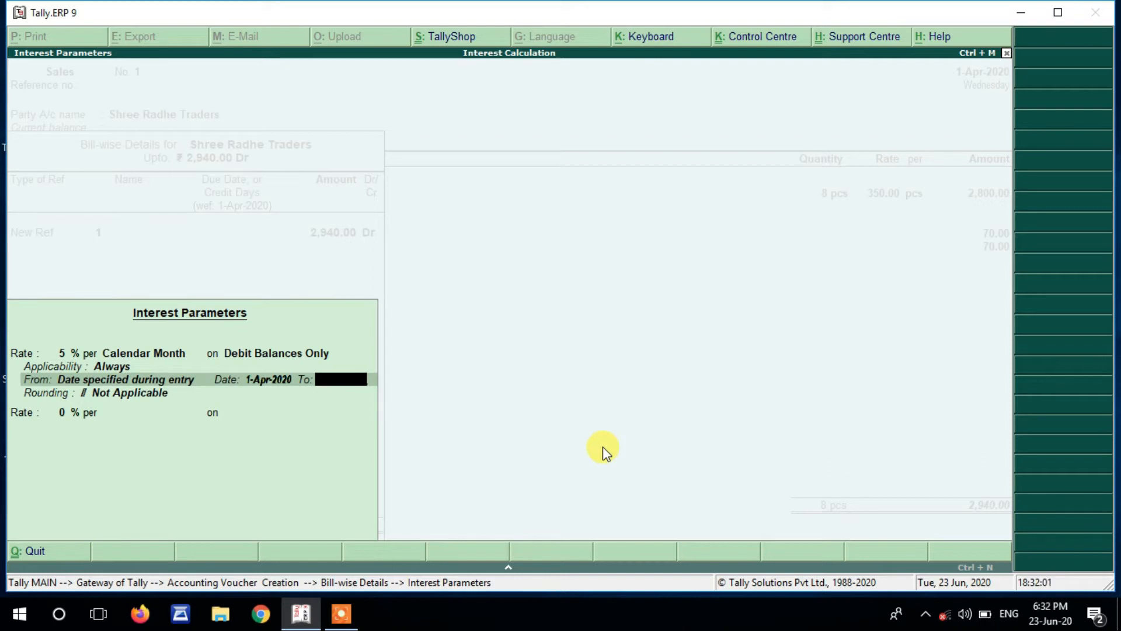
type("30-4")
key("Return")
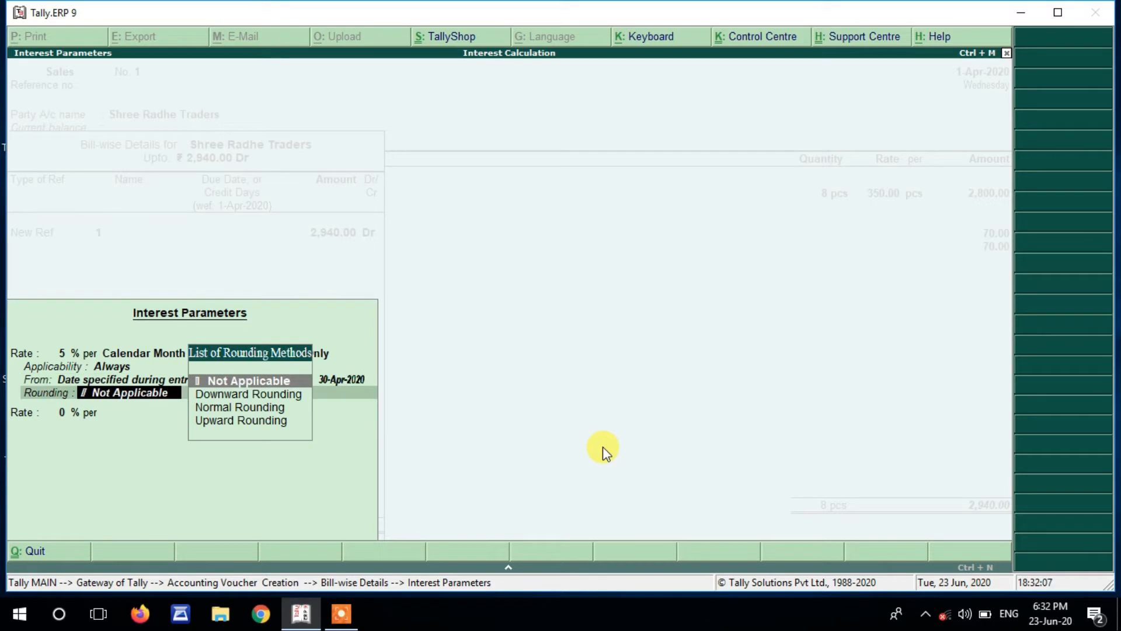
key("Return")
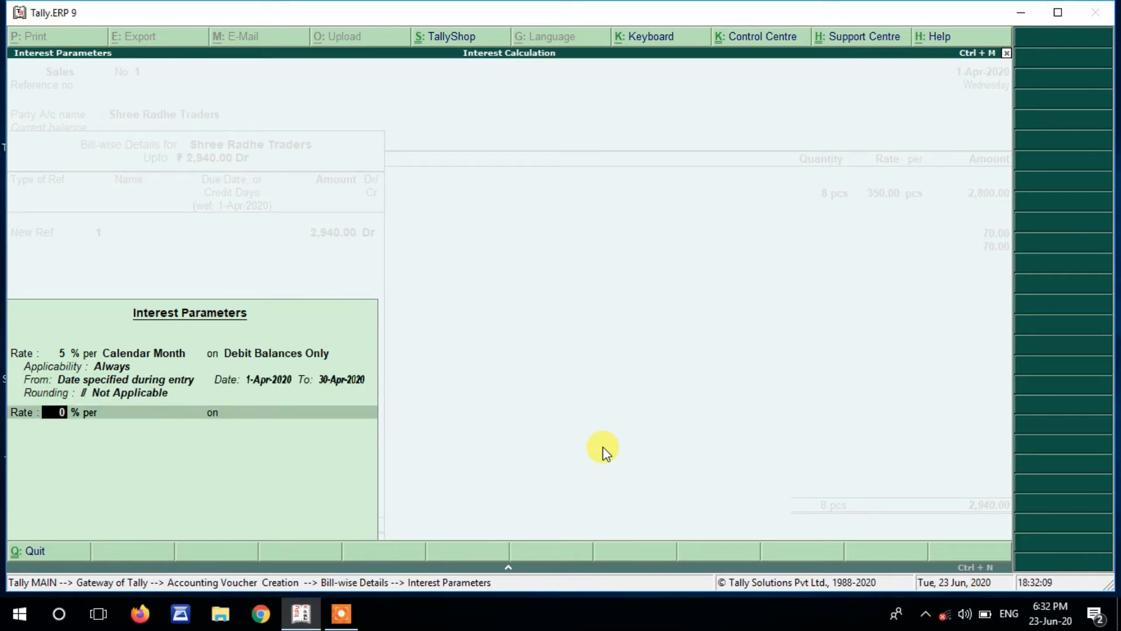
Step: Add a second interest rate of 6% per Calendar Month on Debit Balances Only
key("Return")
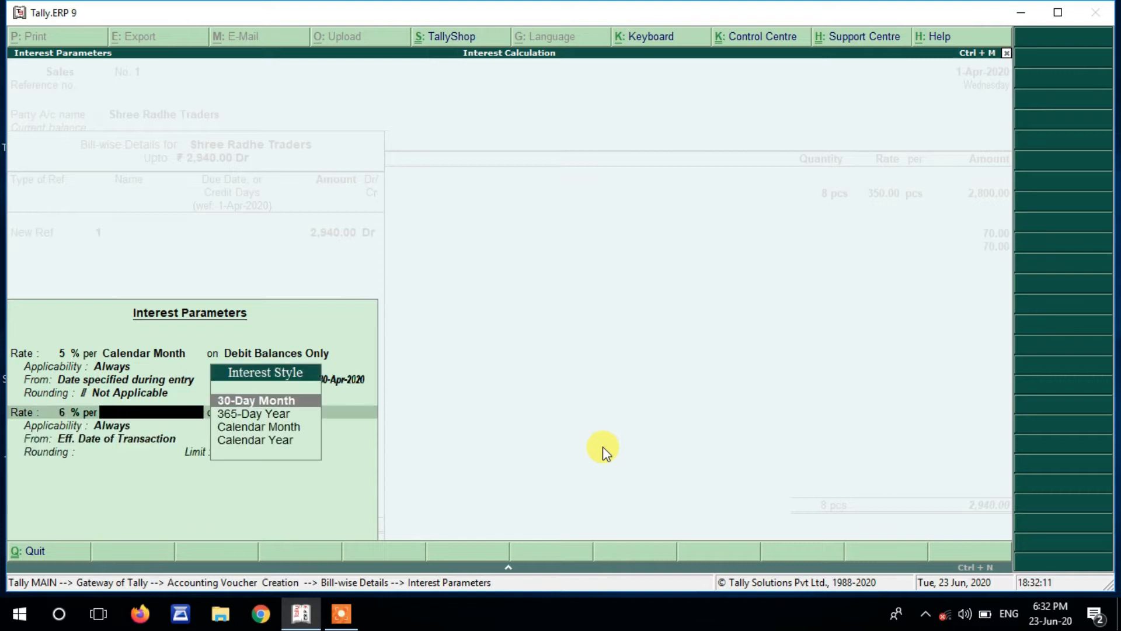
key("Down")
key("Down")
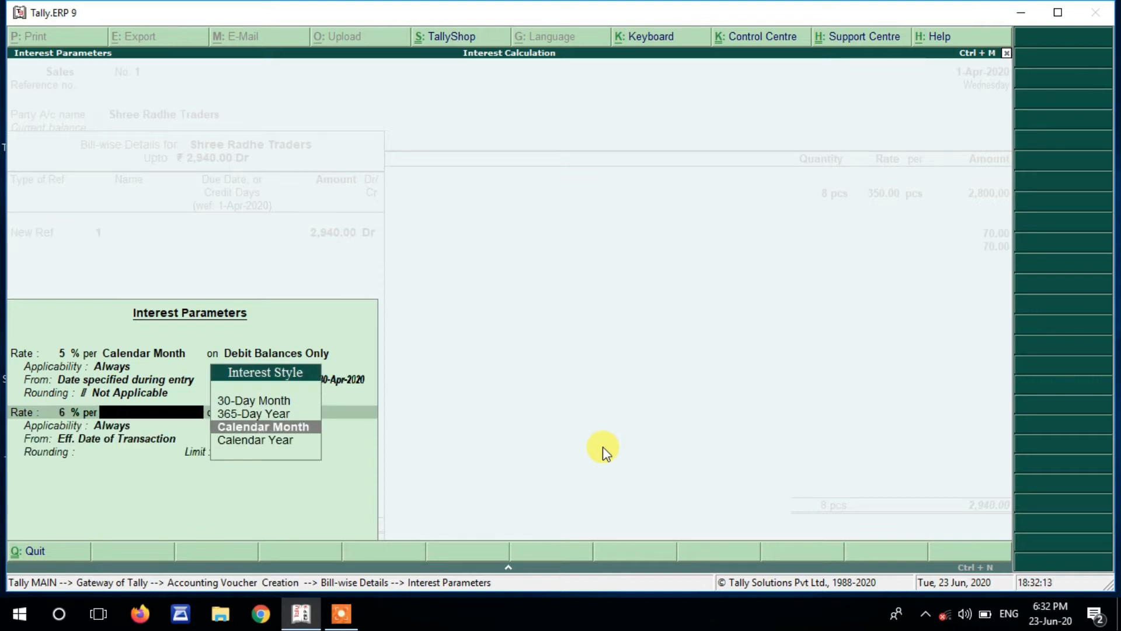
key("Return")
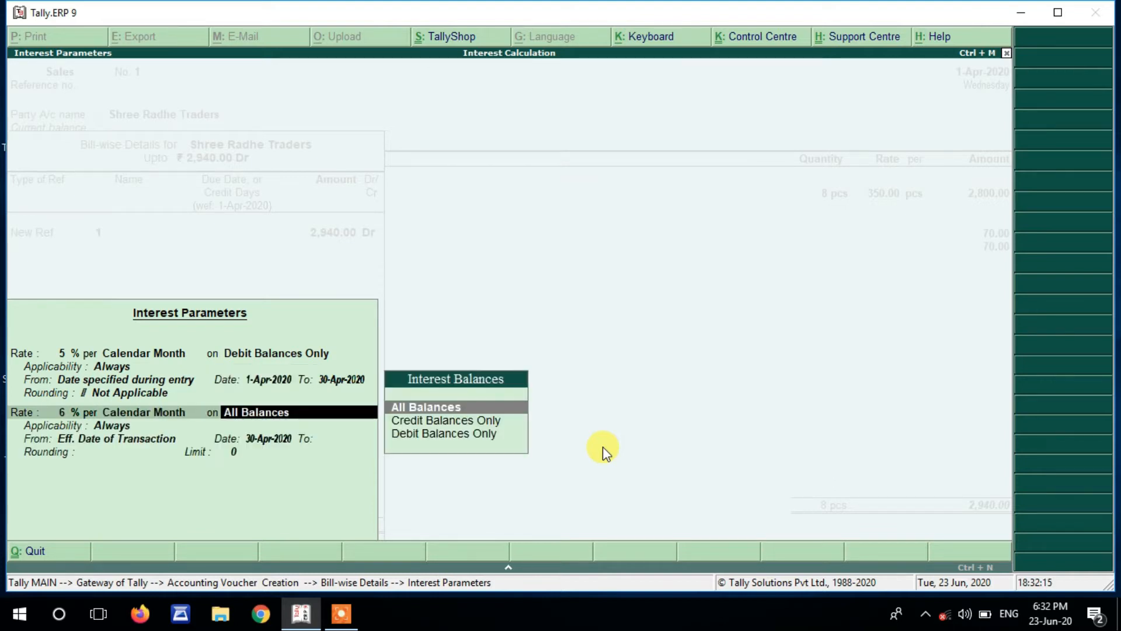
key("Down")
key("Down")
key("Return")
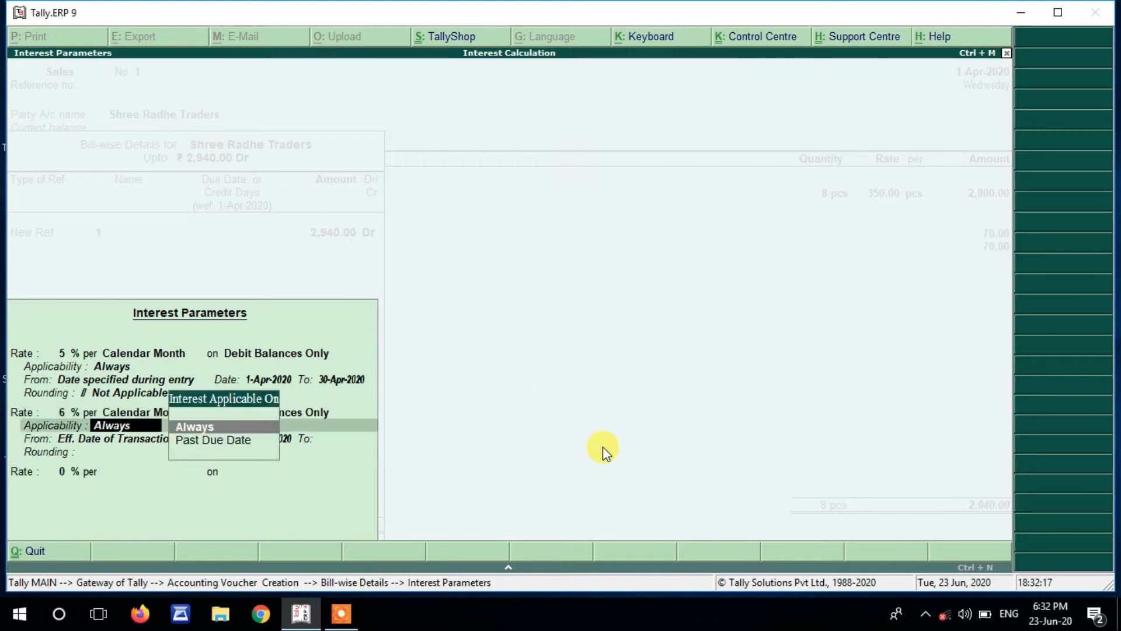
Step: Apply the 6% rate always, from a date specified during entry of 30-Apr-2020, with no end date and rounding Not Applicable
key("Return")
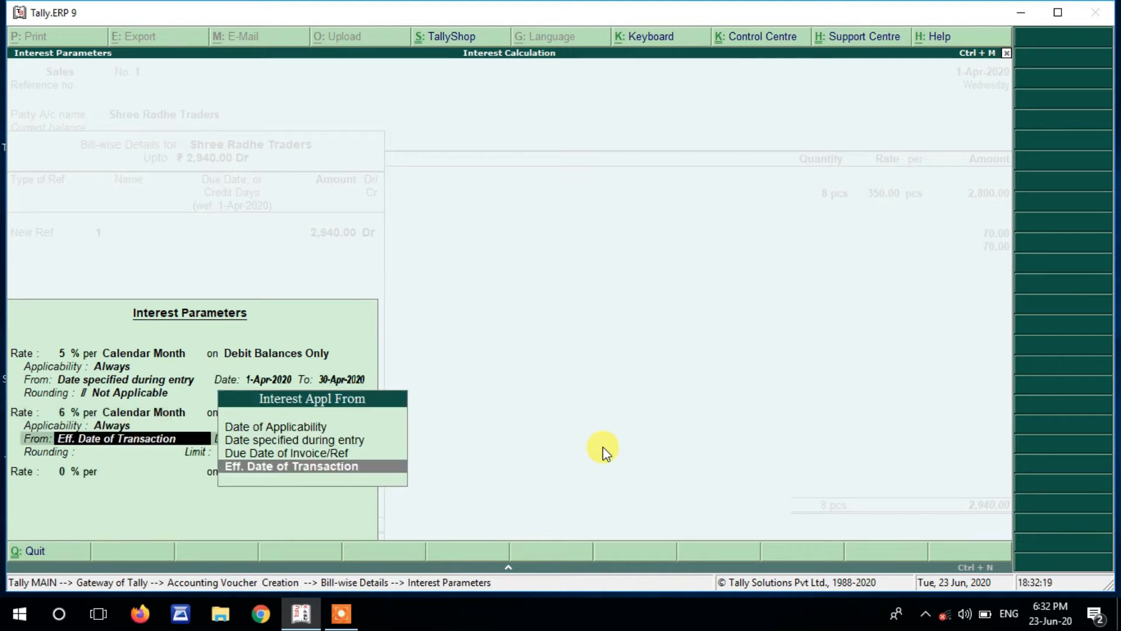
key("Up")
key("Up")
key("Return")
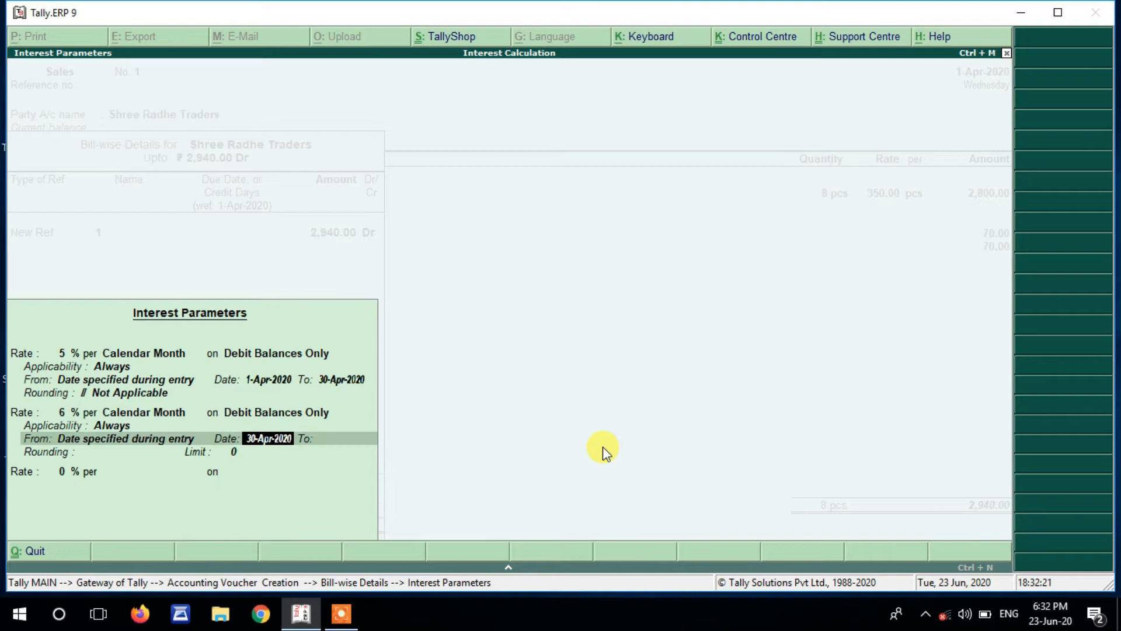
key("Return")
key("Return")
key("Return")
key("Return")
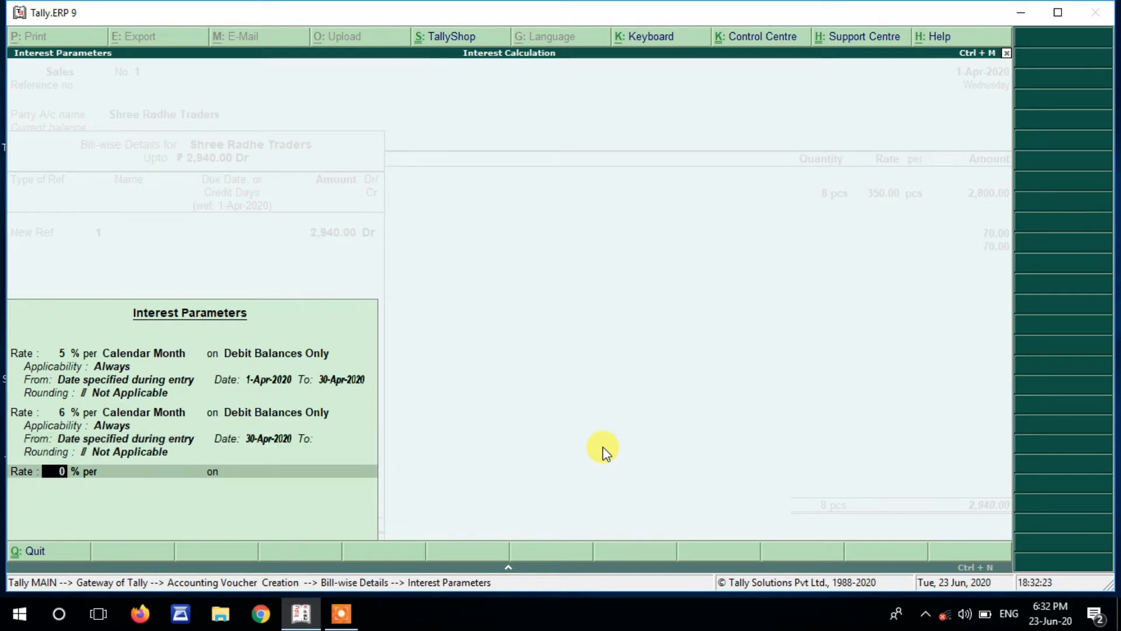
Step: Finish the interest parameters, save the sales voucher without a narration and quit voucher creation
key("Return")
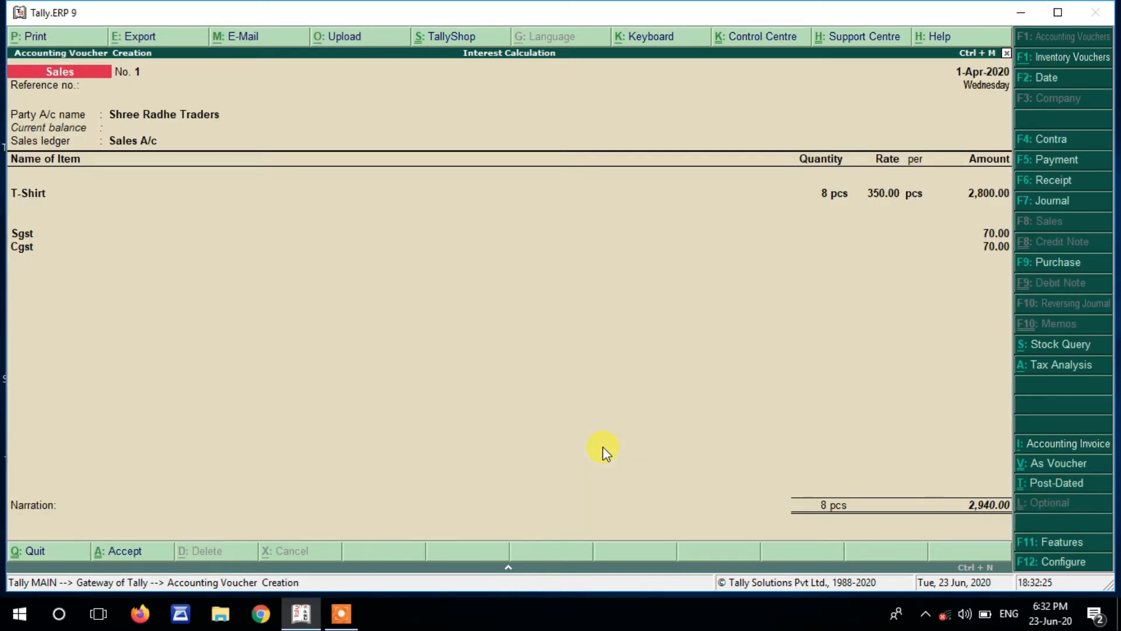
key("Return")
key("Escape")
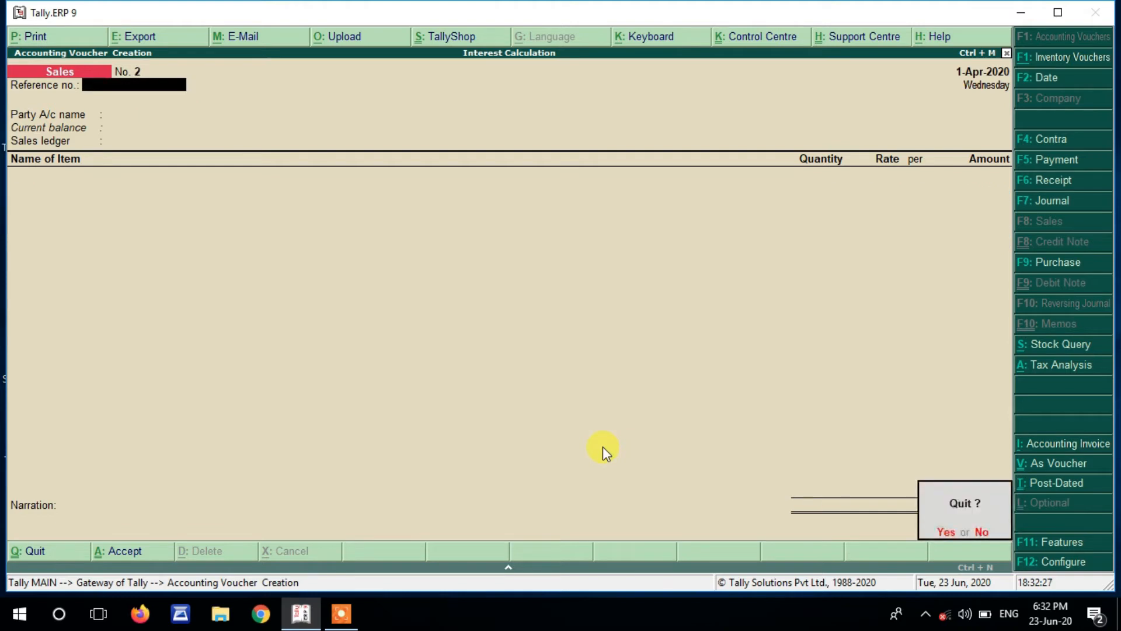
key("Return")
Step: Open the interest calculation reports within the statements of accounts
key("Down")
key("Down")
key("Down")
key("Down")
key("Down")
key("Down")
key("Down")
key("Down")
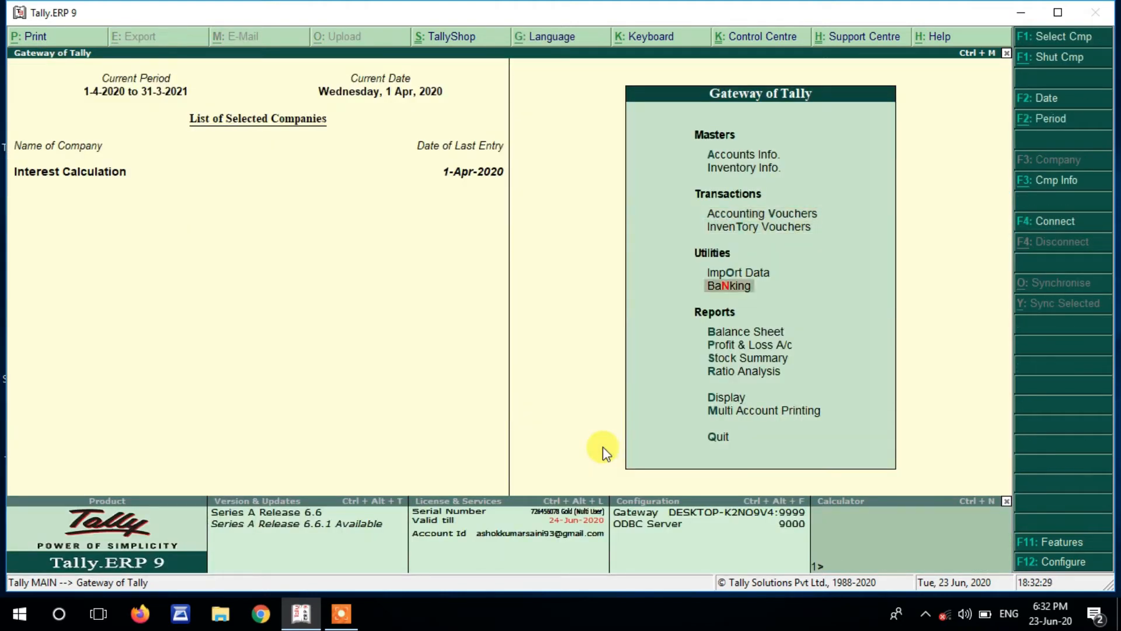
key("Return")
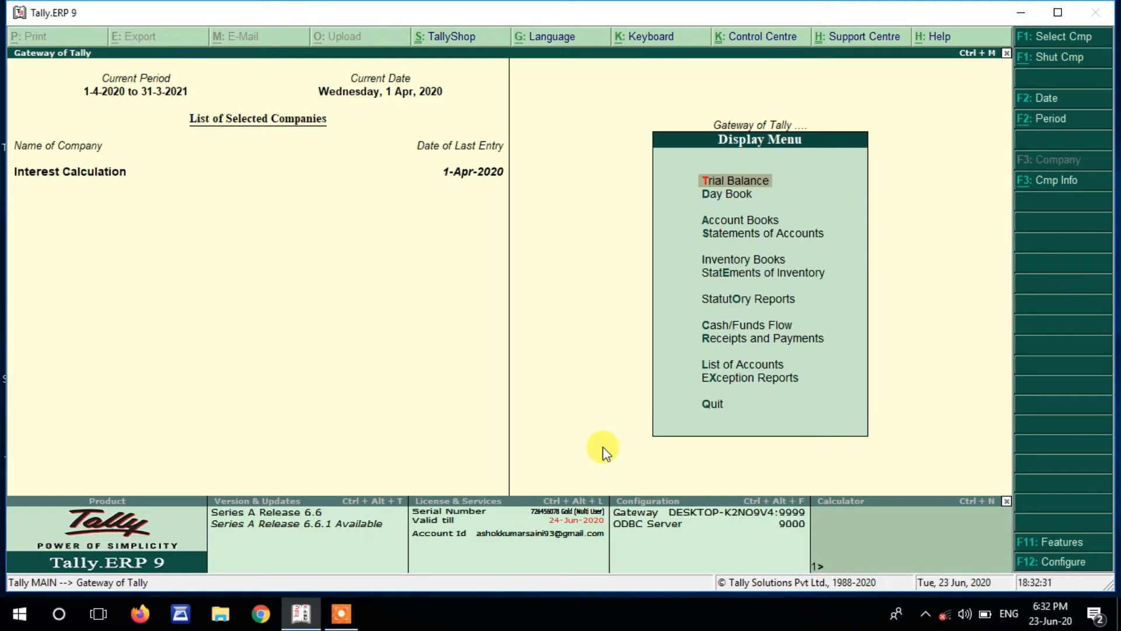
key("Down")
key("Down")
key("Down")
key("Down")
key("Up")
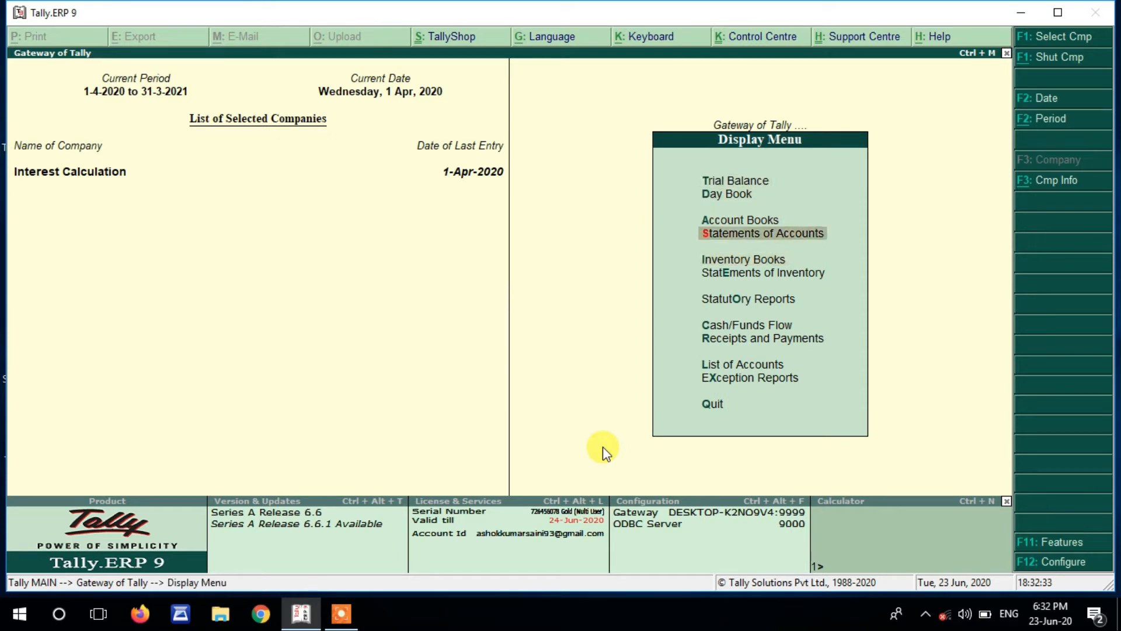
key("Return")
key("Down")
key("Return")
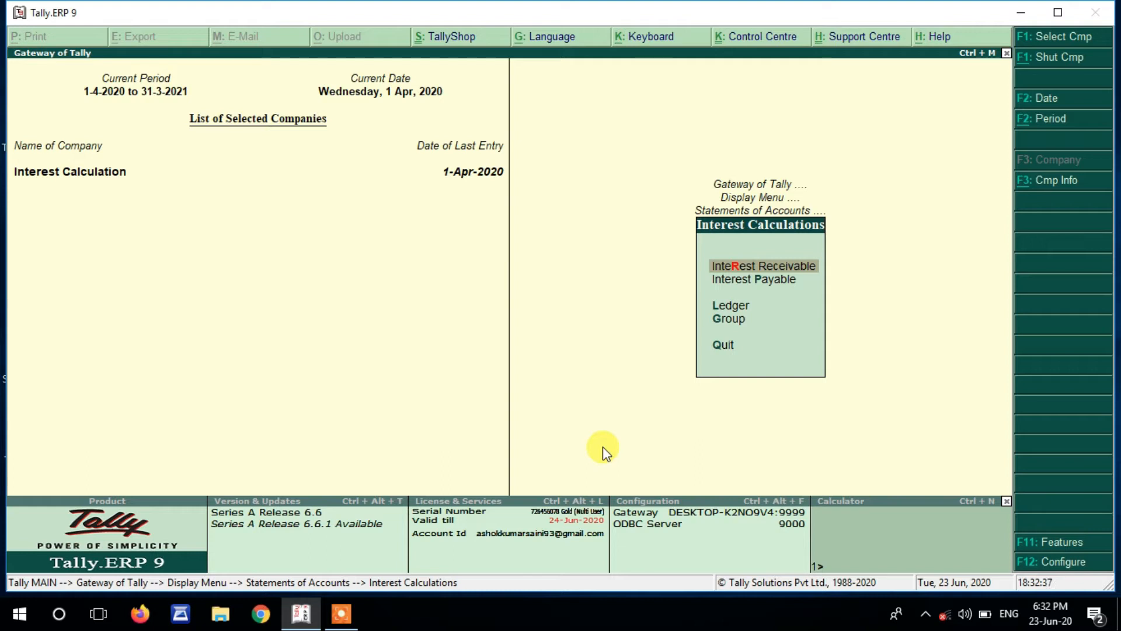
Step: Display the ledger-wise interest report for Shree Radhe Traders
key("Down")
key("Down")
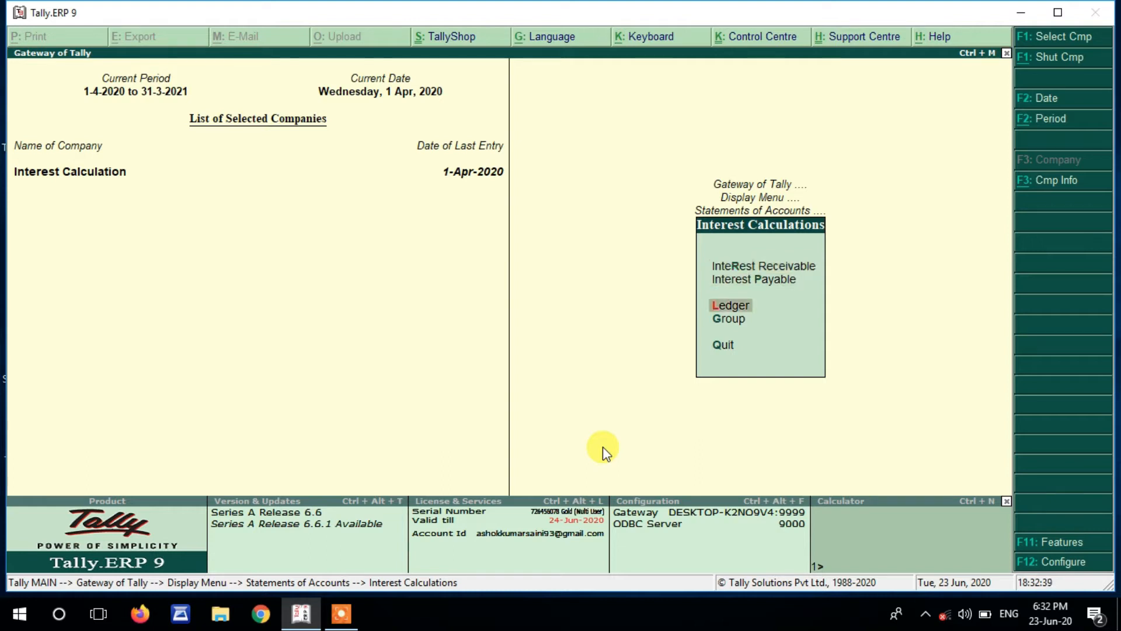
key("Return")
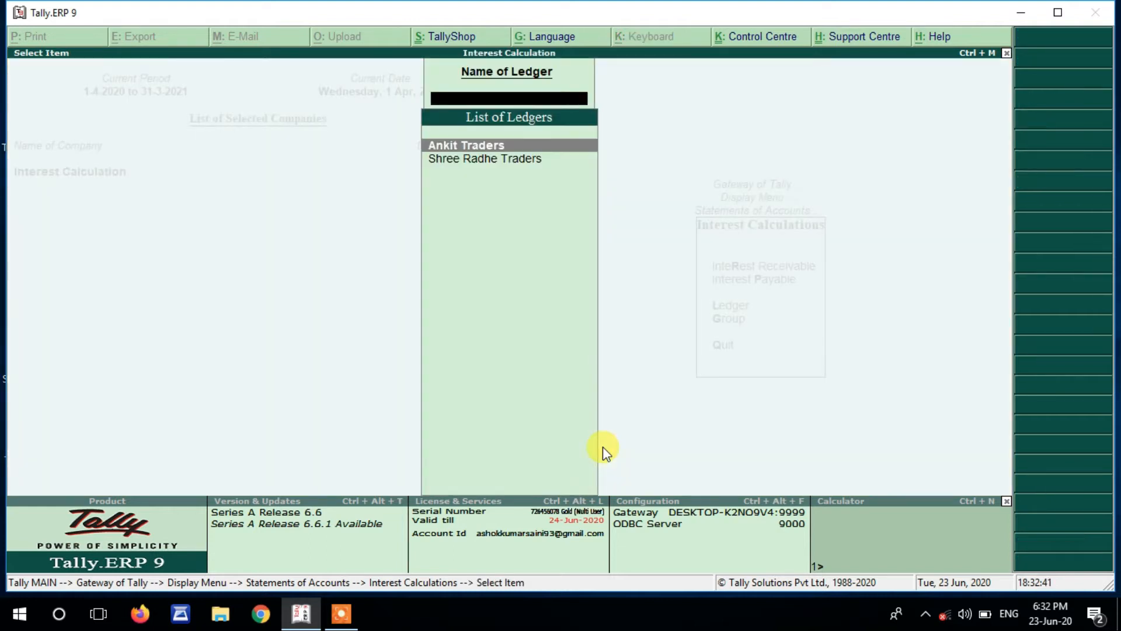
key("Down")
key("Return")
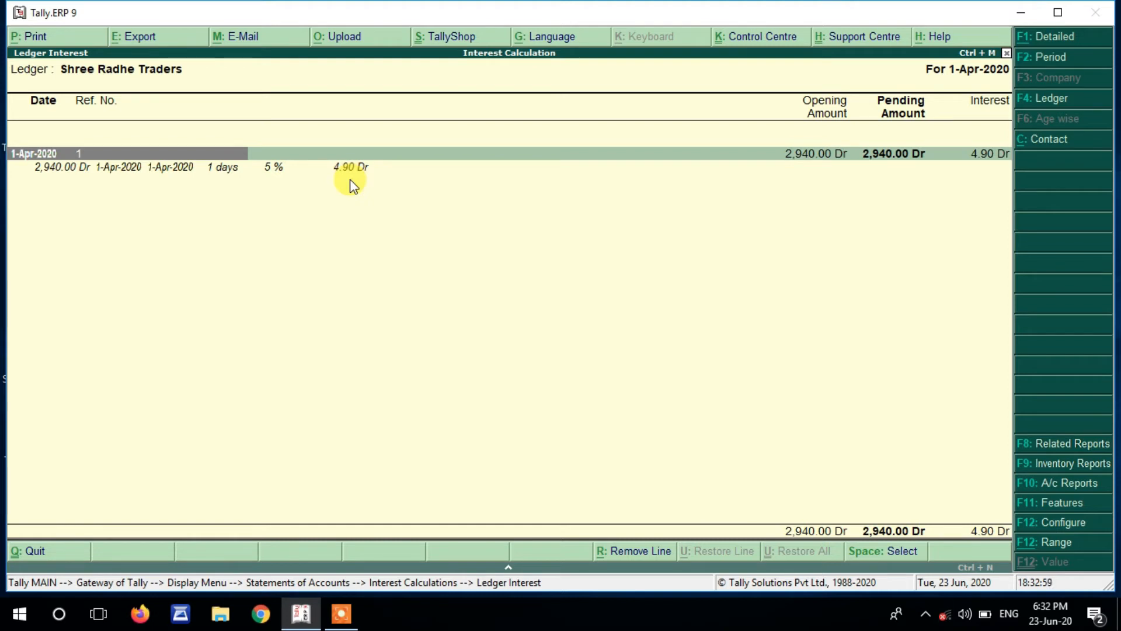
Step: Set the interest report period from 1-4-2020 to 5-5-2020
key("F2")
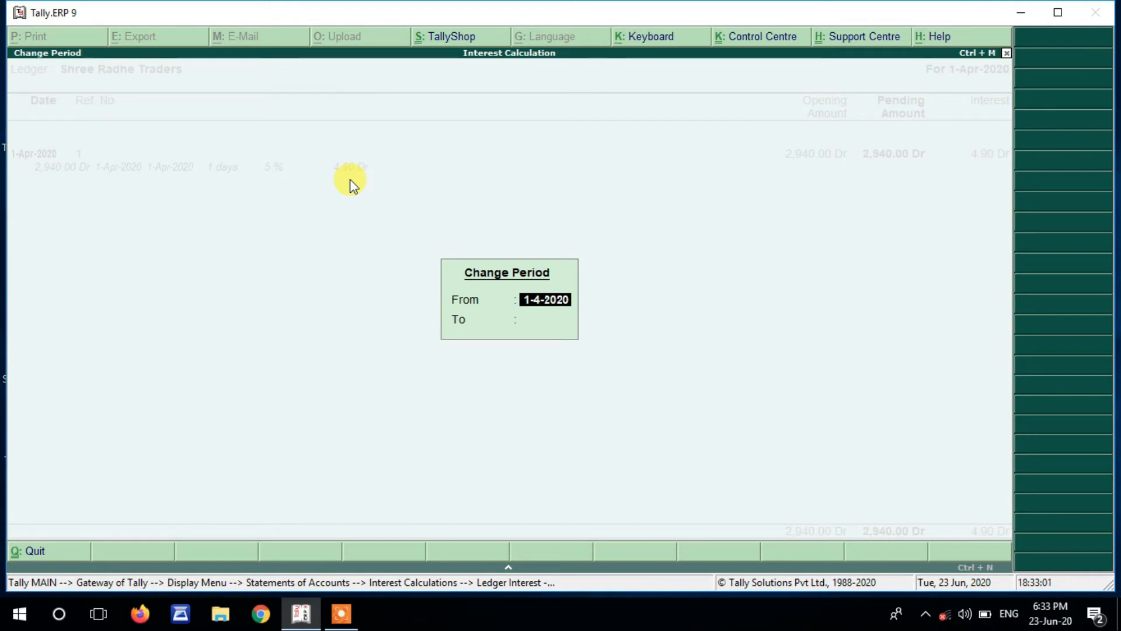
key("Return")
type("5-5")
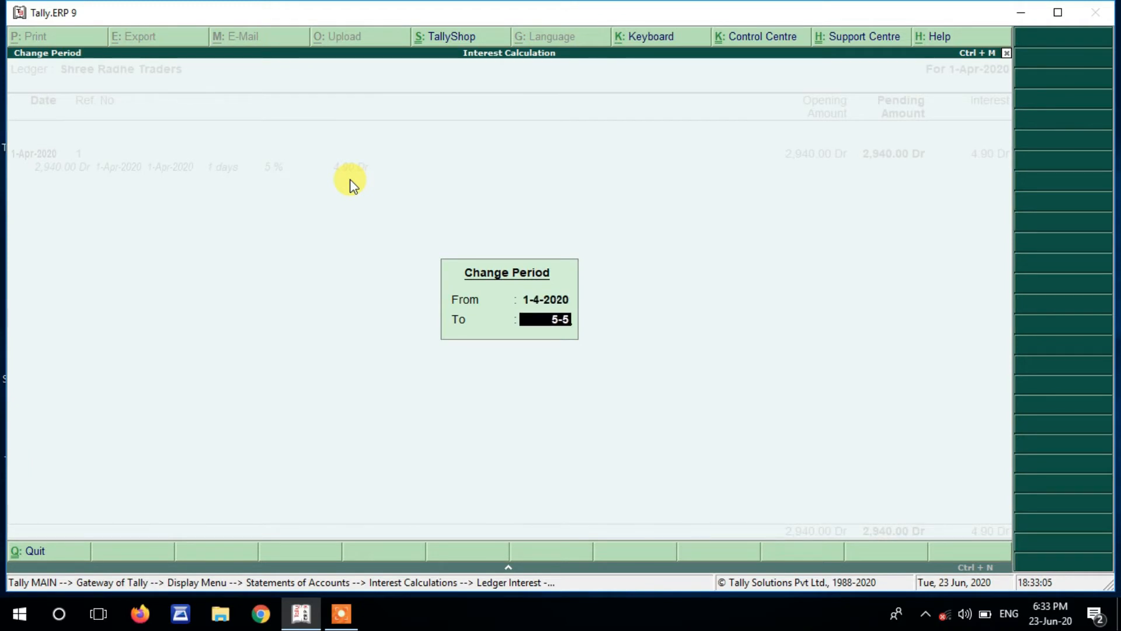
key("Return")
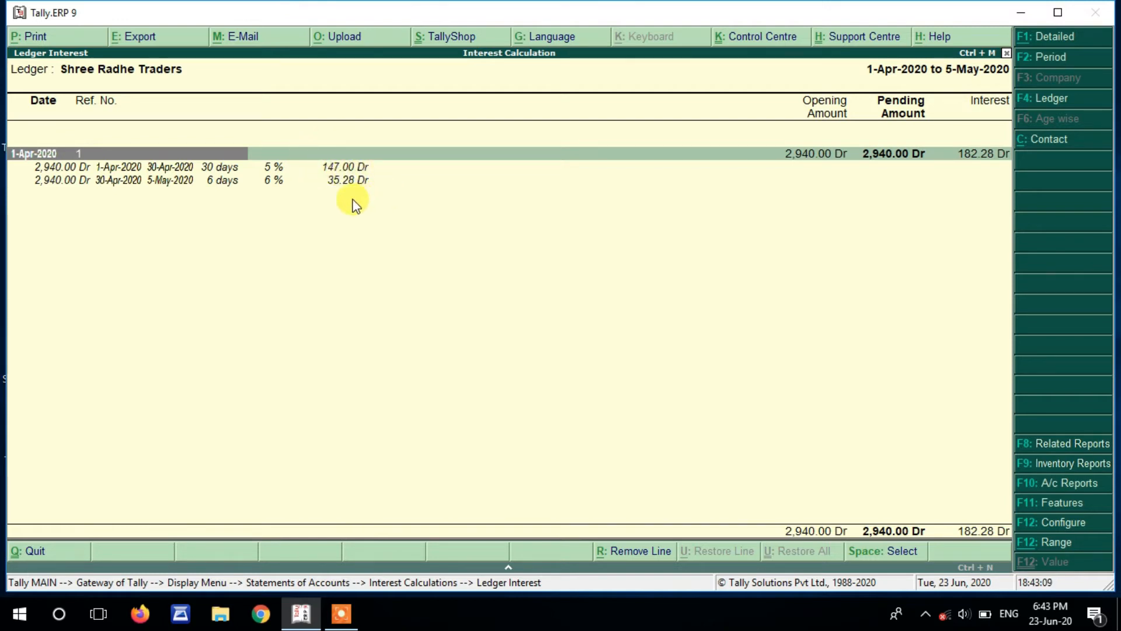
Step: Leave the interest report and display the ledger outstandings for Shree Radhe Traders
key("Escape")
key("Escape")
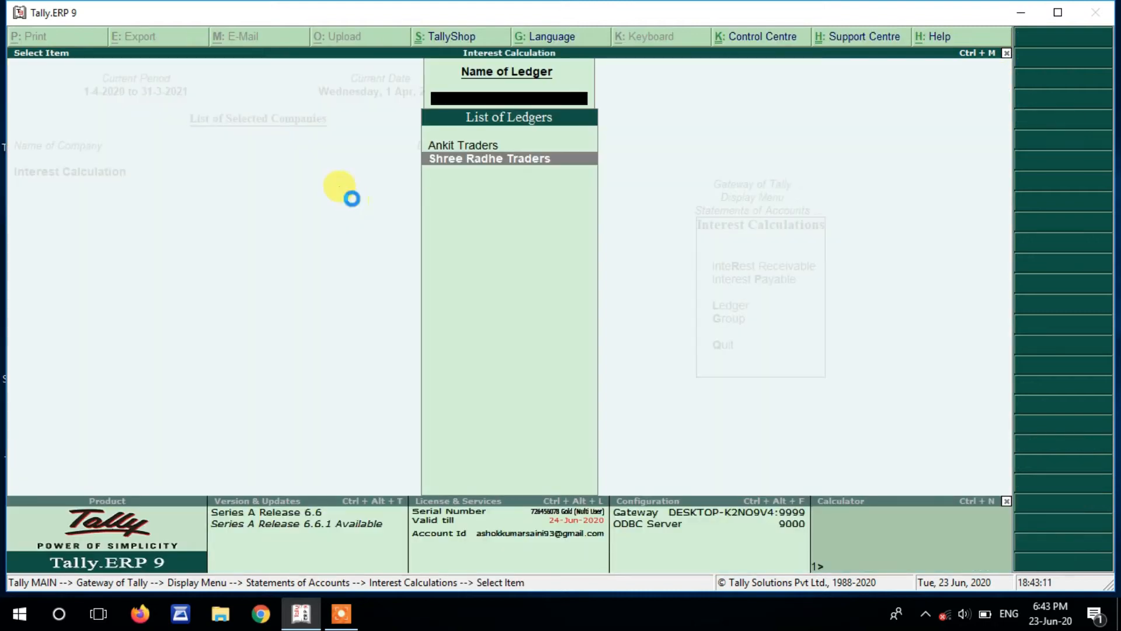
key("Escape")
key("Escape")
key("Up")
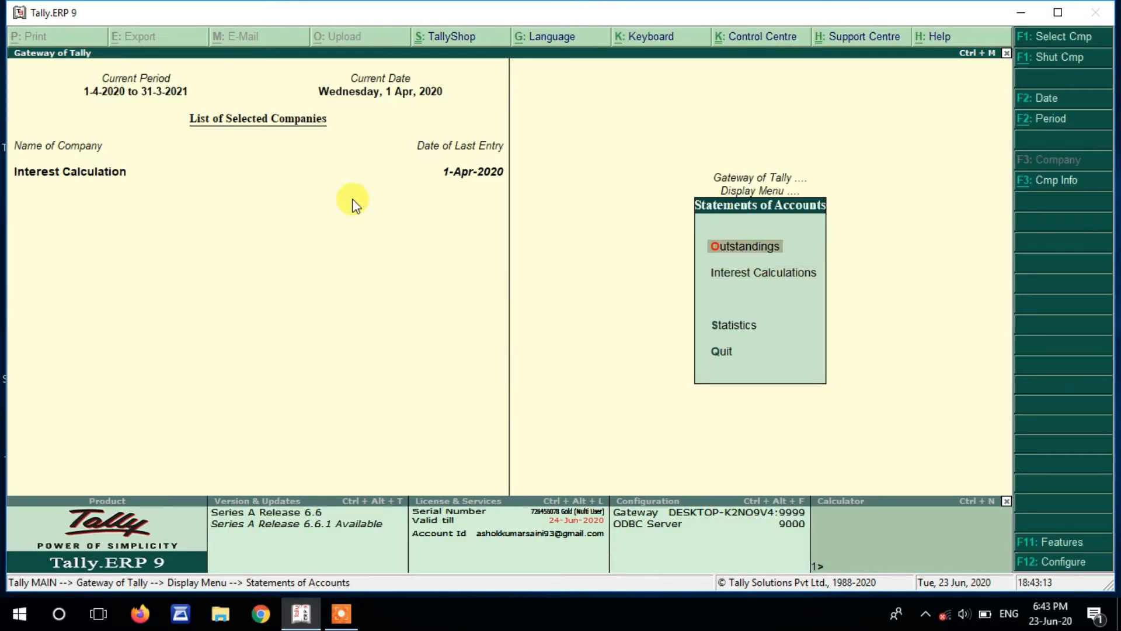
key("Return")
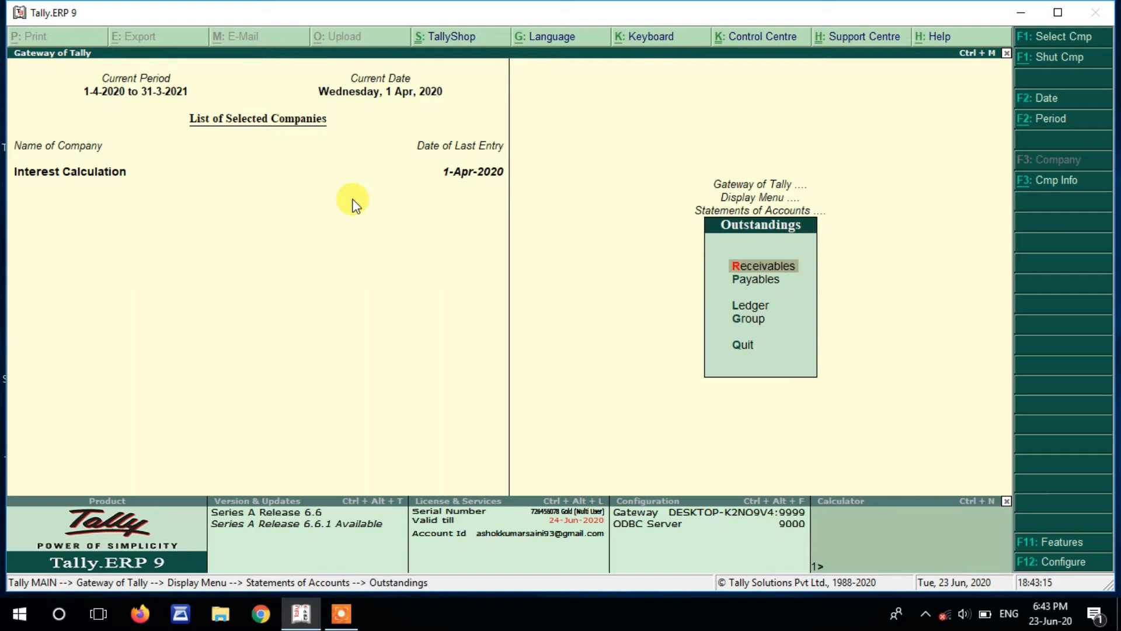
key("Down")
key("Down")
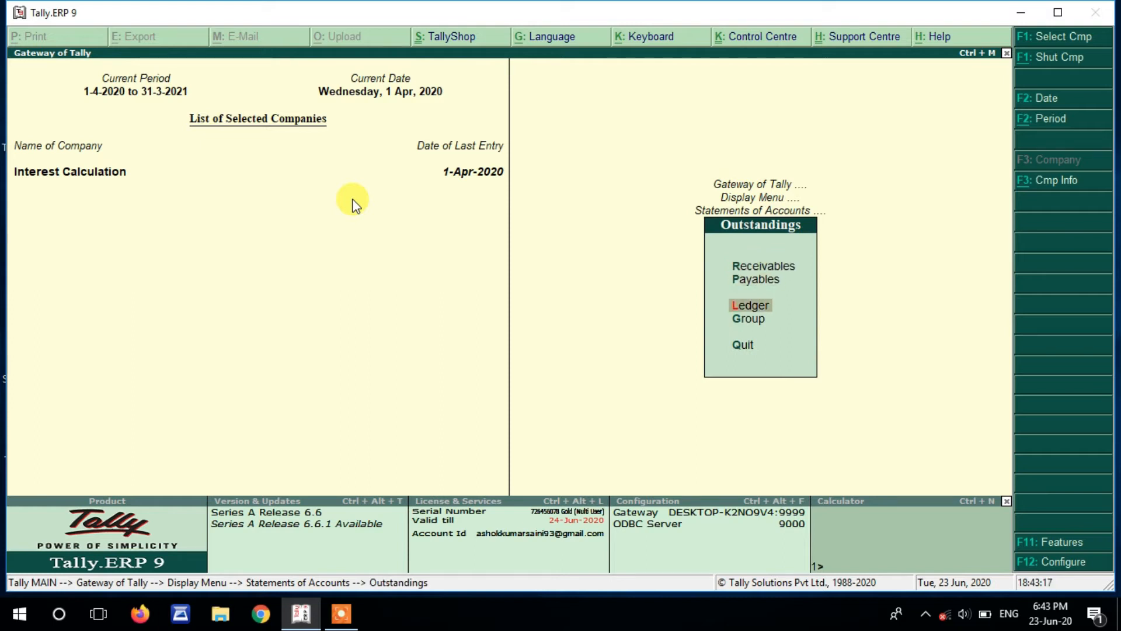
key("Return")
key("Down")
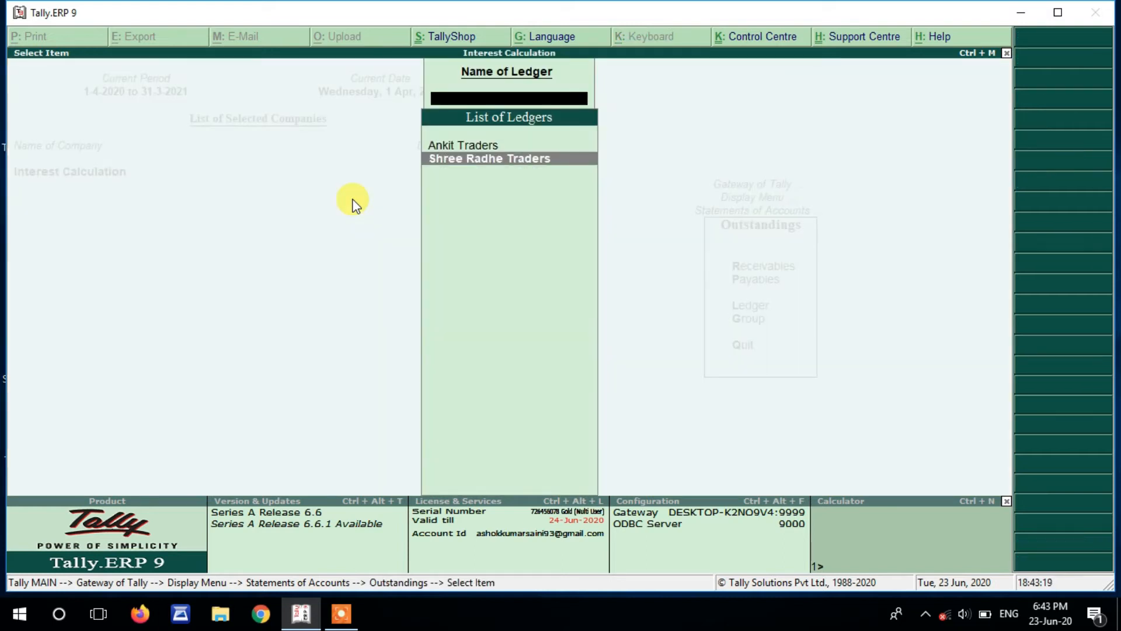
key("Return")
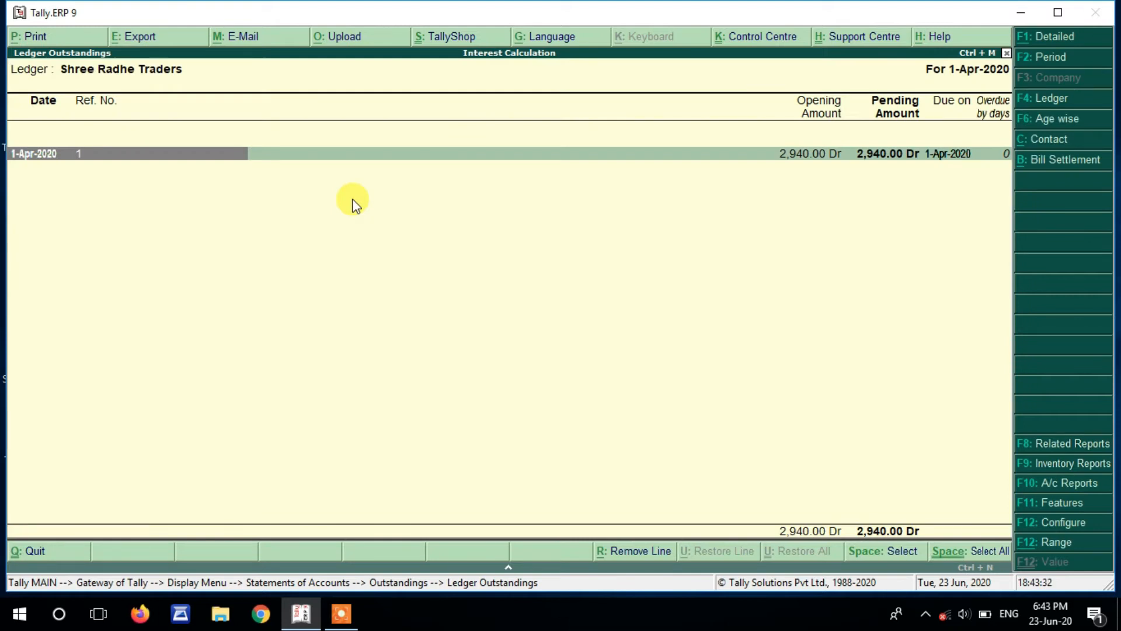
Step: Show the outstandings in detailed form and go through the sales voucher and T-Shirt lines of bill 1
key("alt+F1")
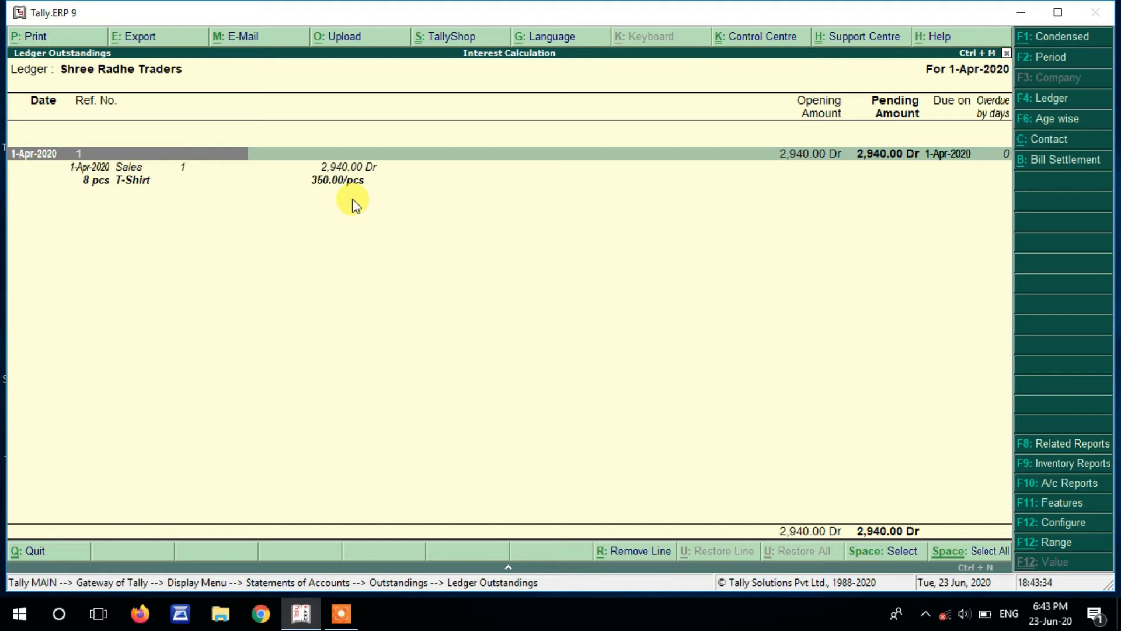
key("Down")
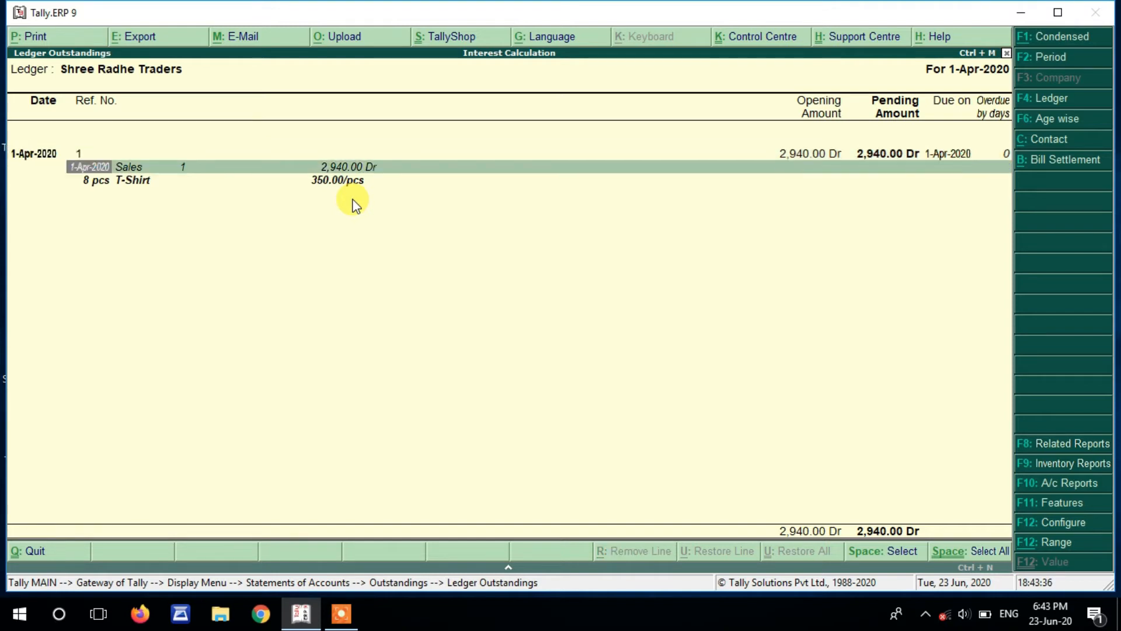
key("Down")
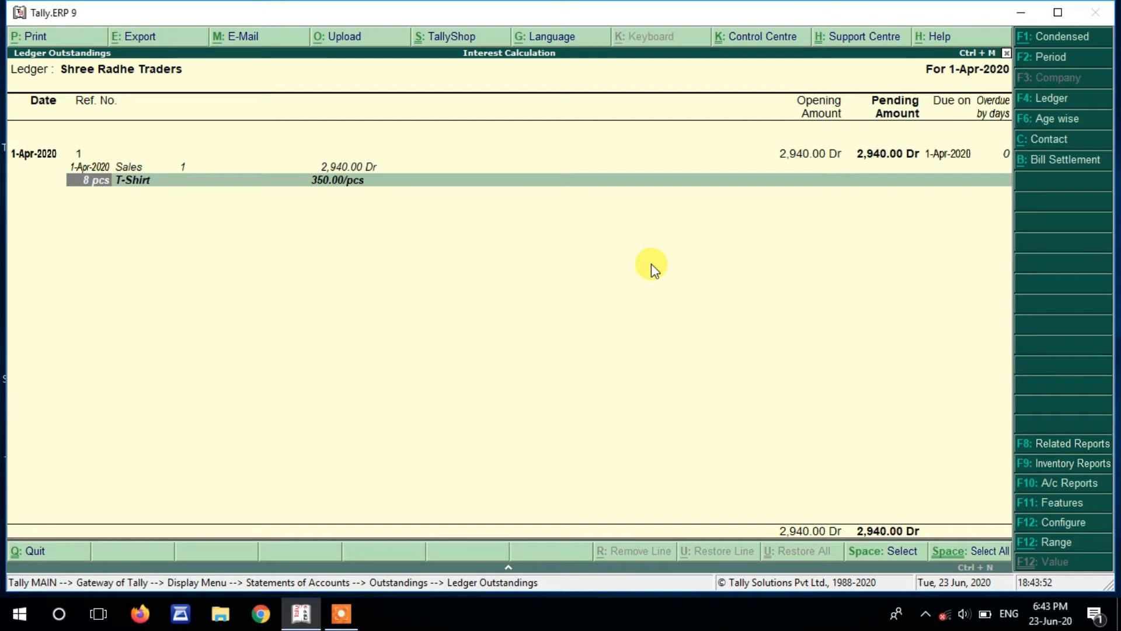
Step: Leave the ledger outstandings and go to the voucher type masters under the accounts information
key("Escape")
key("Escape")
key("Escape")
key("Escape")
key("Up")
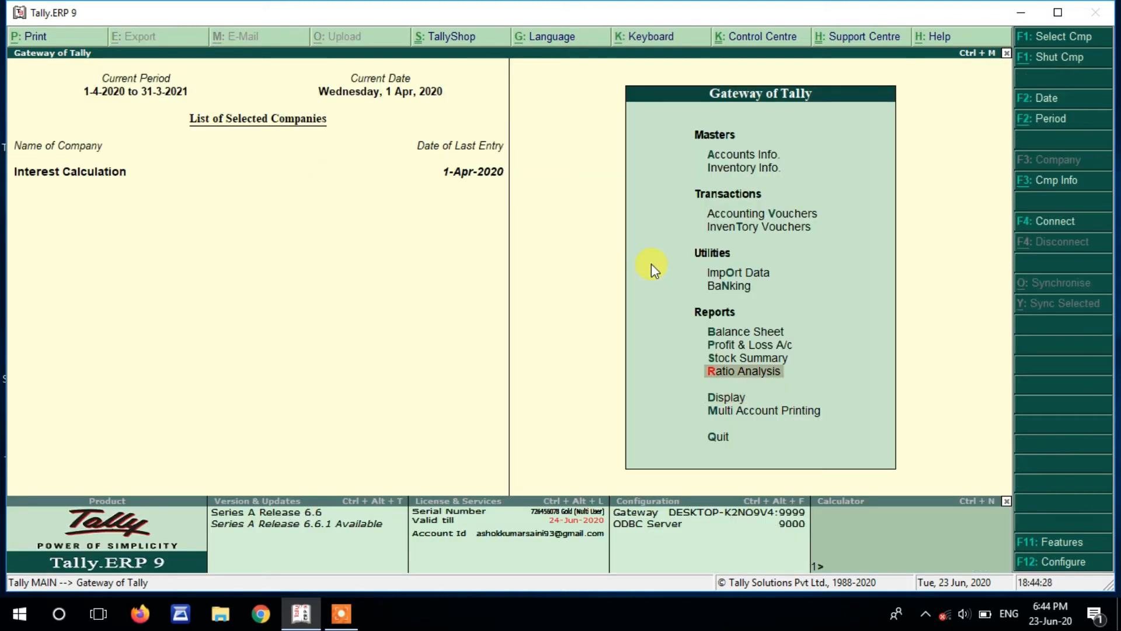
key("Up")
key("Up")
key("Up")
key("Up")
key("Up")
key("Up")
key("Up")
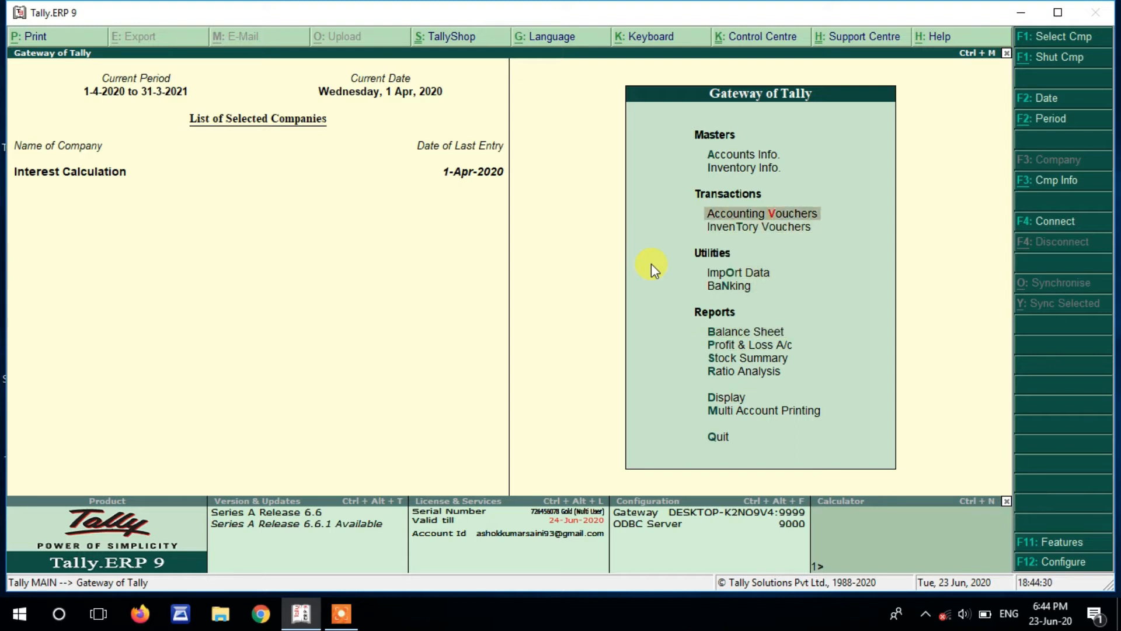
key("Up")
key("Up")
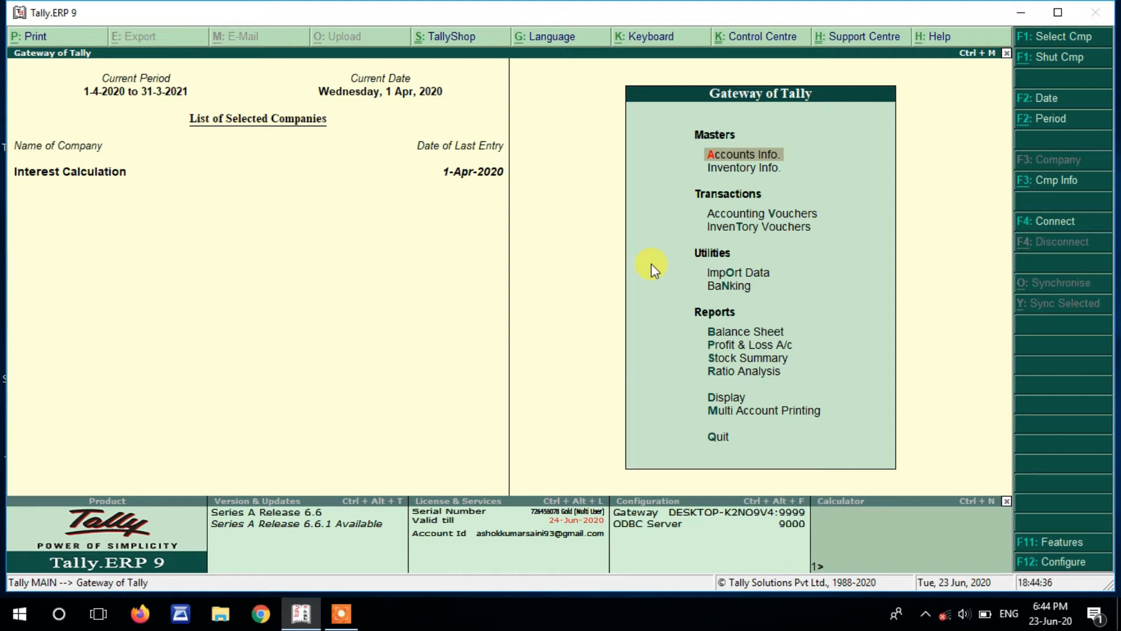
key("Return")
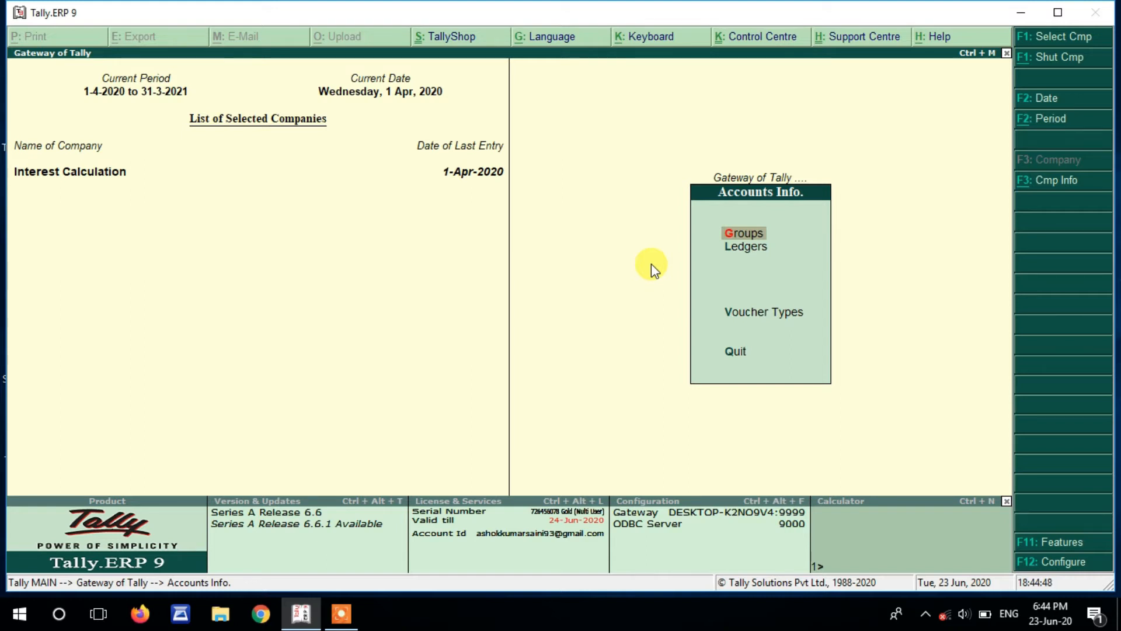
key("Down")
key("Down")
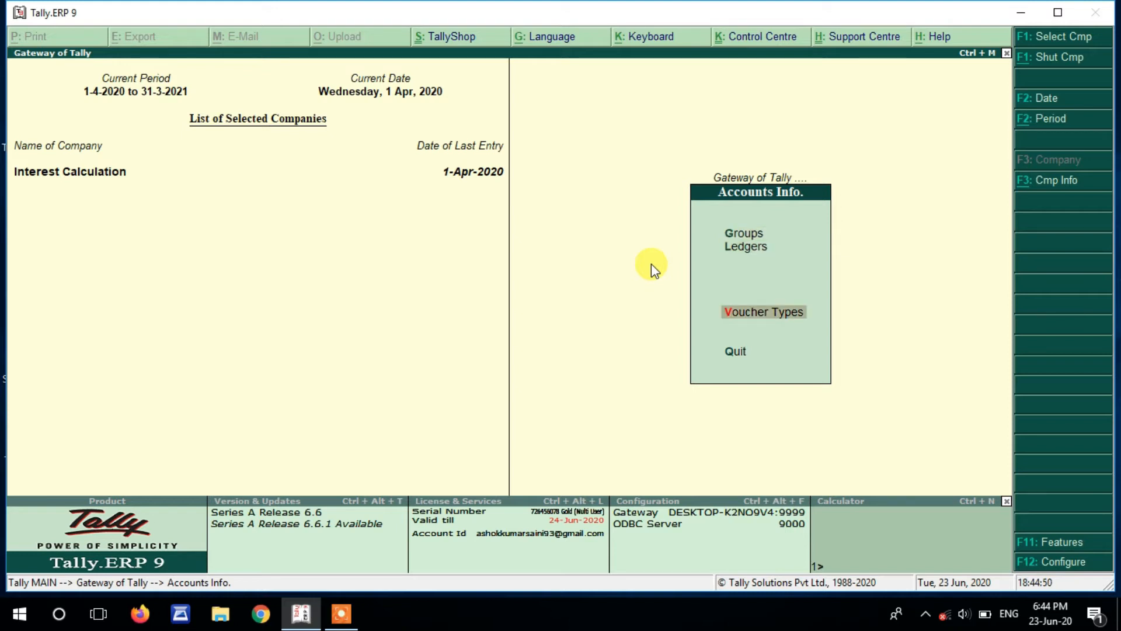
key("Return")
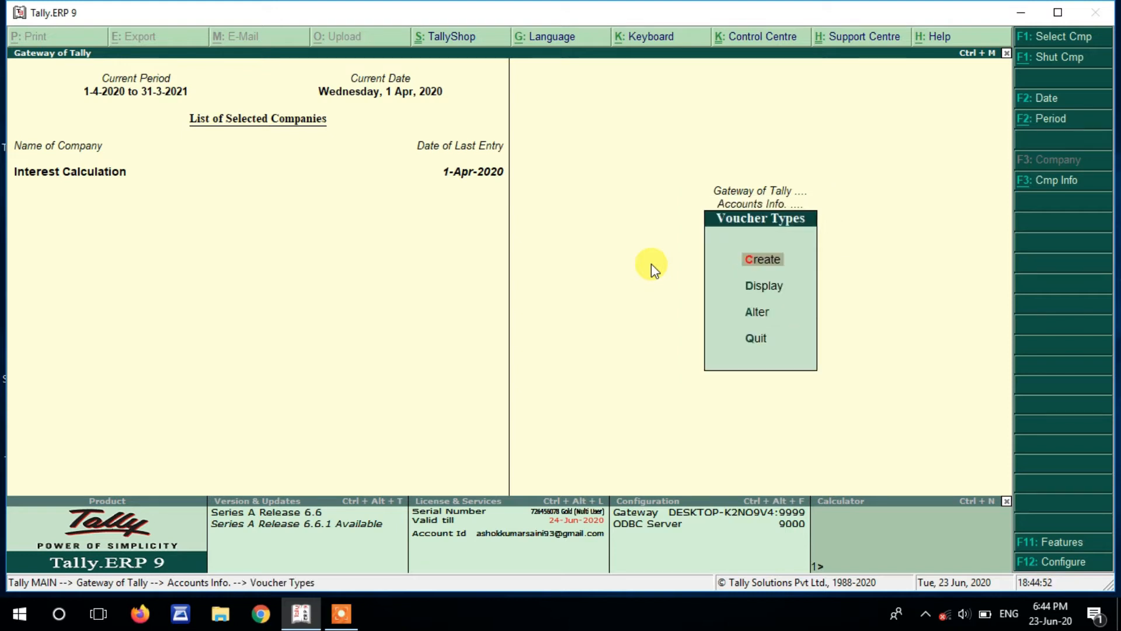
Step: Open the Debit Note voucher type for alteration
key("Down")
key("Down")
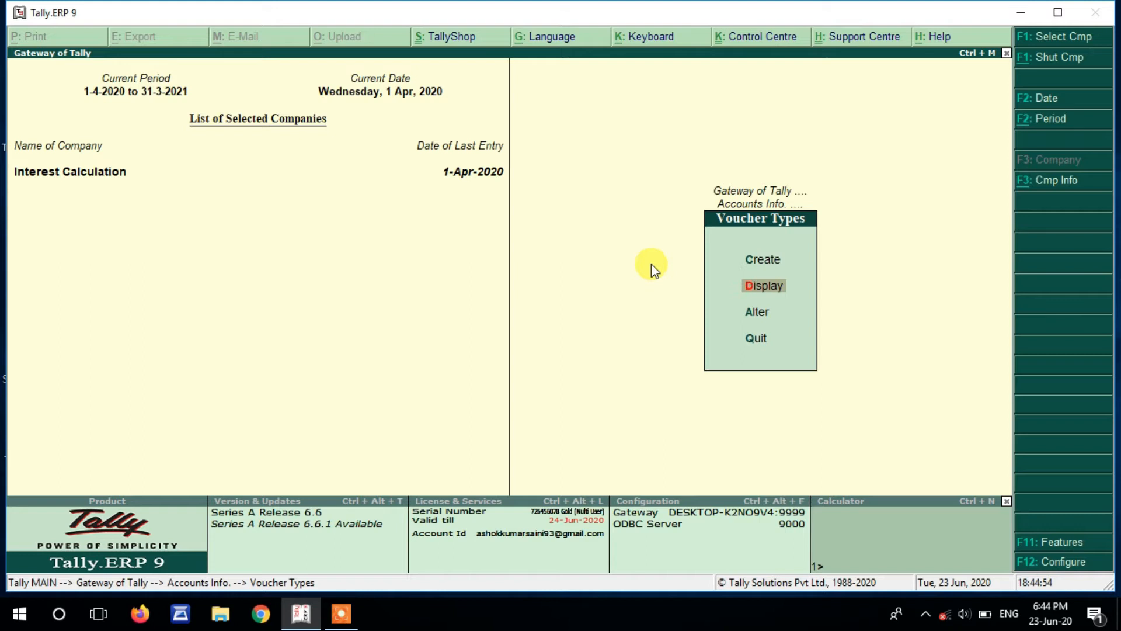
key("Return")
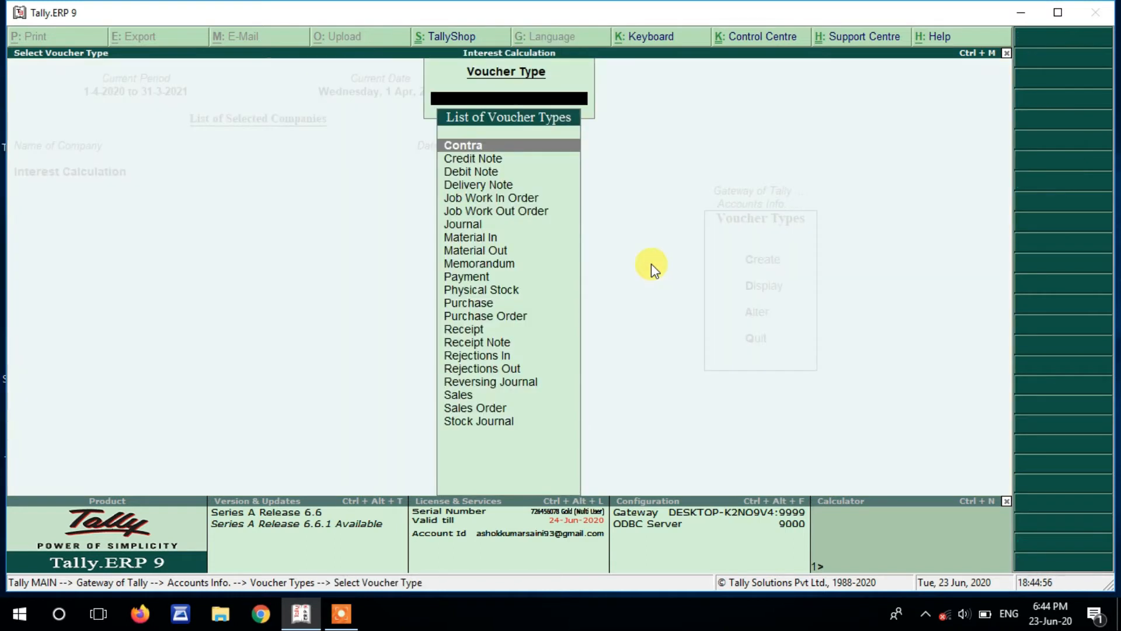
key("Down")
key("Down")
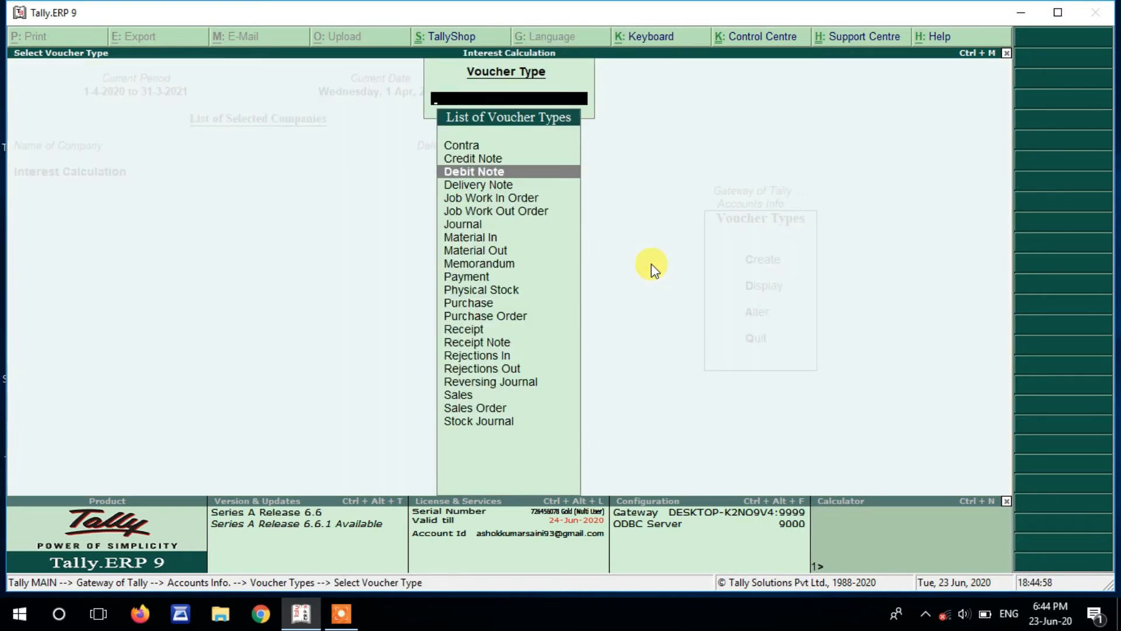
key("Return")
Step: Add a class named Interest Received to the Debit Note voucher type, keeping its other settings
key("Return")
key("Return")
key("Return")
key("Return")
key("Return")
key("Return")
key("Return")
key("Return")
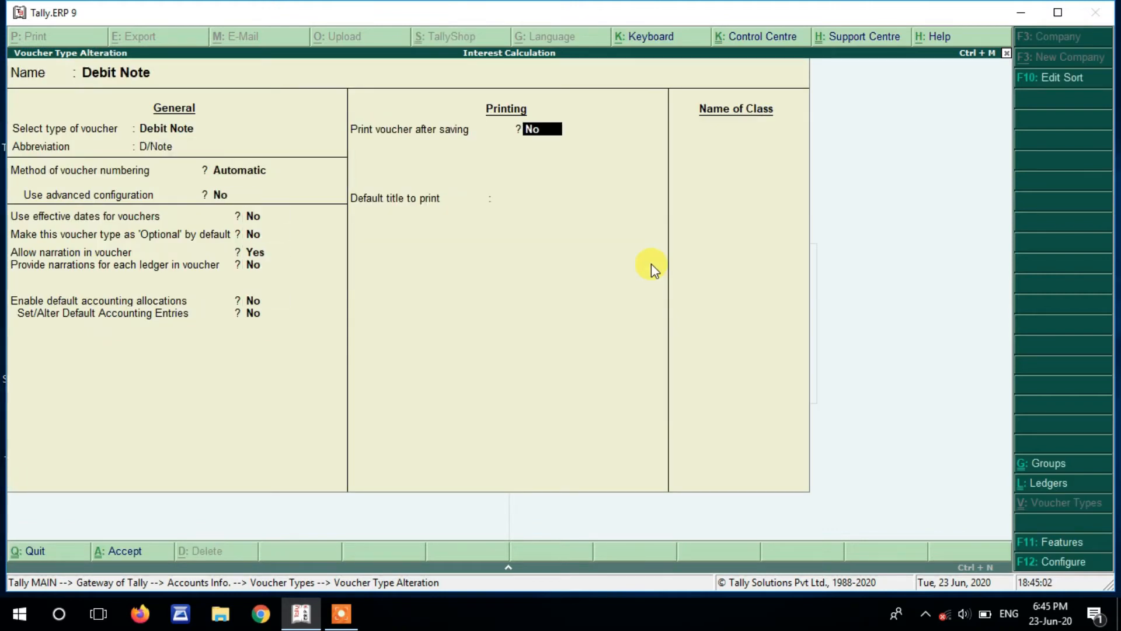
key("Return")
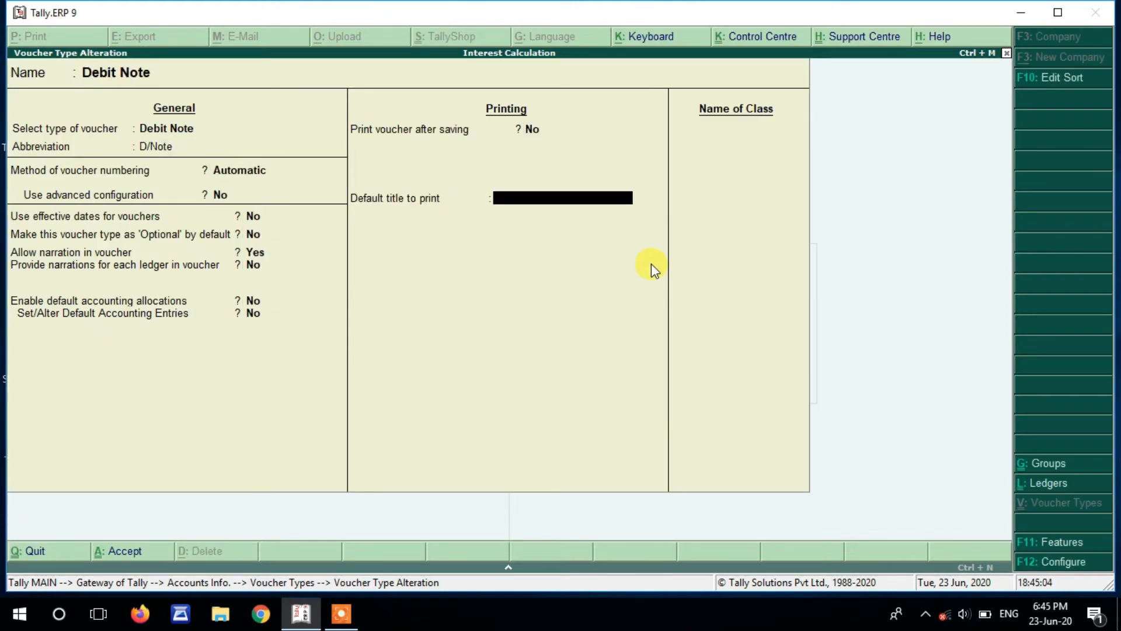
key("Return")
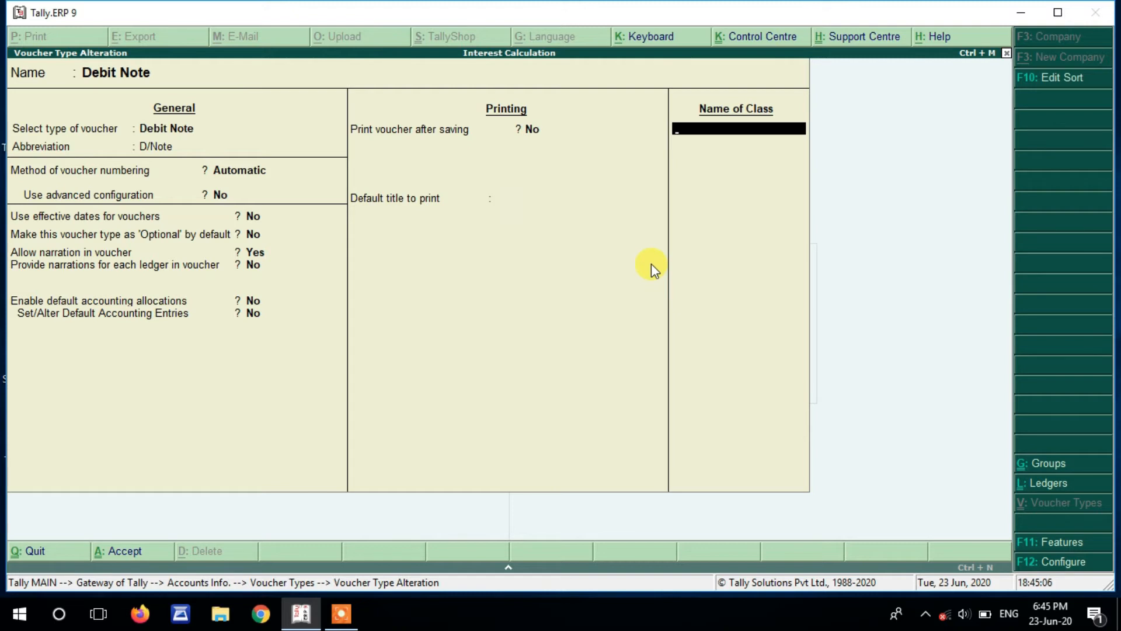
type("Interest Received")
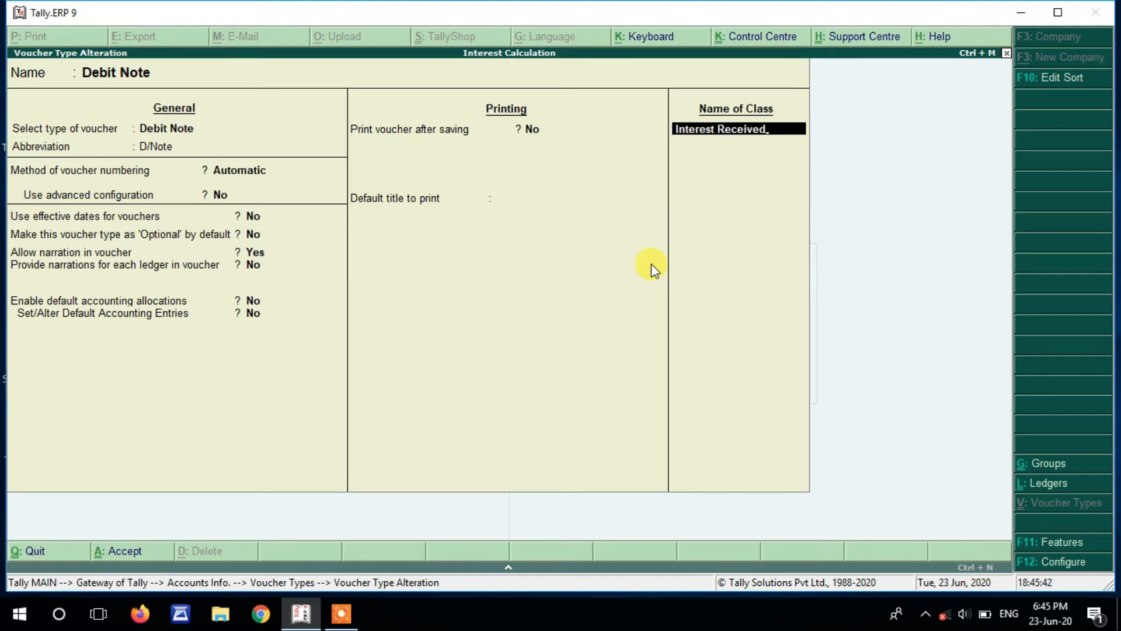
key("Return")
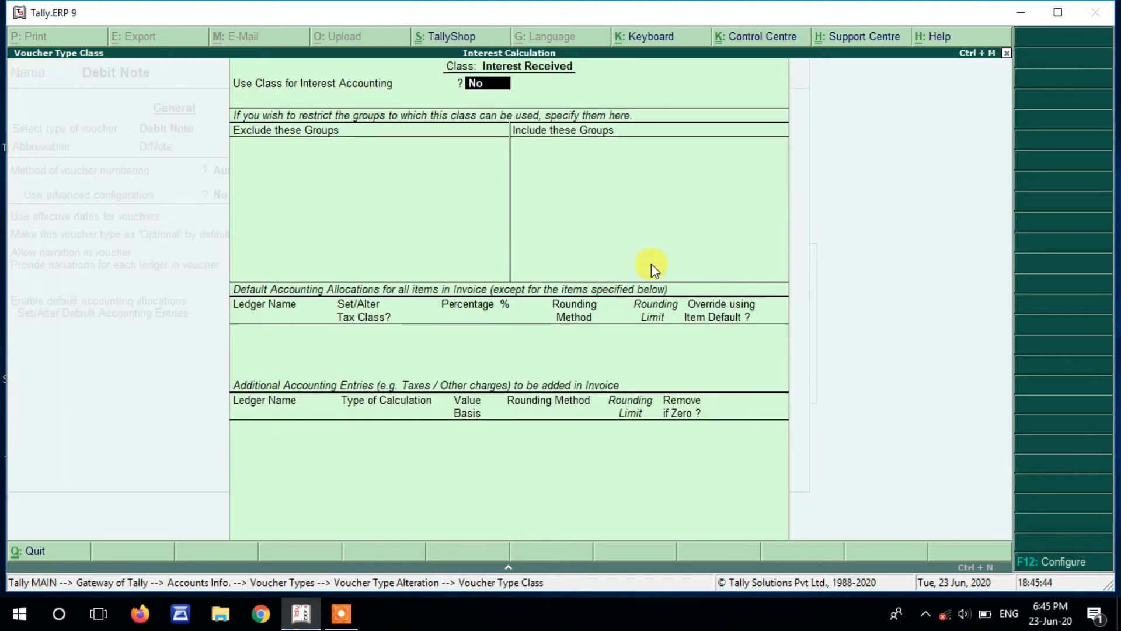
Step: Use the Interest Received class for interest accounting without compound interest, save the voucher type and return to the Gateway of Tally
type("y")
key("Return")
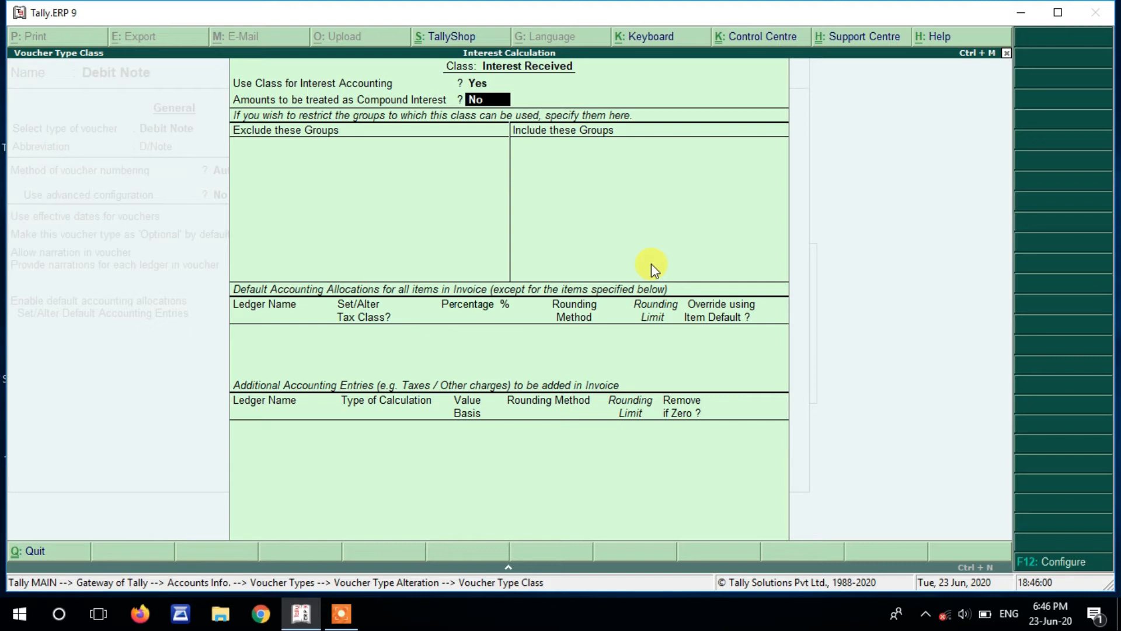
key("Return")
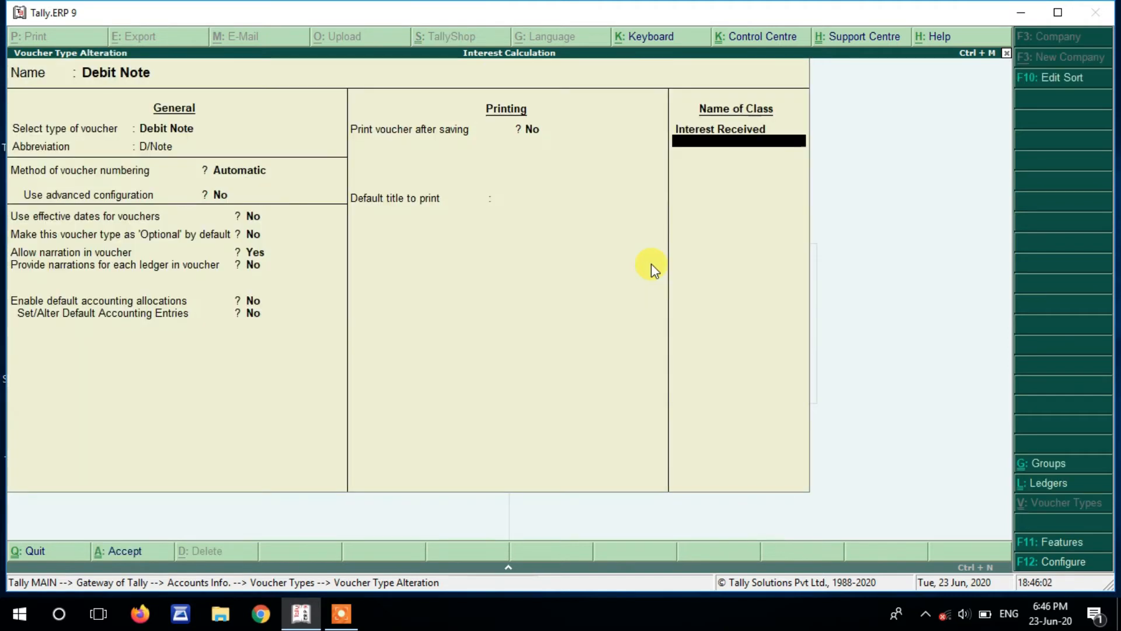
key("Return")
key("Return")
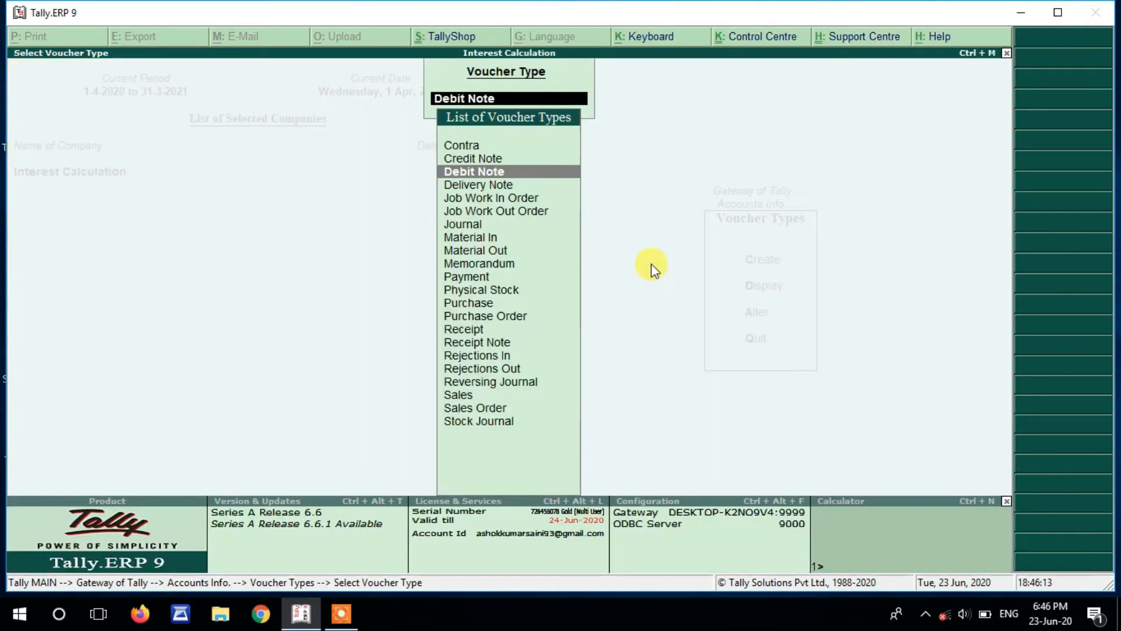
key("Escape")
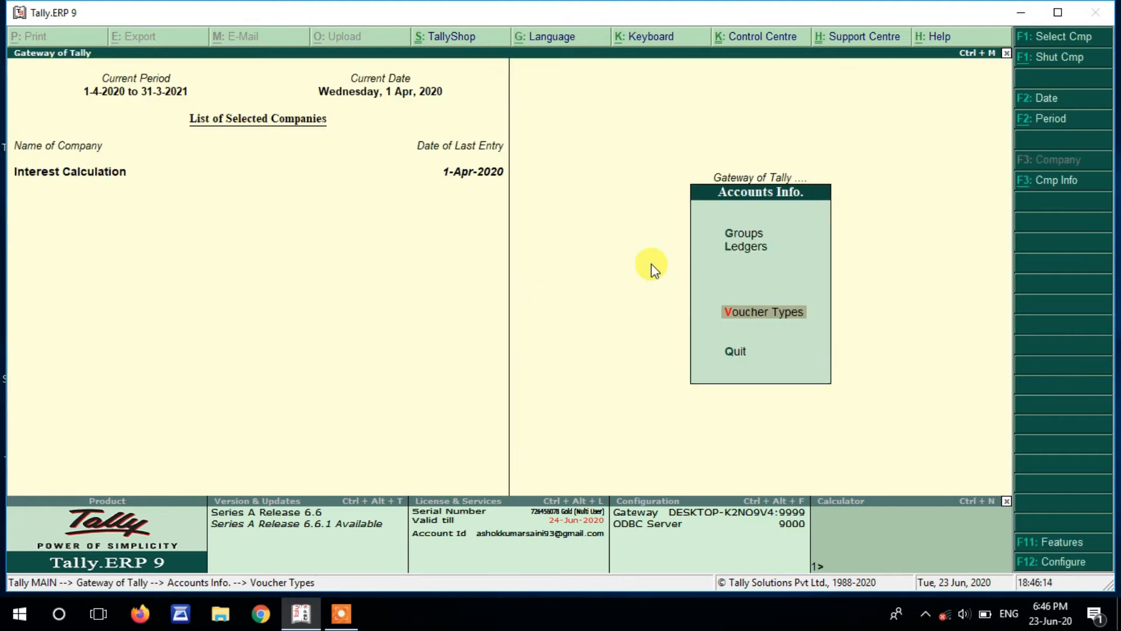
key("Escape")
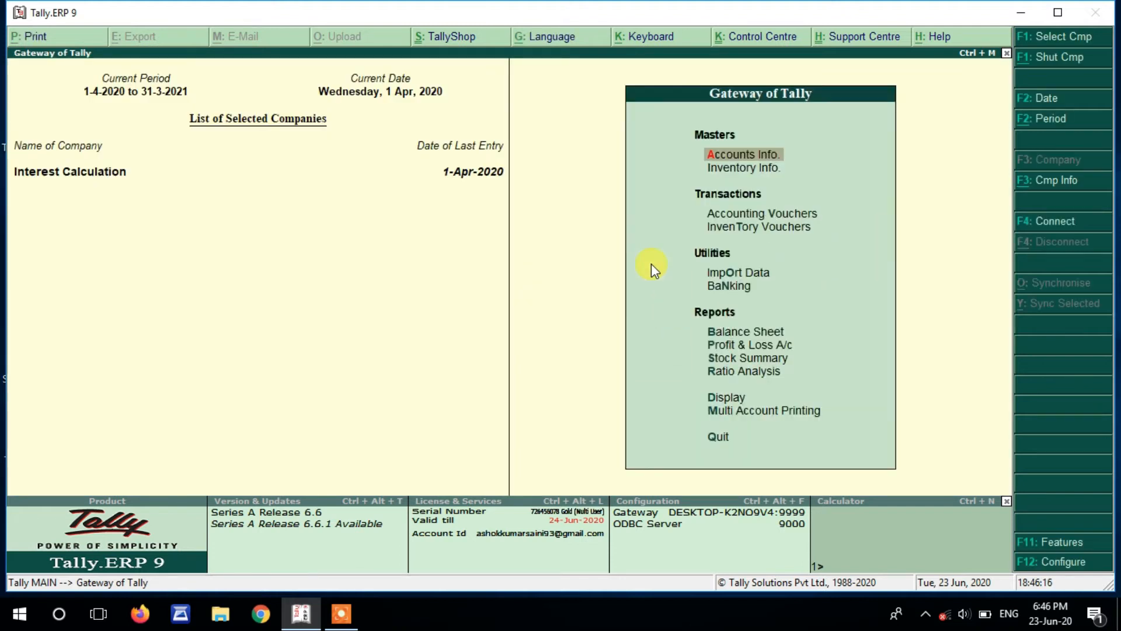
Step: Enable debit and credit notes in the company's accounting features, recording both in invoice mode, and save the features
key("F11")
key("Return")
key("Return")
key("Return")
key("Return")
key("Return")
key("Return")
key("Return")
key("Return")
key("Return")
key("Return")
key("Return")
key("Return")
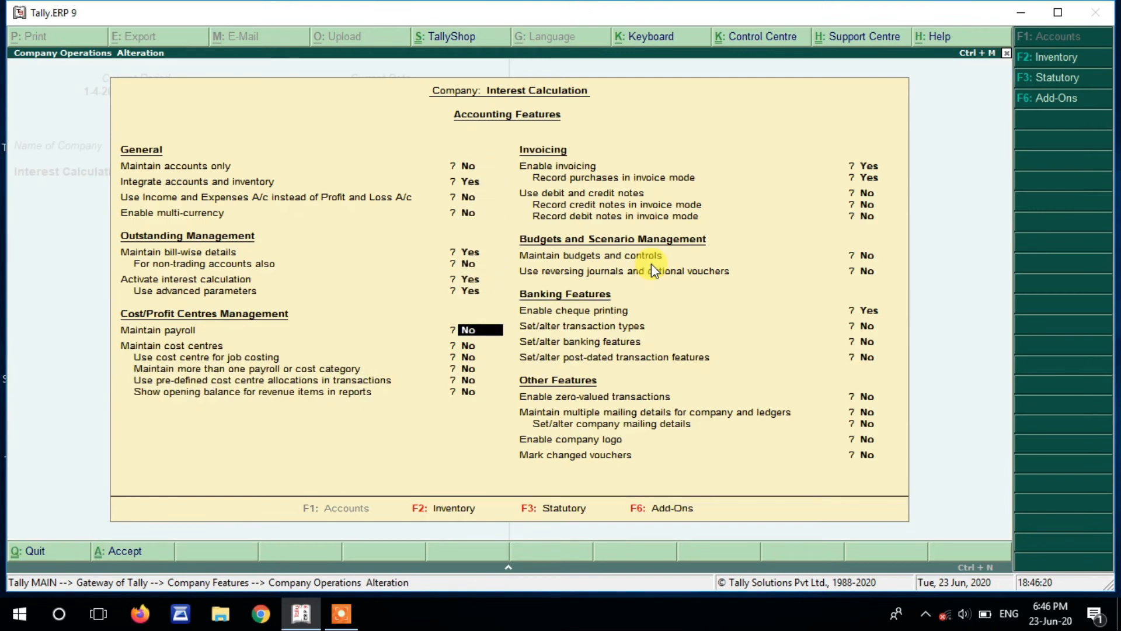
key("Return")
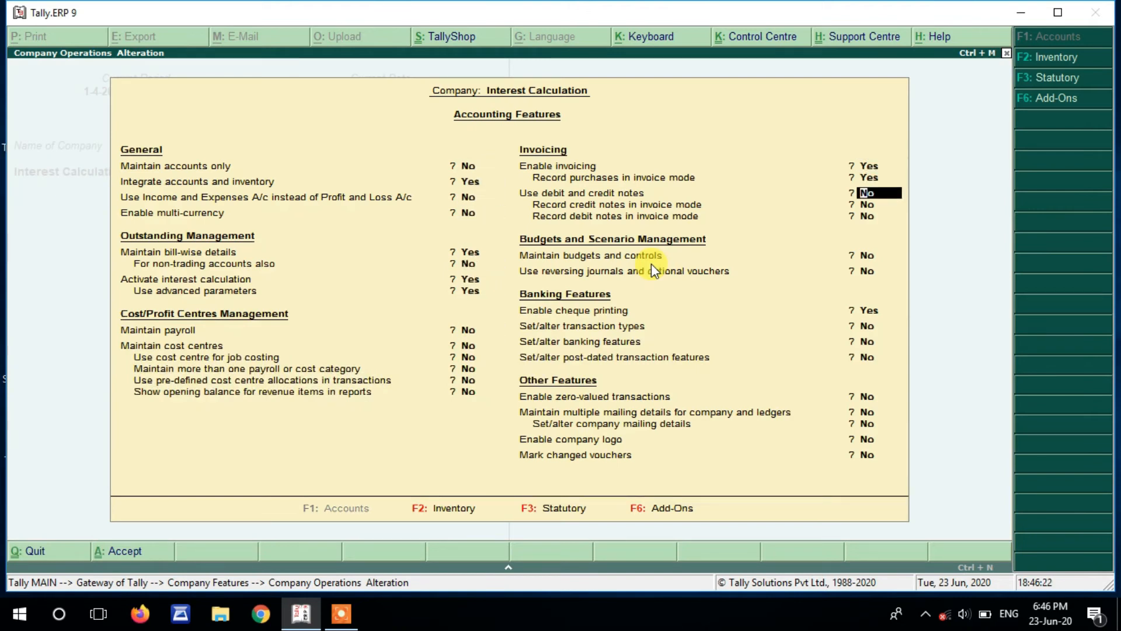
type("y")
key("Return")
type("y")
key("Return")
type("y")
key("Return")
key("Return")
key("Return")
key("Return")
key("Return")
key("Return")
key("Return")
key("Return")
key("Return")
key("Return")
key("Return")
key("Return")
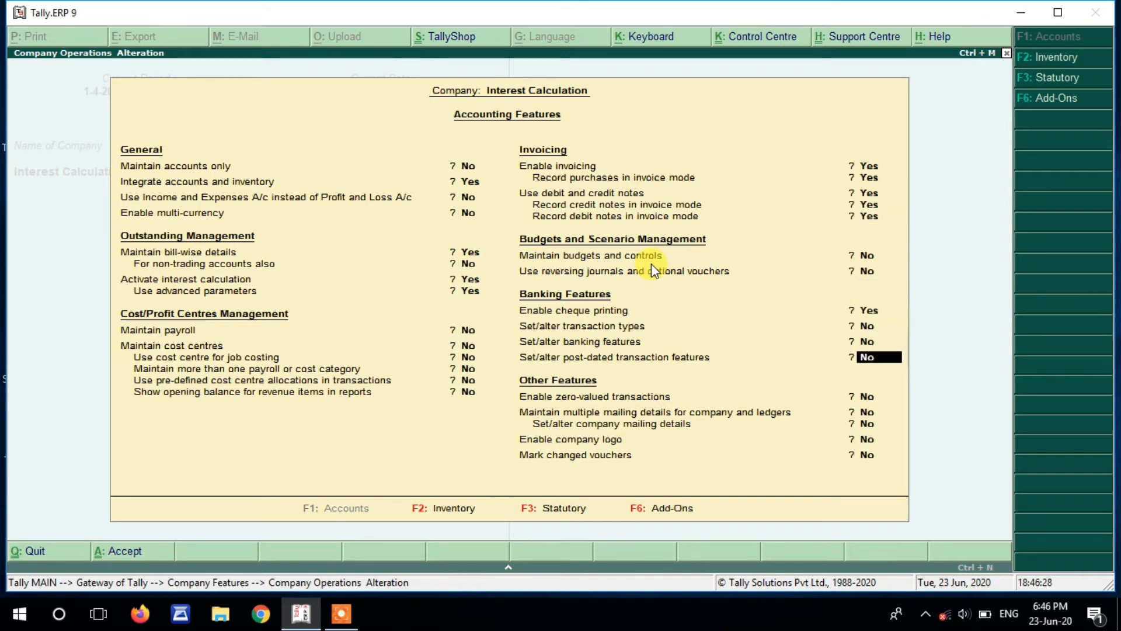
Step: Start a Debit Note voucher with the class Interest Received and date it 5-5-2020
key("Down")
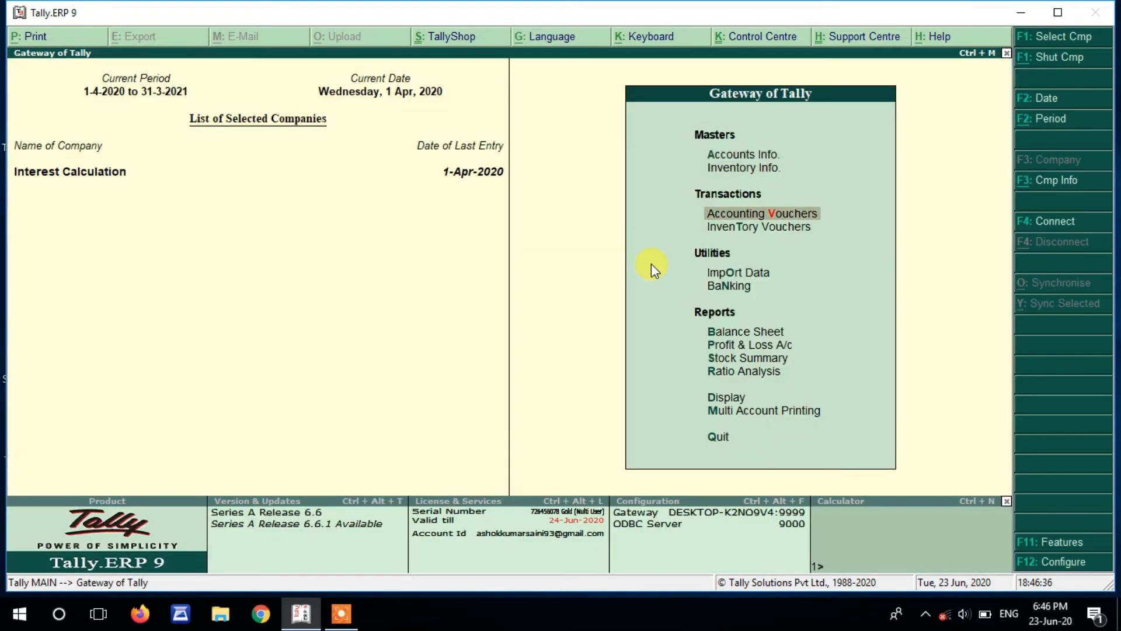
key("Return")
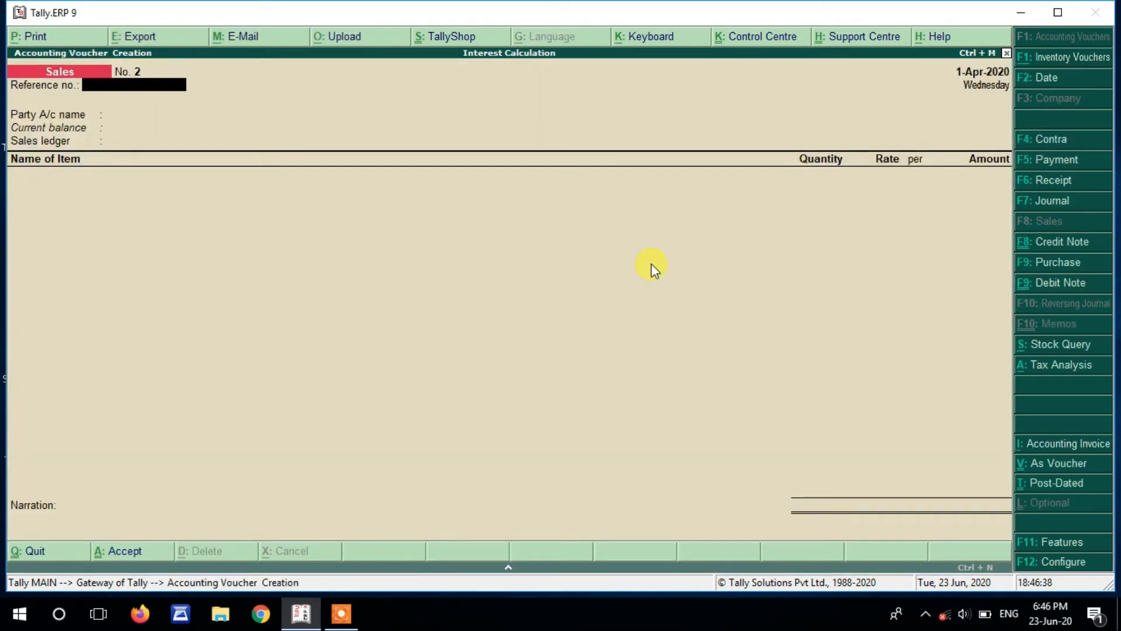
key("ctrl+F9")
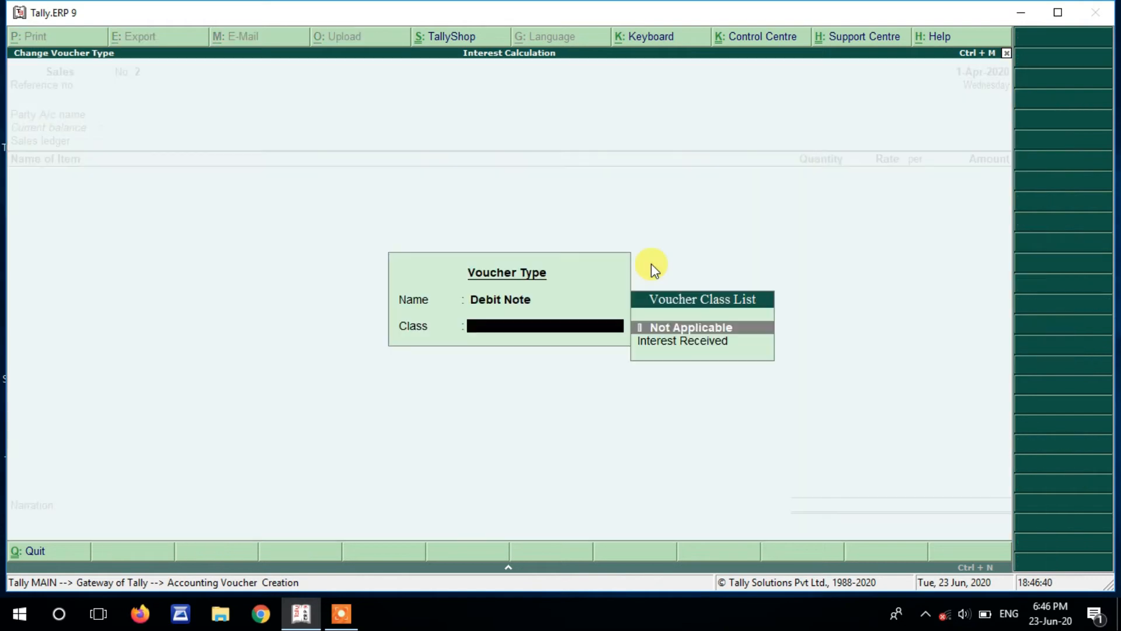
key("Down")
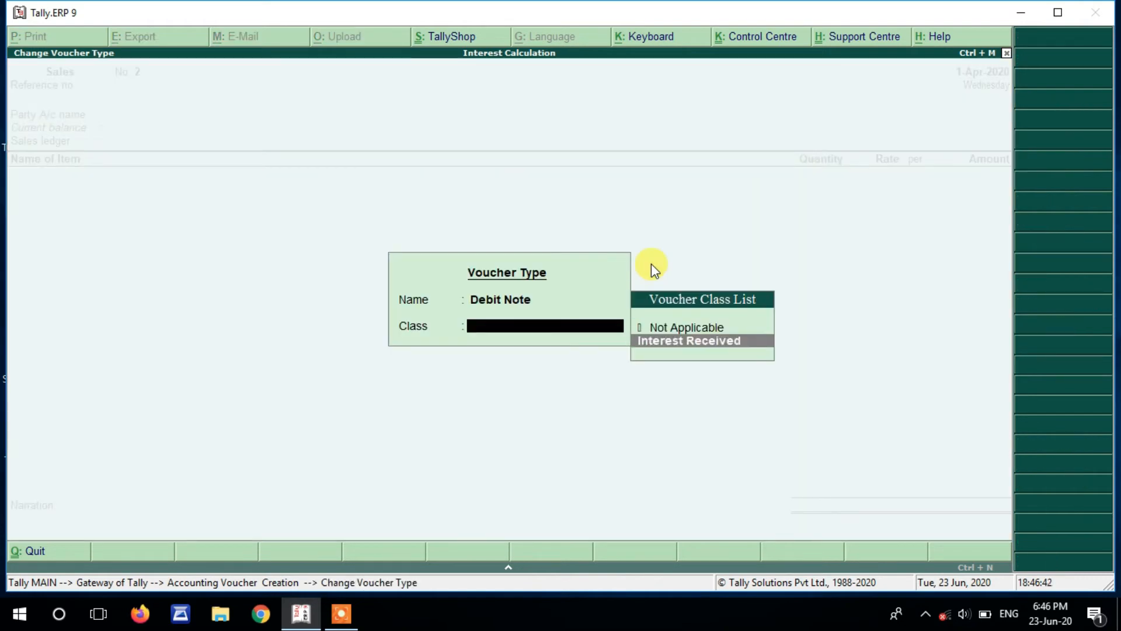
key("Return")
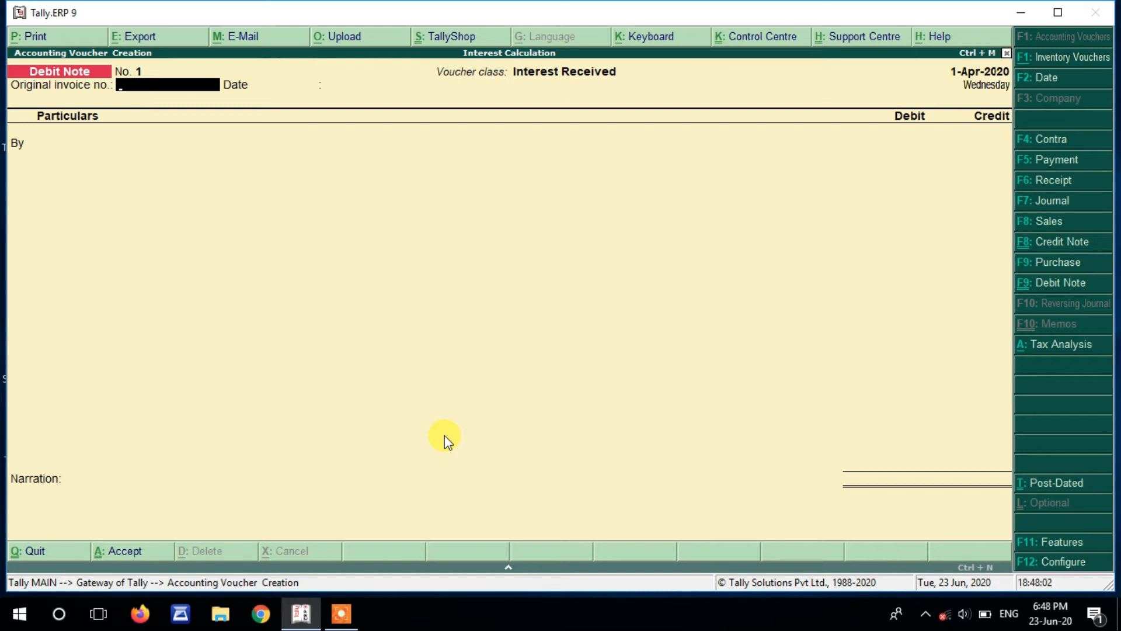
key("F2")
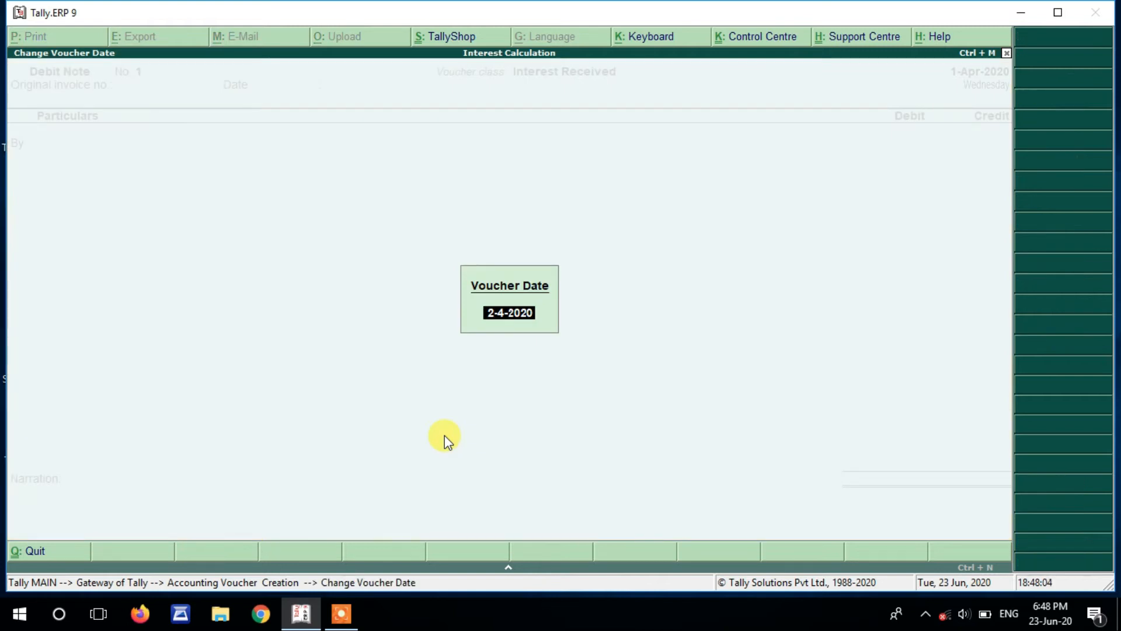
type("5-5")
key("Return")
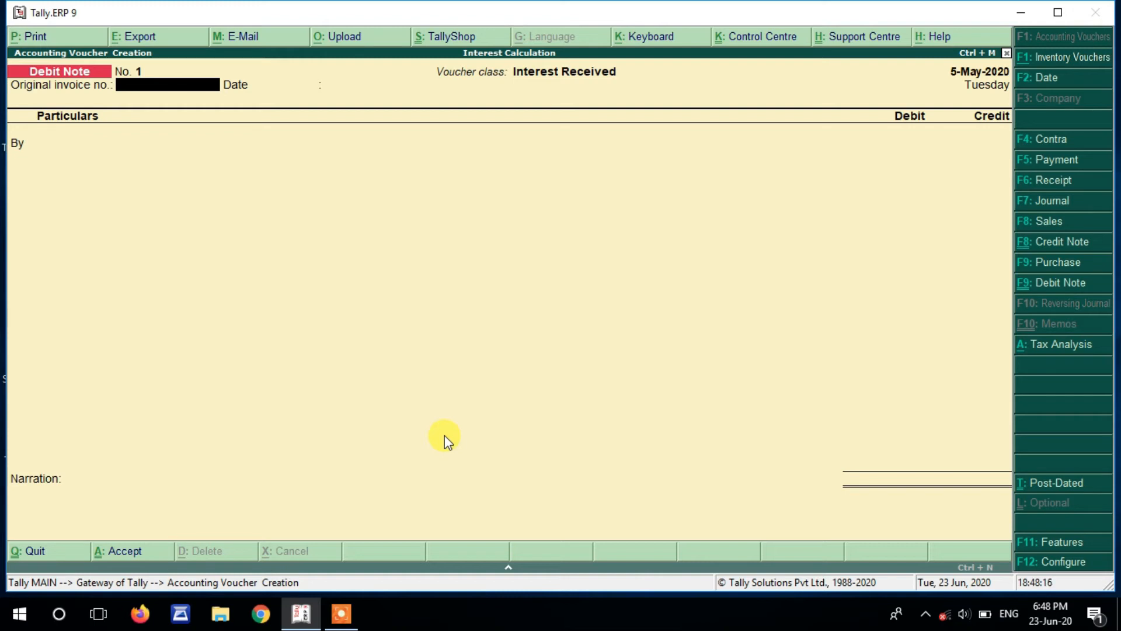
Step: Debit Shree Radhe Traders with the interest on bill 1, leaving the original invoice number and date blank
key("Return")
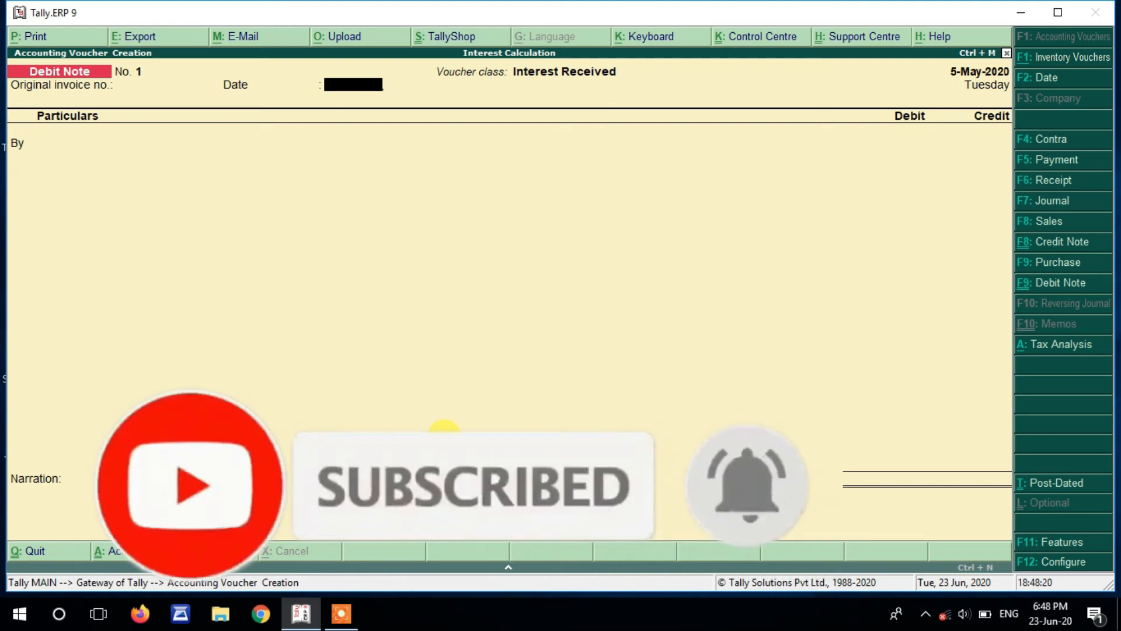
key("Return")
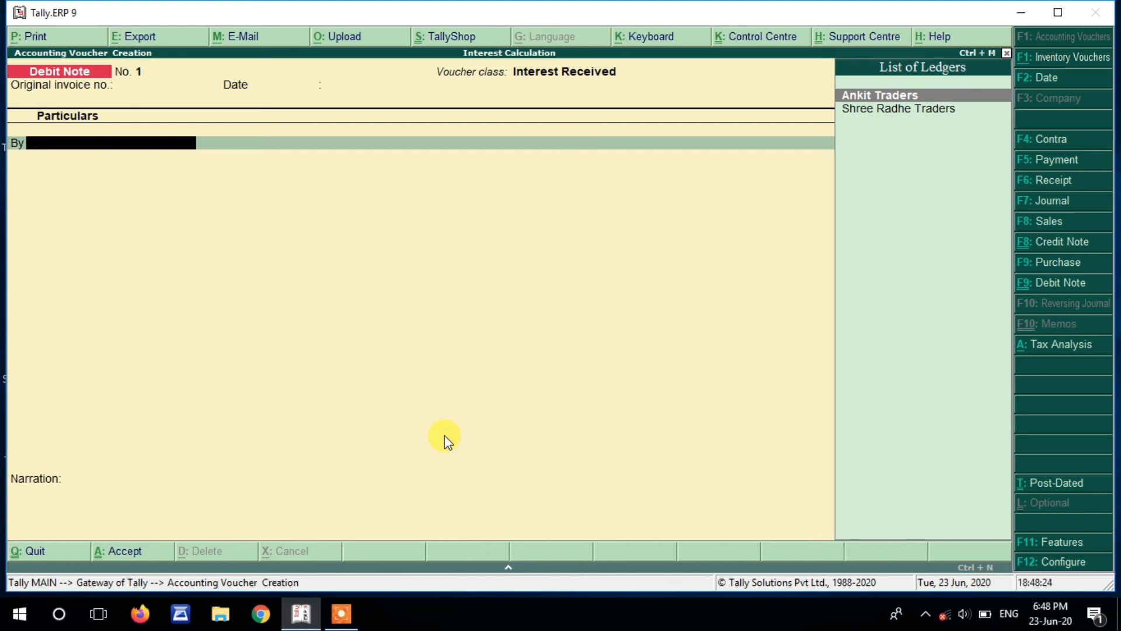
key("Down")
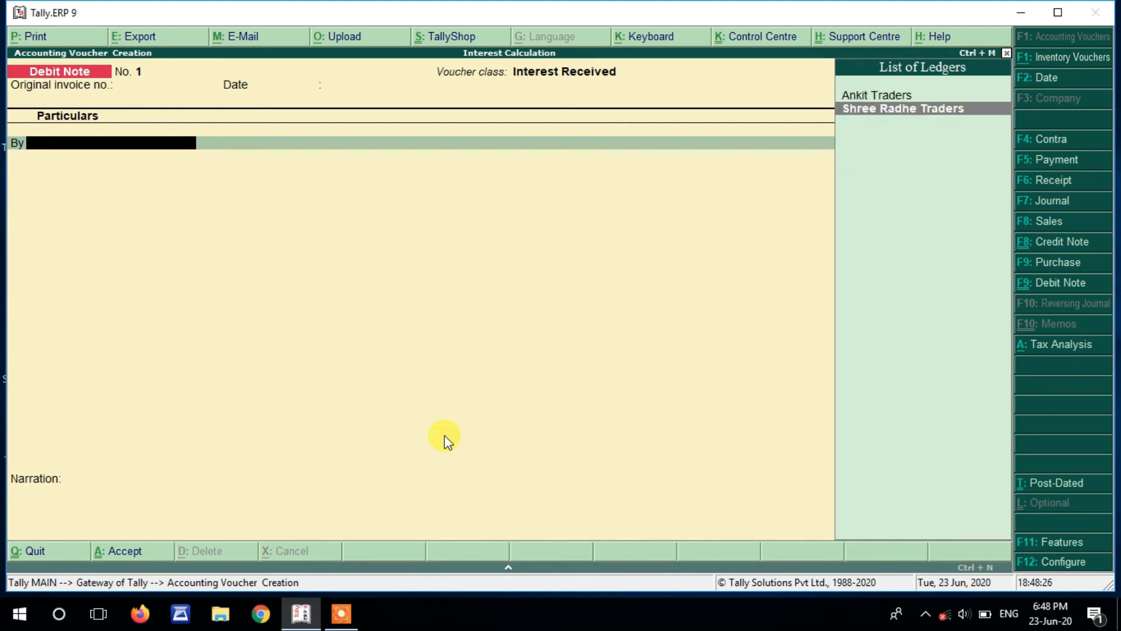
key("Return")
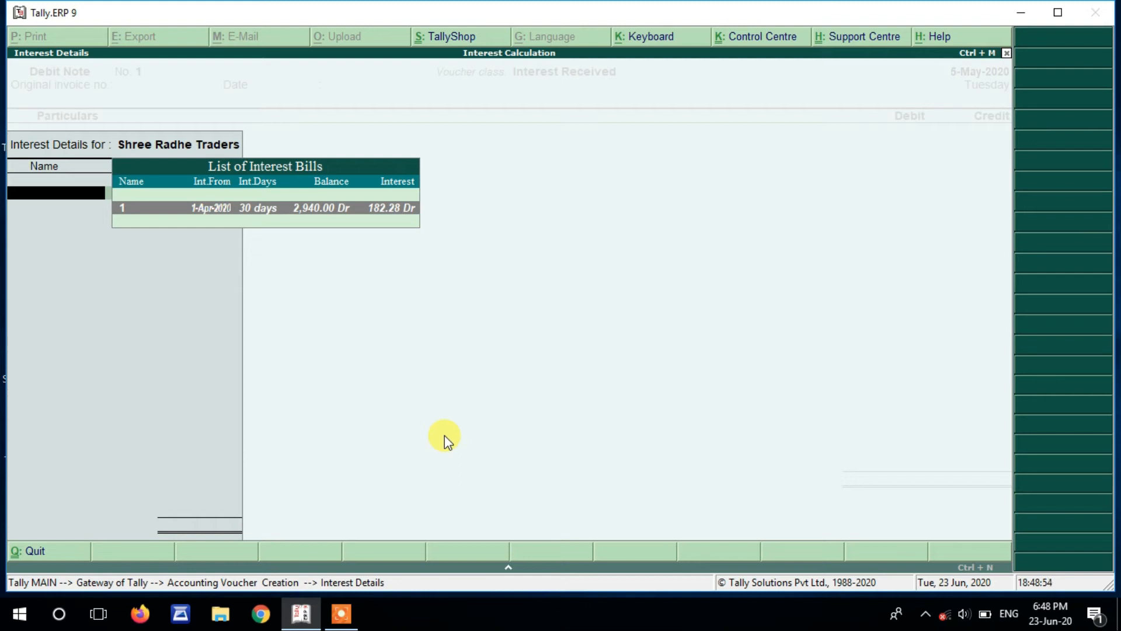
key("Return")
key("Return")
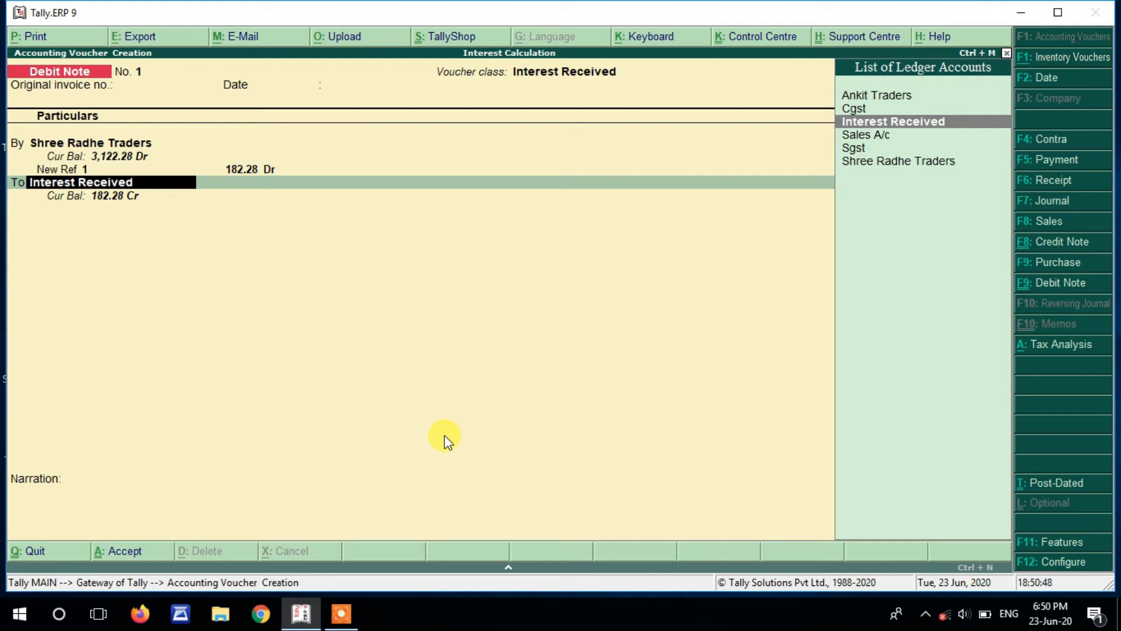
Step: Set GST to Not Applicable on the Interest Received ledger, save the ledger and save the debit note
key("ctrl+Return")
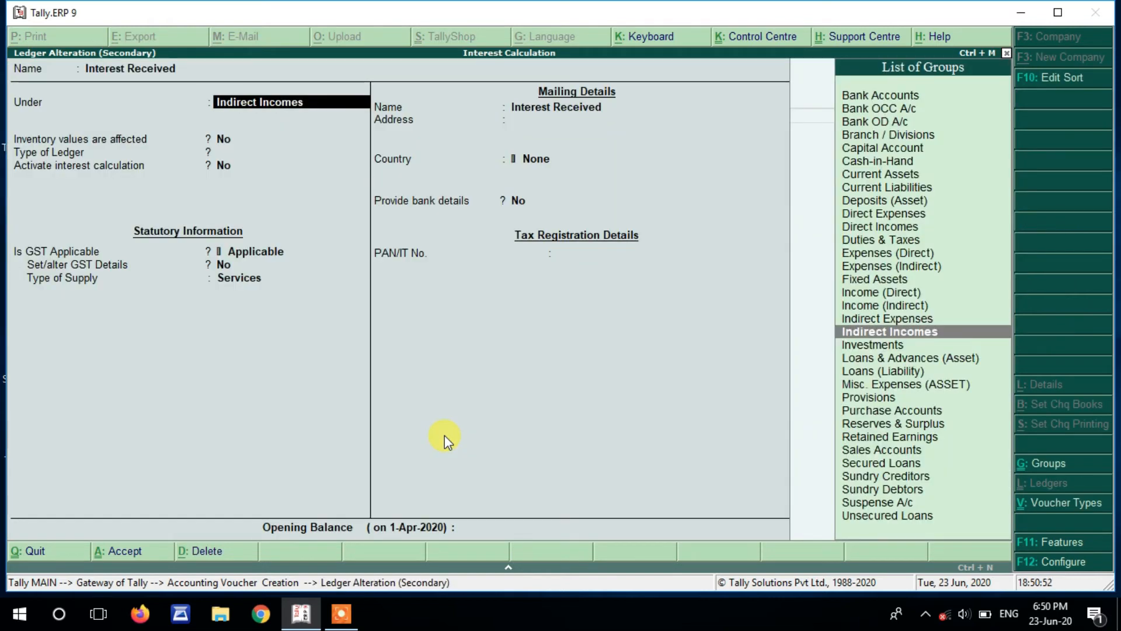
key("Return")
key("Return")
key("Return")
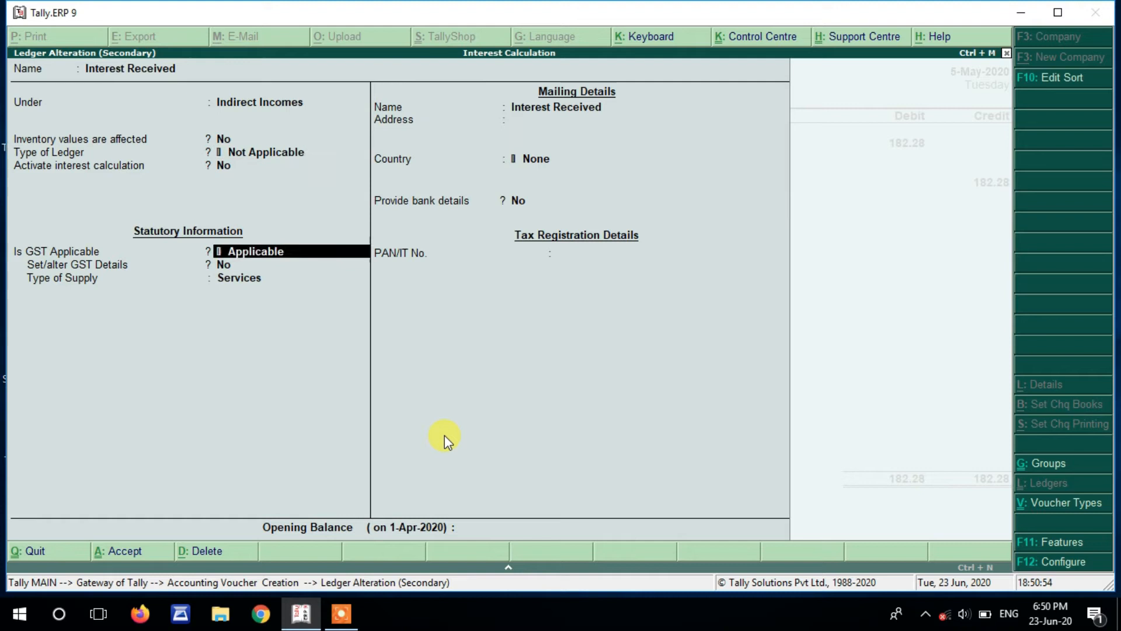
type("N")
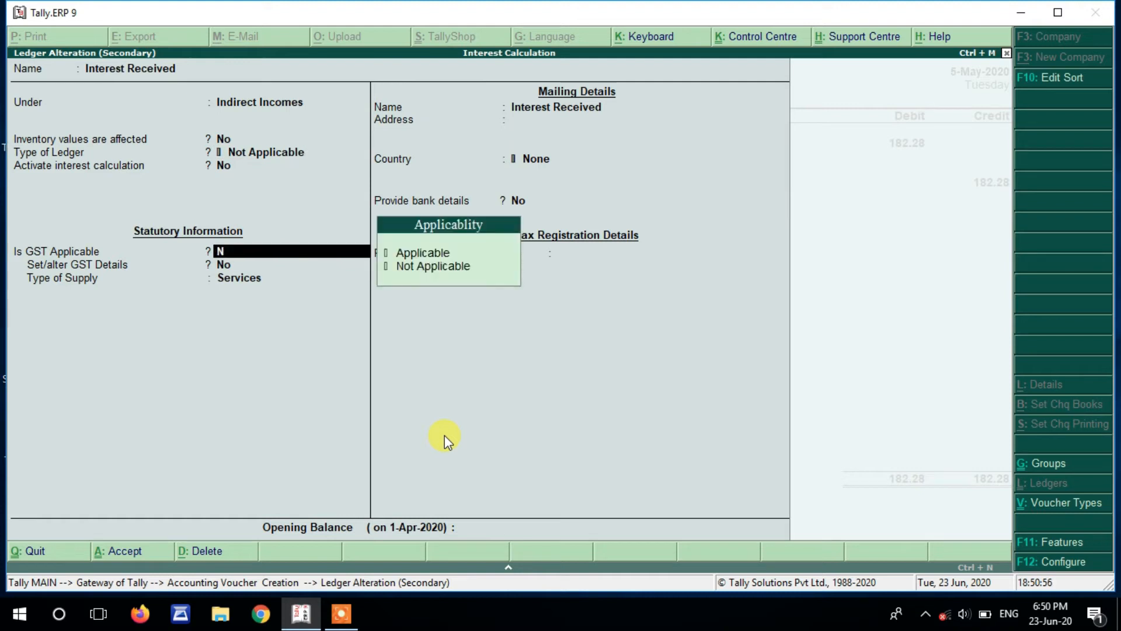
key("Return")
key("Return")
key("Return")
key("Return")
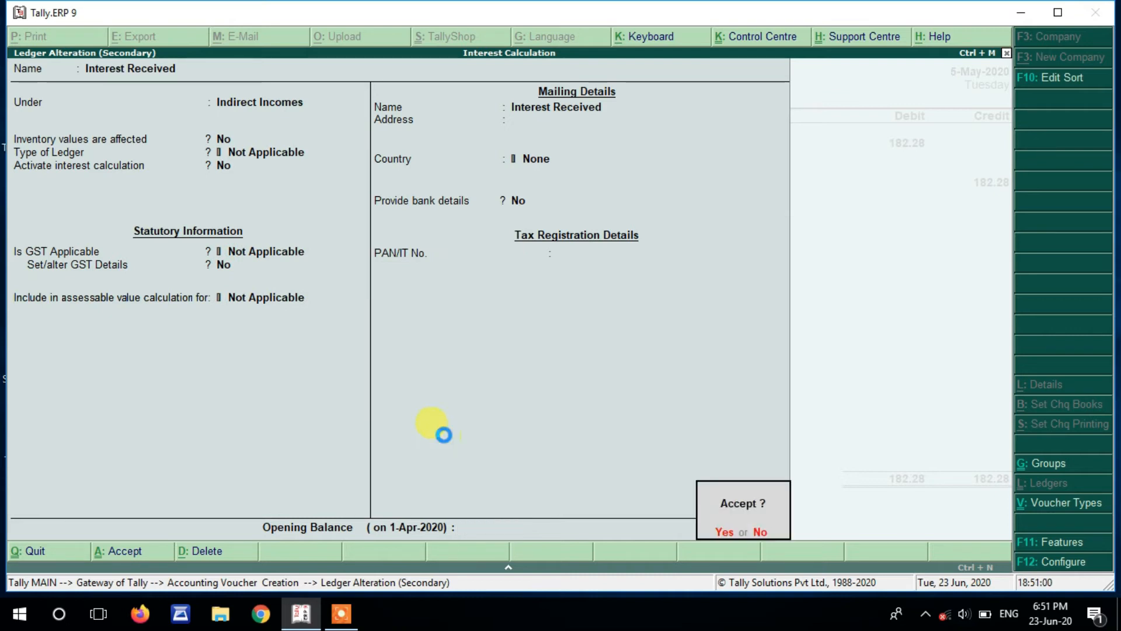
key("y")
key("Return")
key("Return")
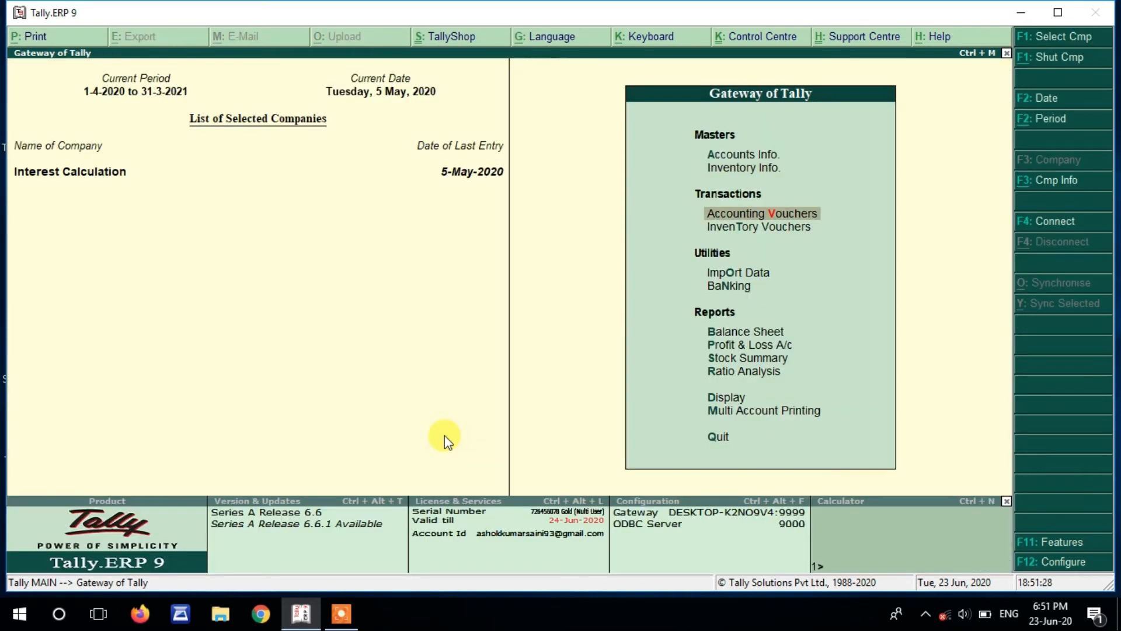
Step: Open the ledger outstandings statement for Shree Radhe Traders
key("Down")
key("d")
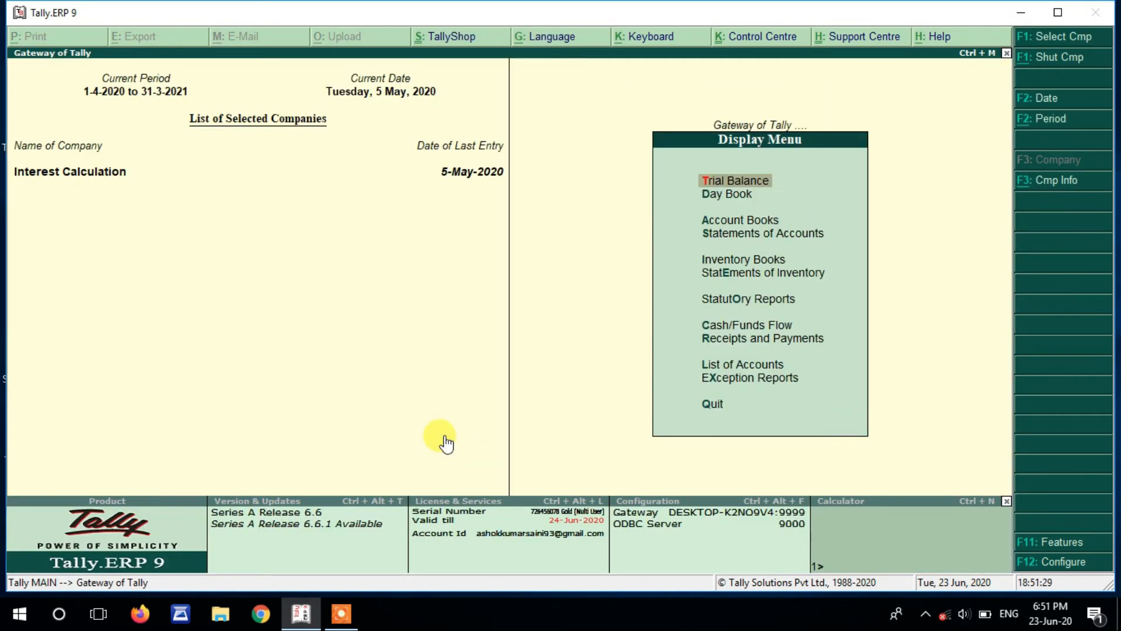
key("Down")
key("Down")
key("Down")
key("Return")
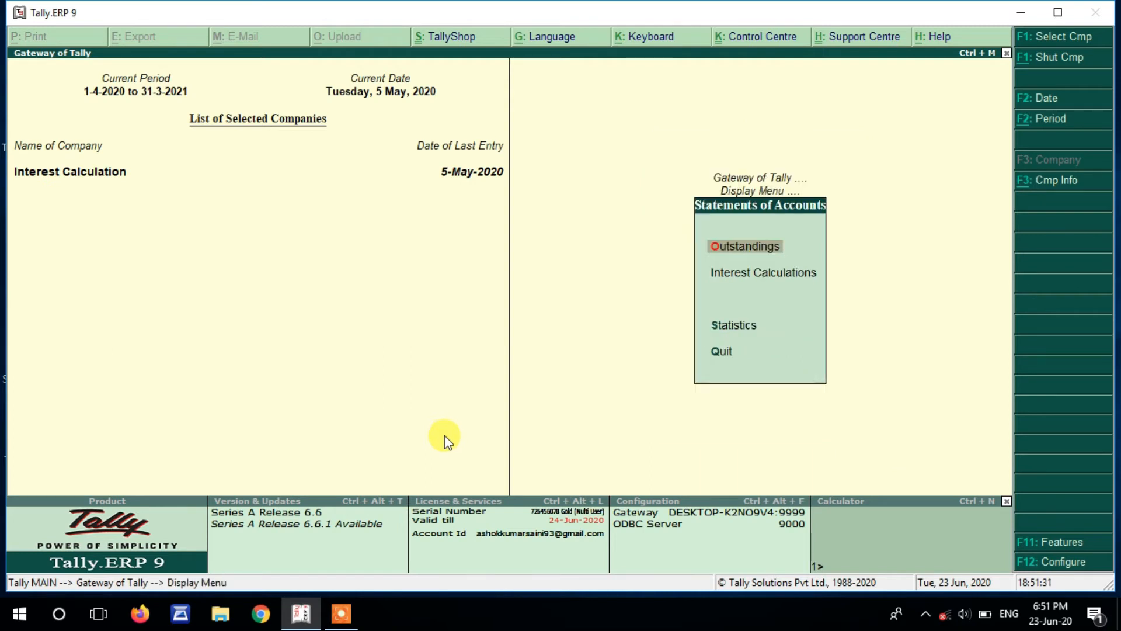
key("Return")
key("Down")
key("Down")
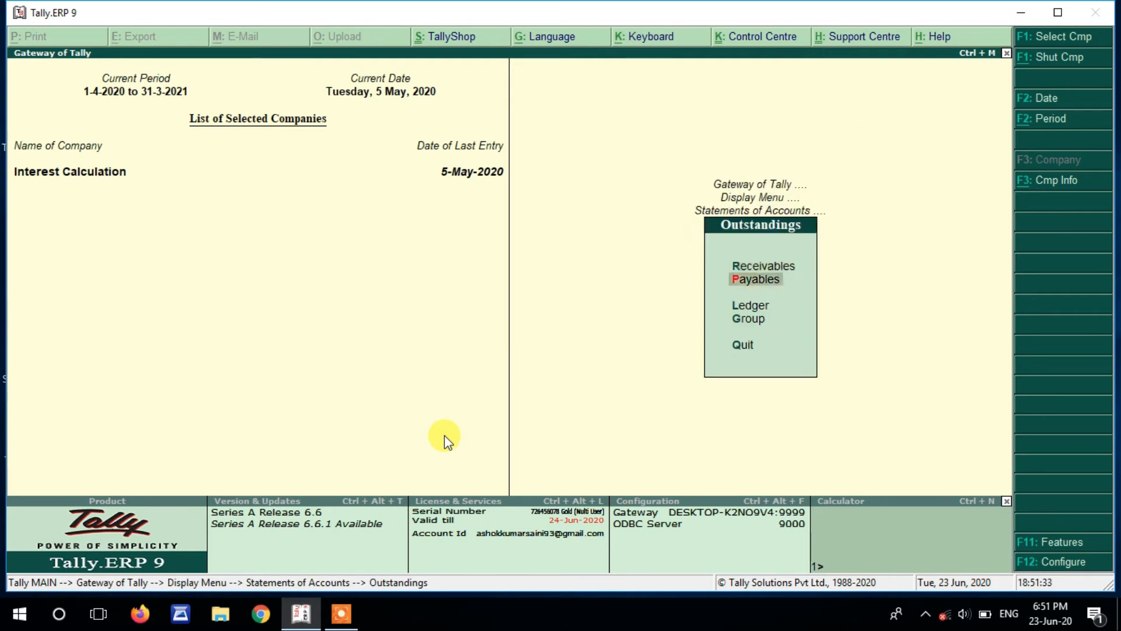
key("Return")
key("Down")
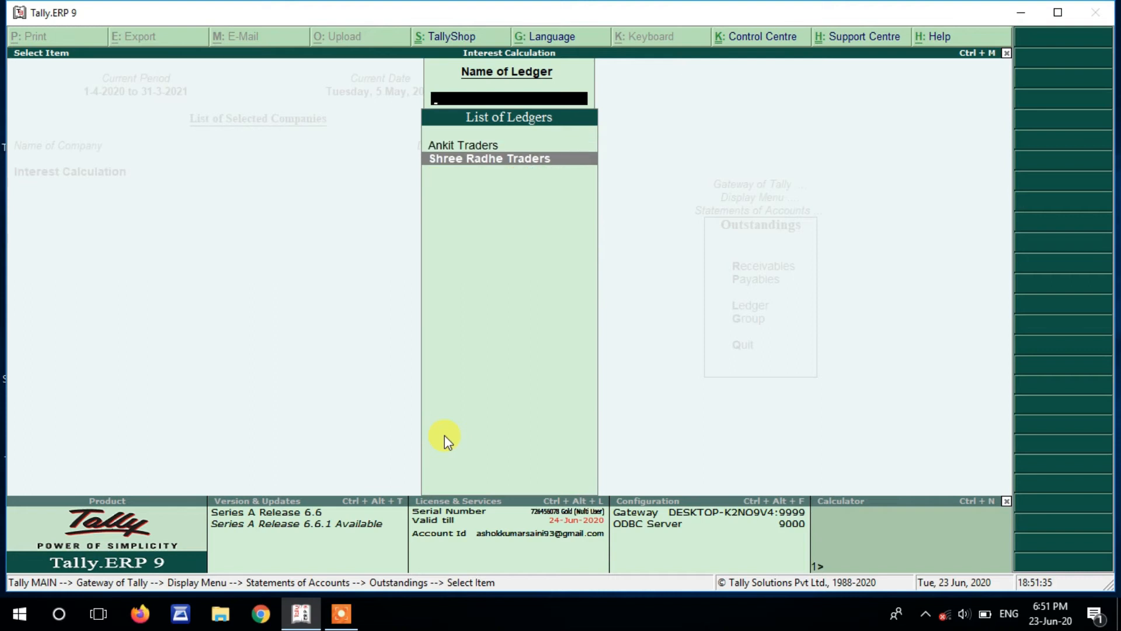
key("Return")
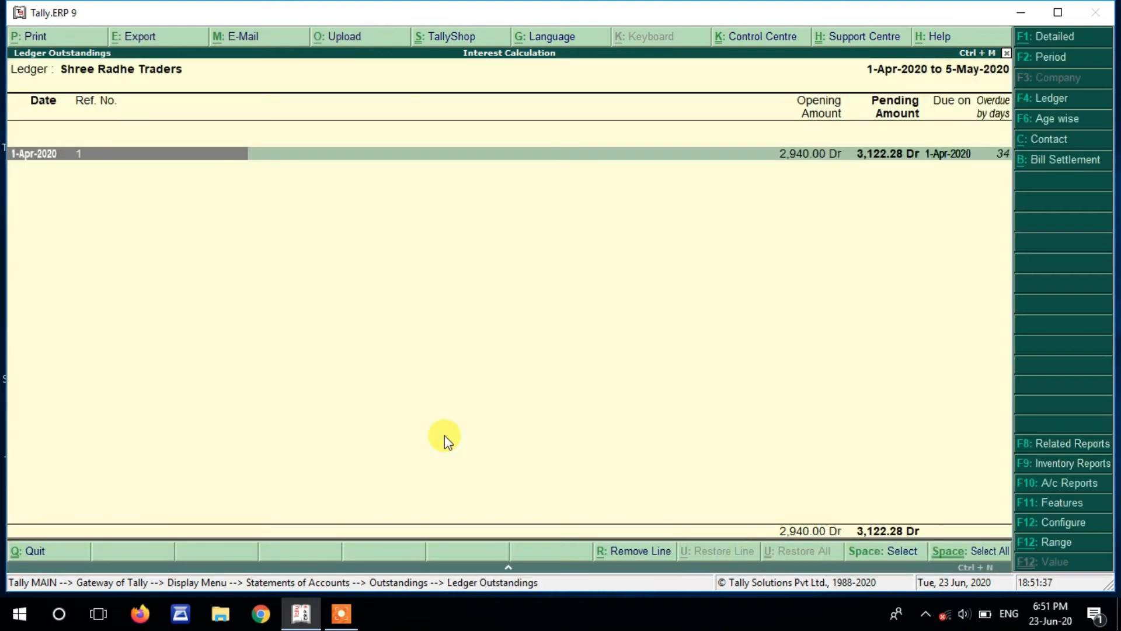
Step: Examine the detailed entries behind Shree Radhe Traders' outstanding bill and return to Statements of Accounts
key("alt+F1")
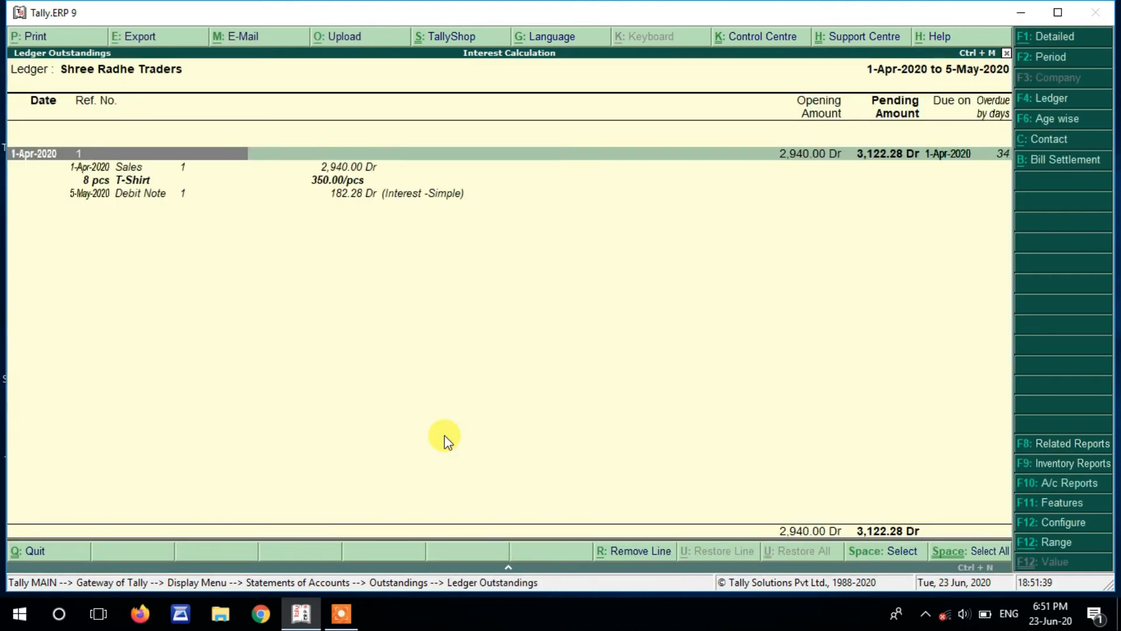
key("Down")
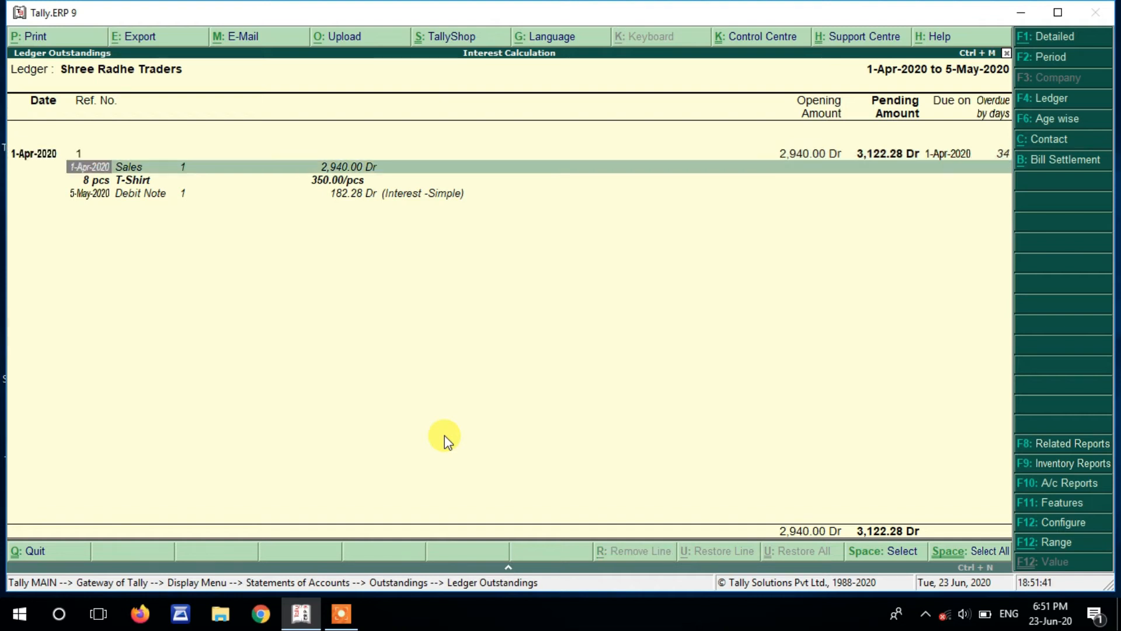
key("Down")
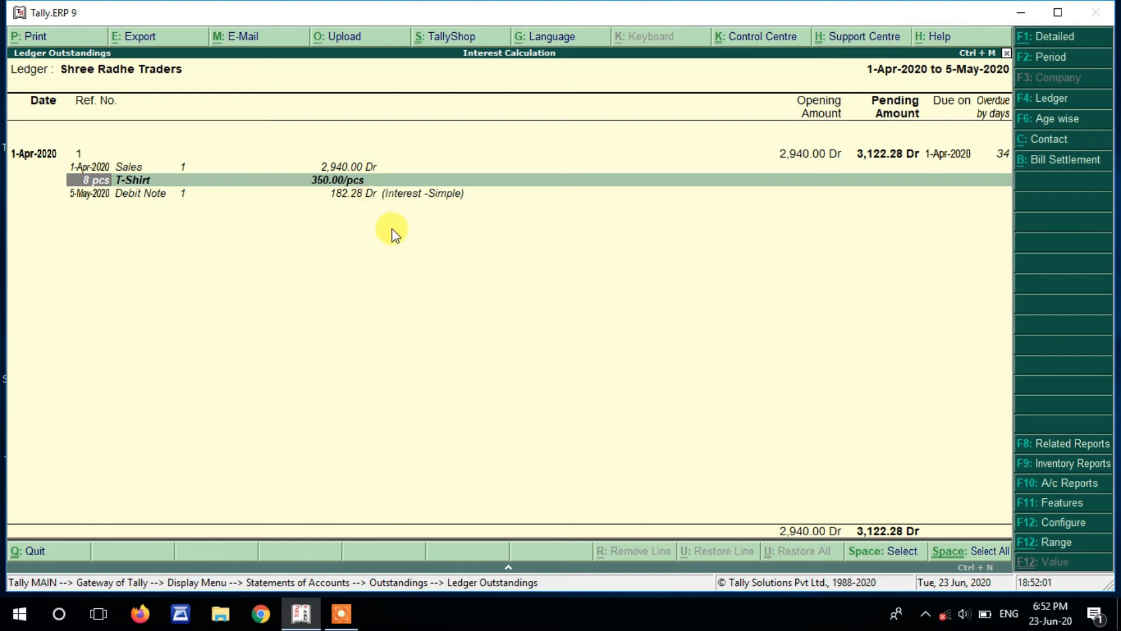
key("Escape")
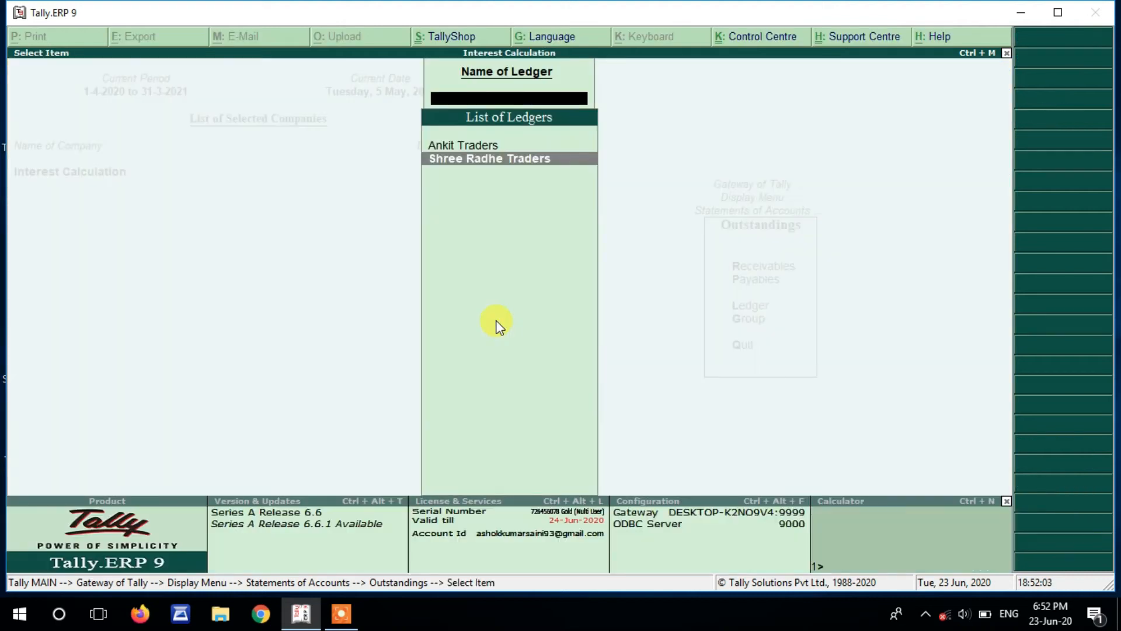
key("Escape")
key("Escape")
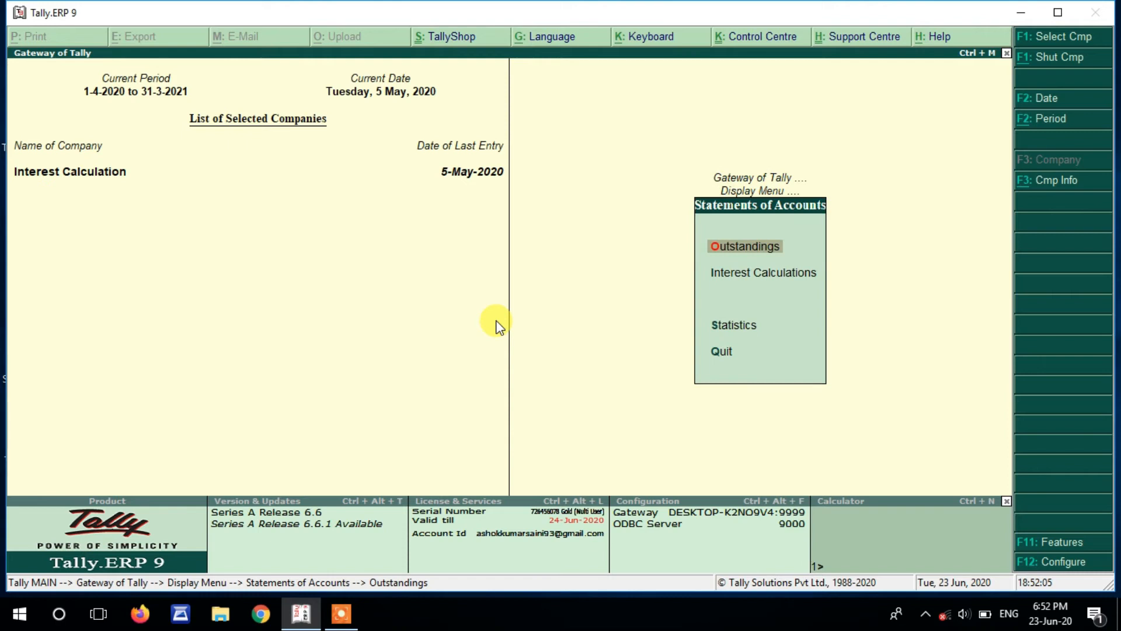
Step: Check the ledger interest calculation report for Shree Radhe Traders and return to the Gateway of Tally
key("Down")
key("Return")
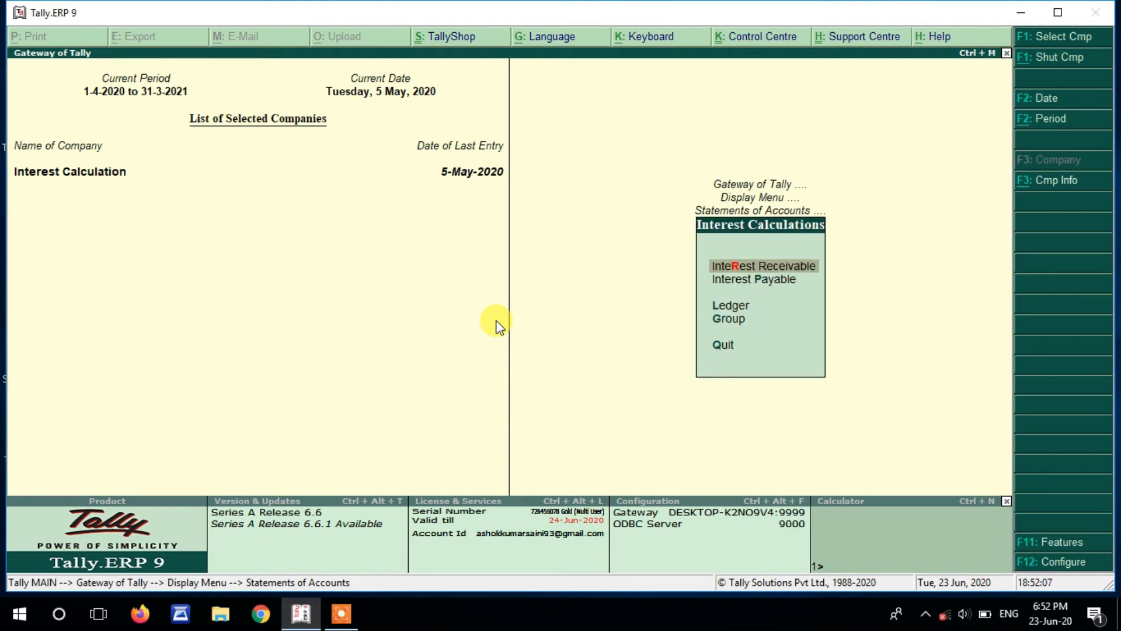
key("Down")
key("Down")
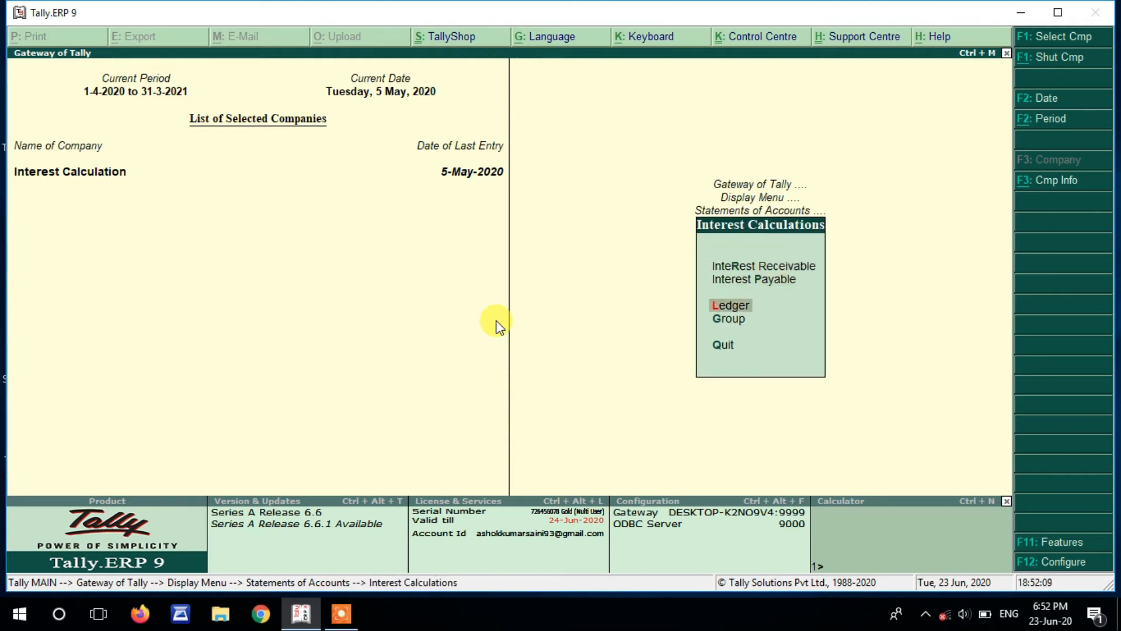
key("Return")
key("Down")
key("Return")
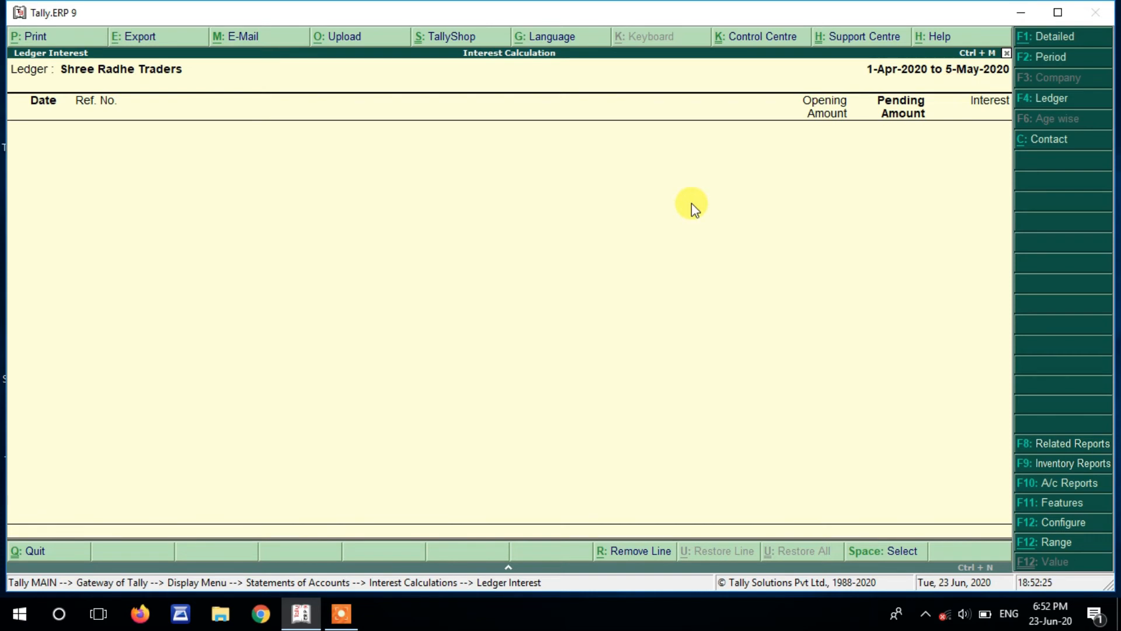
key("Escape")
key("Escape")
key("Escape")
key("Escape")
key("Escape")
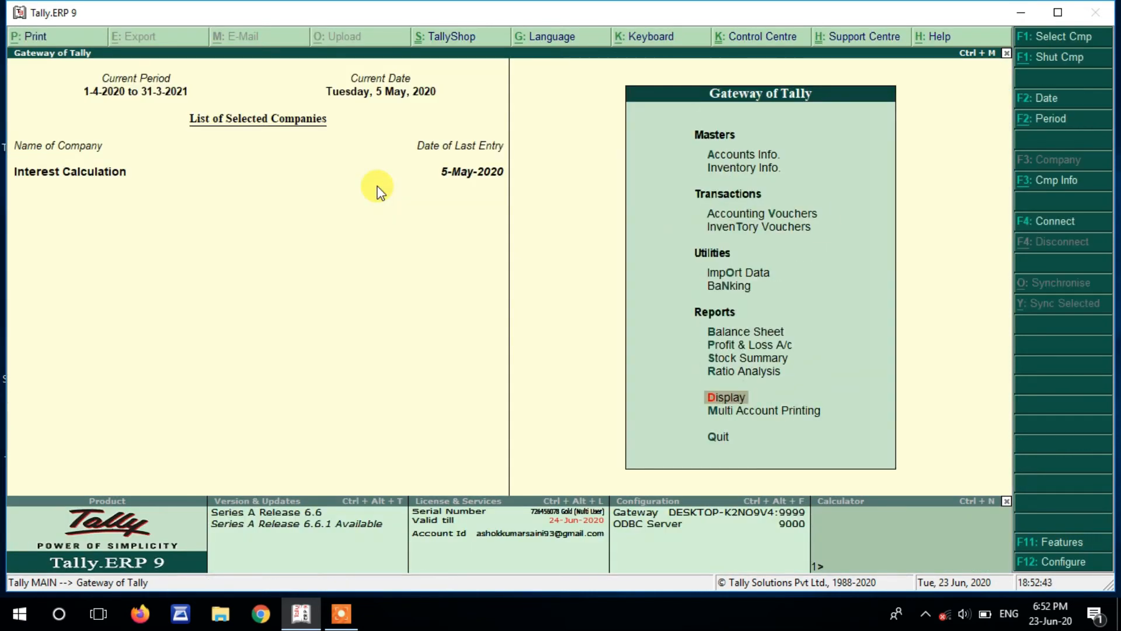
Step: Examine the Indirect Incomes breakdown in the Profit & Loss account and return to the Gateway of Tally
key("p")
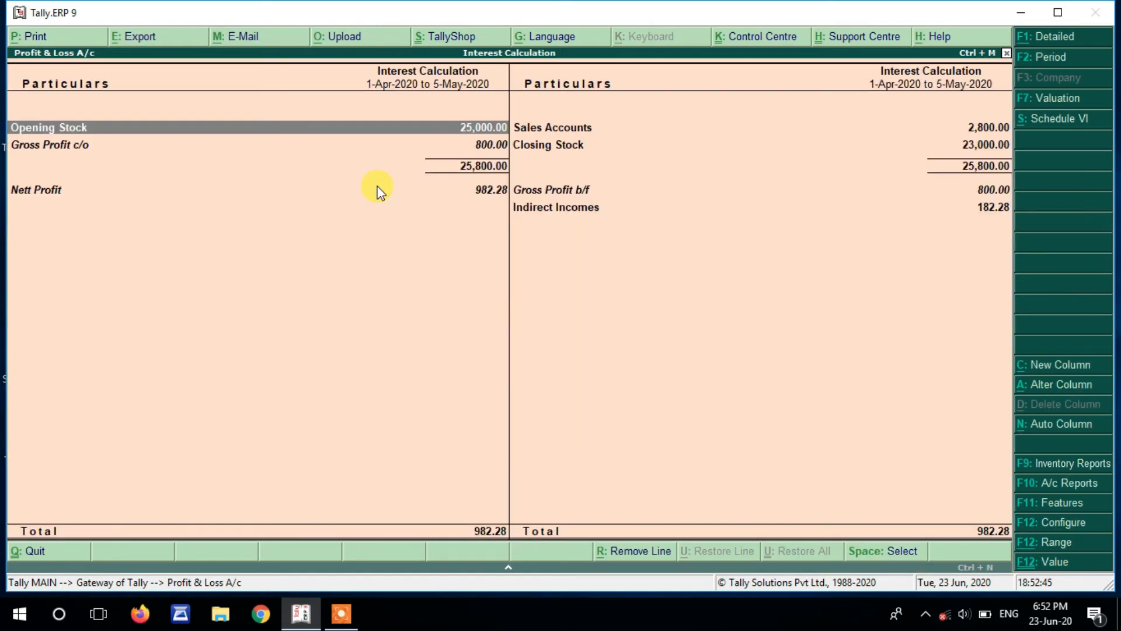
key("Right")
key("Down")
key("Down")
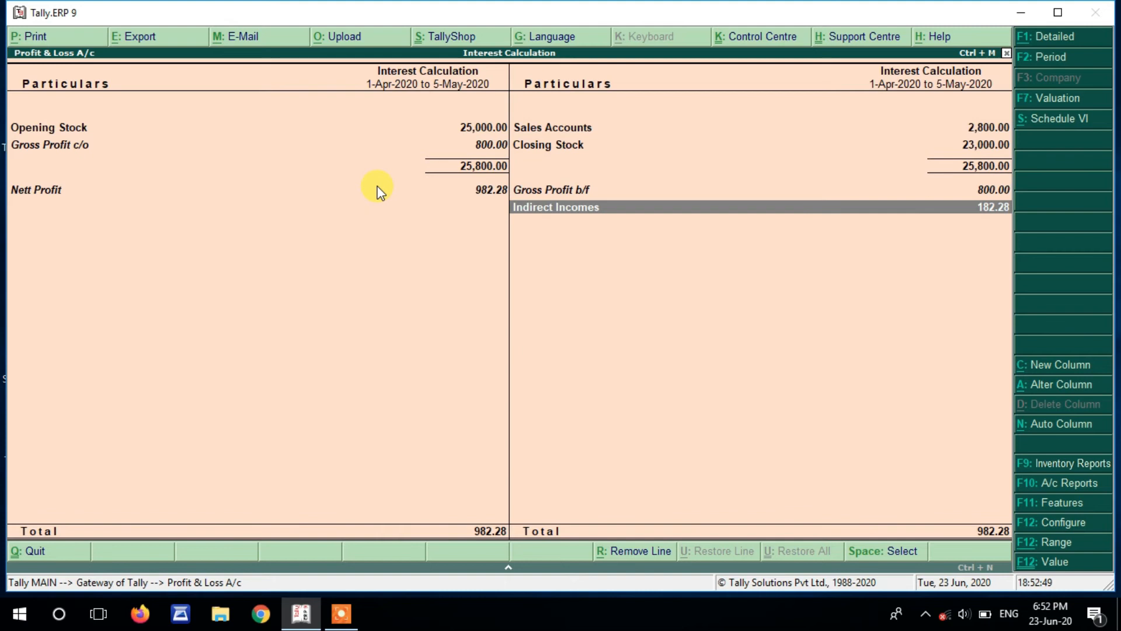
key("Return")
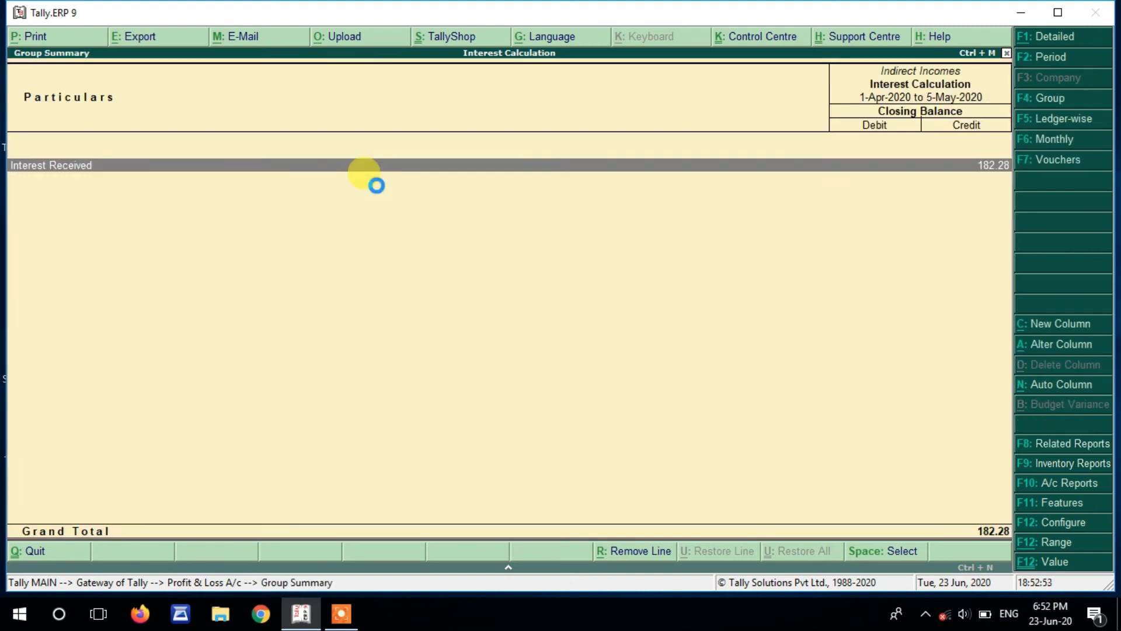
key("Escape")
key("Escape")
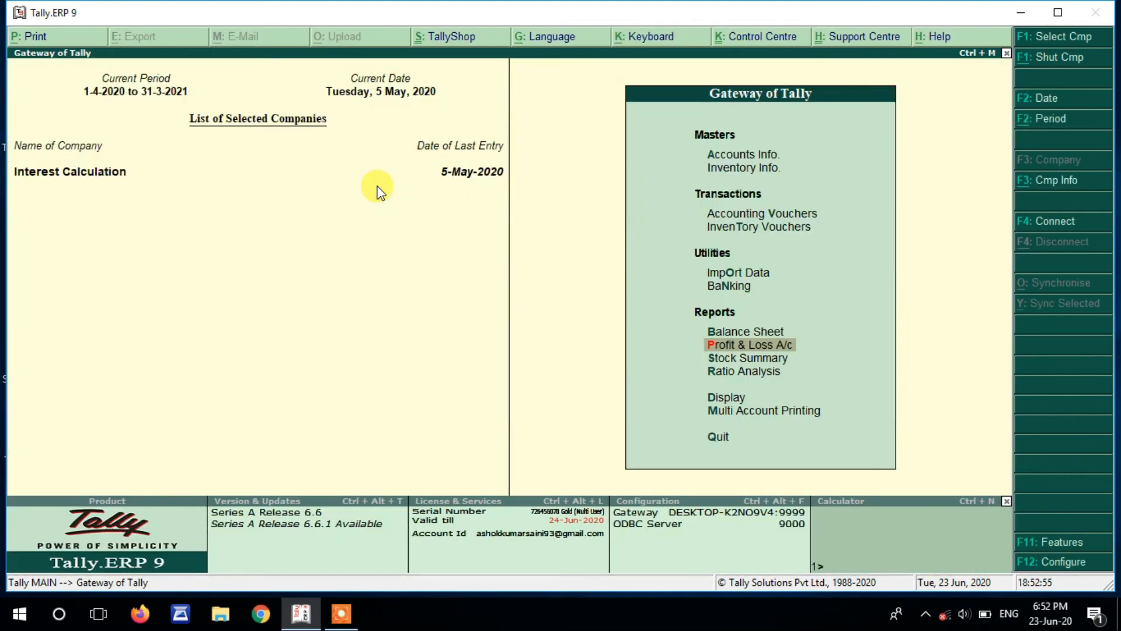
Step: Drill down the Balance Sheet from Current Assets through Sundry Debtors to Shree Radhe Traders' monthly summary, and leave the reports
key("b")
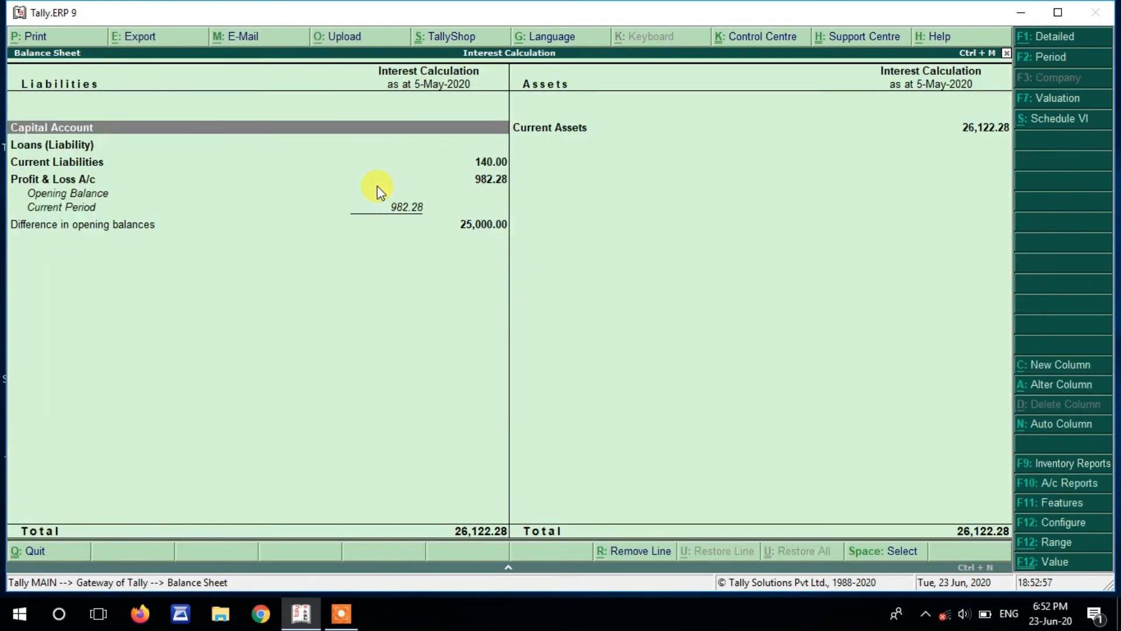
key("Right")
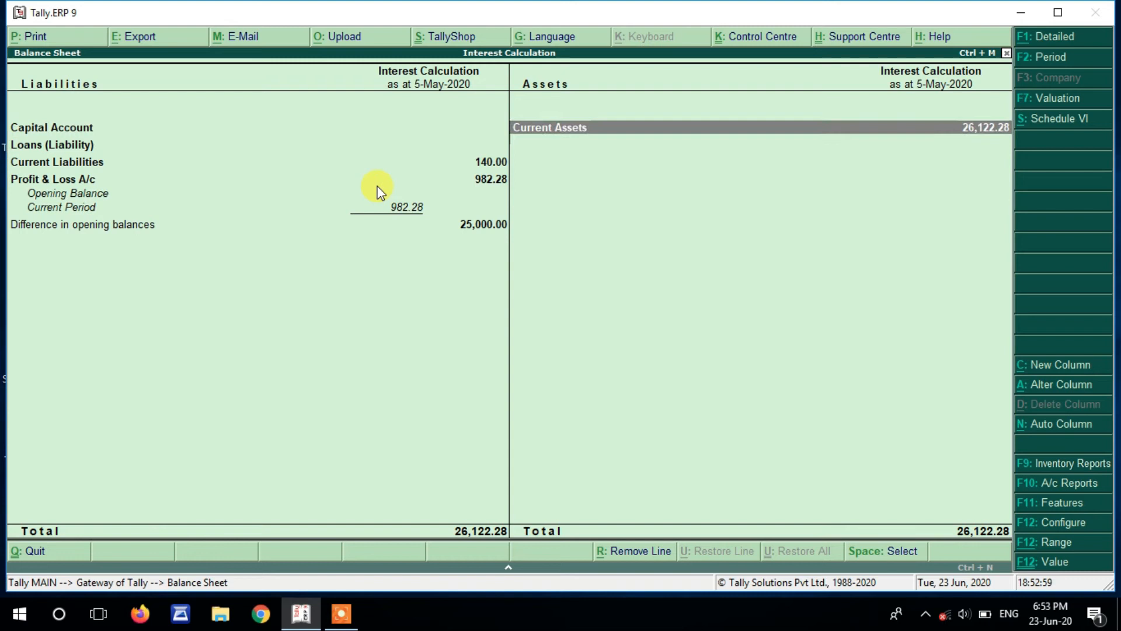
key("Return")
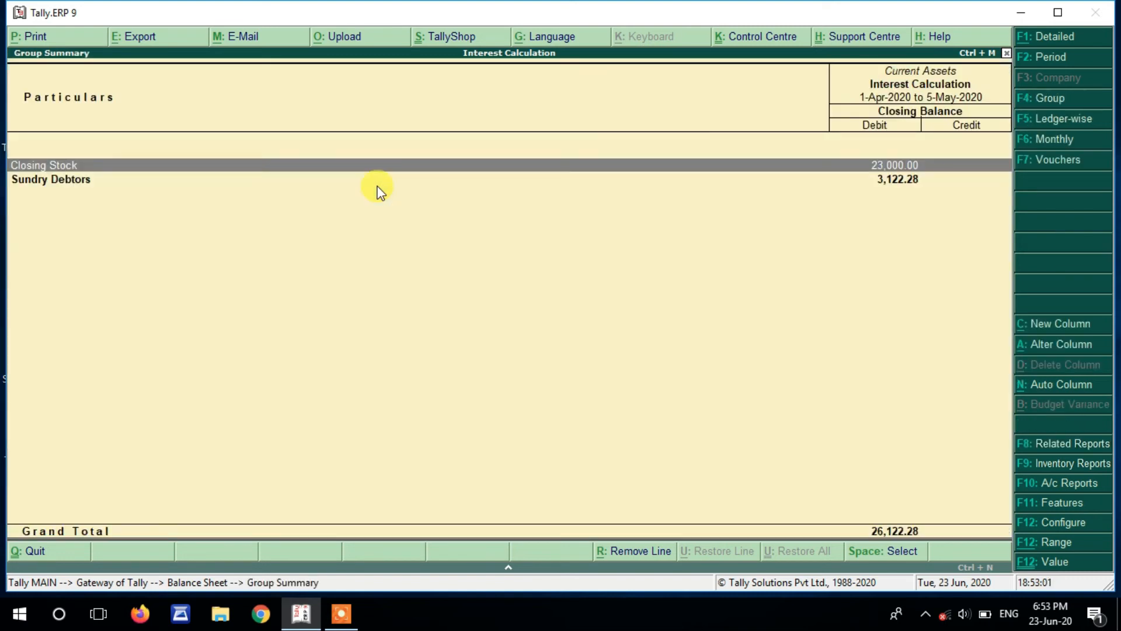
key("Down")
key("Return")
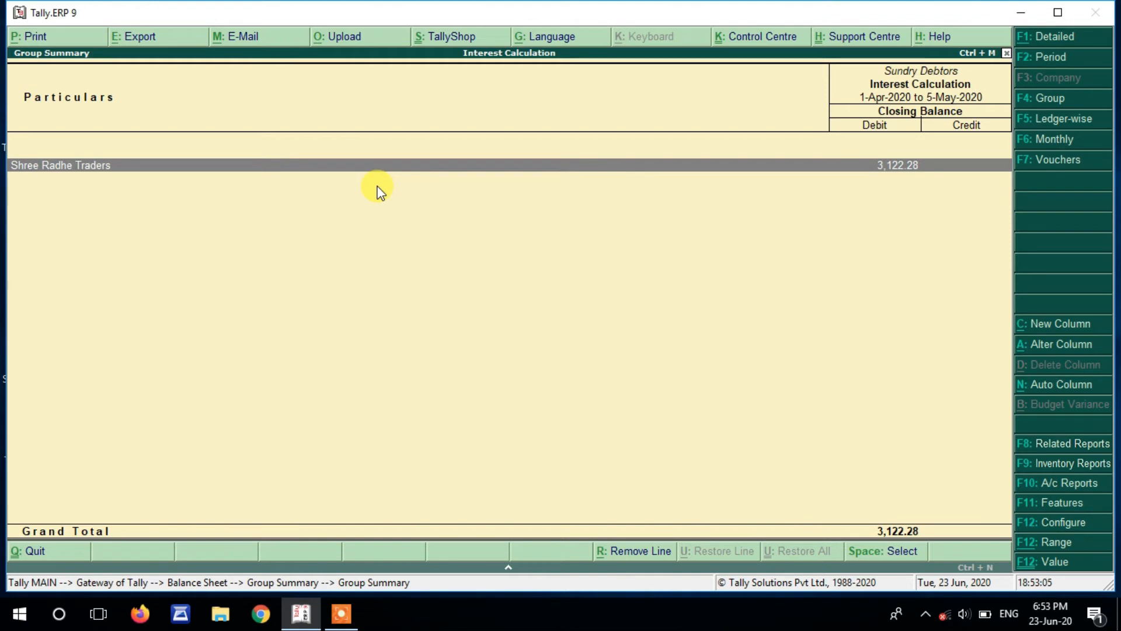
key("Return")
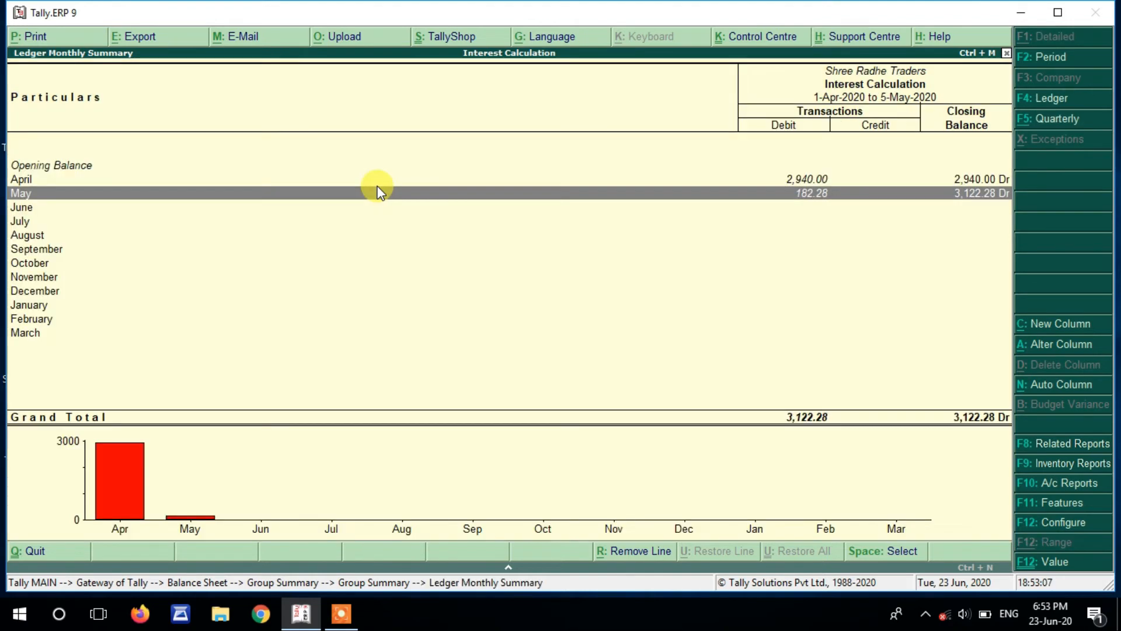
key("Escape")
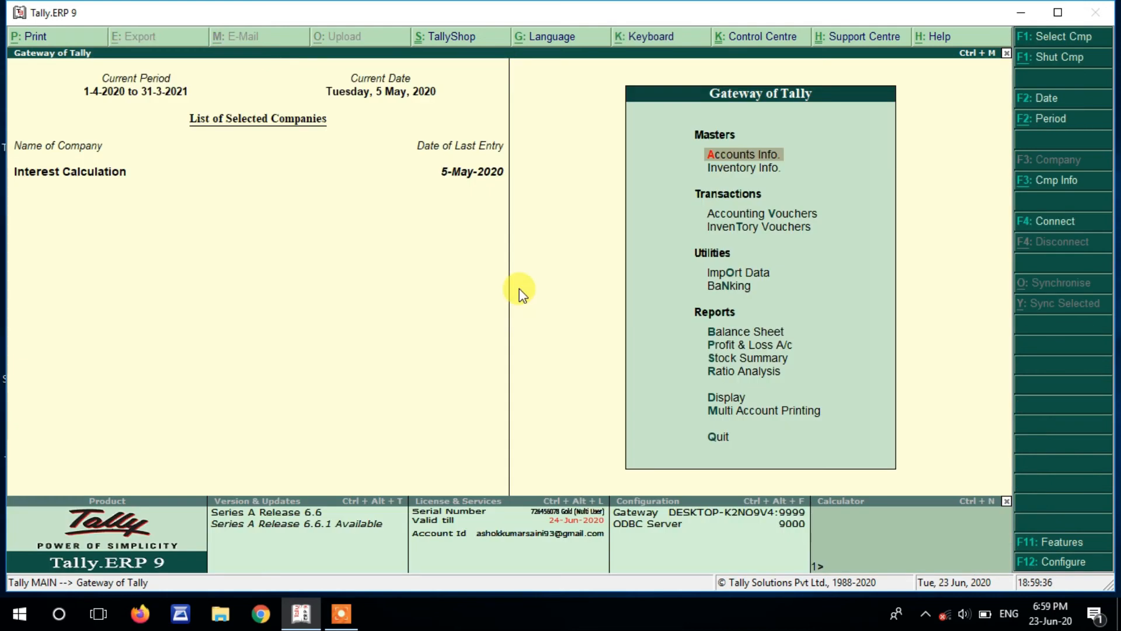
Step: Start a Receipt voucher and date it 5-5-2020
key("Down")
key("Down")
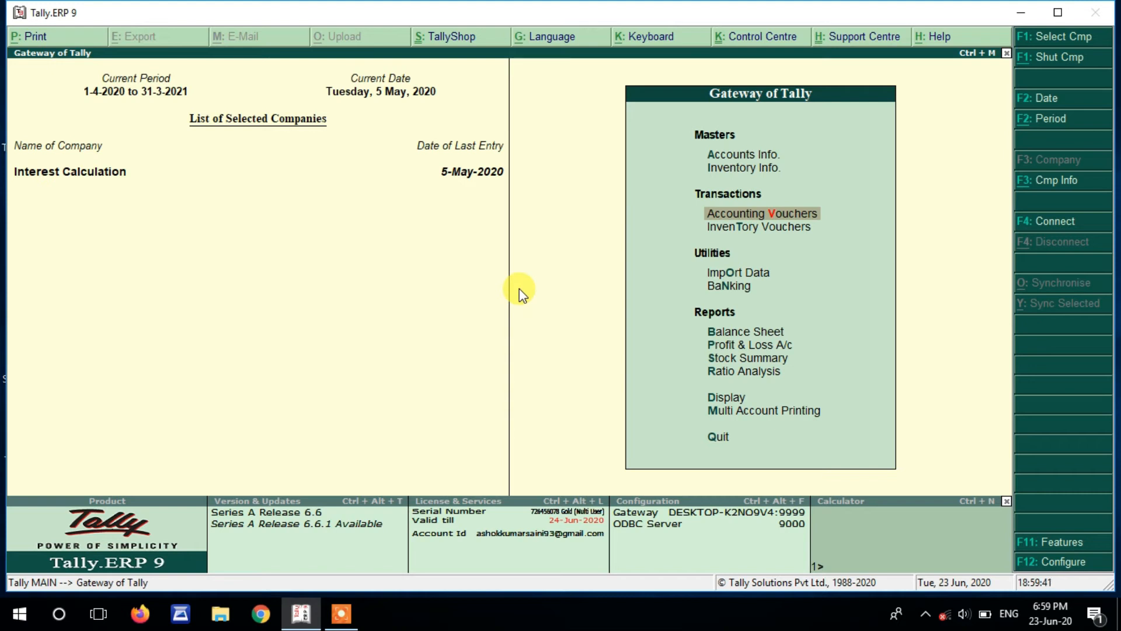
key("Return")
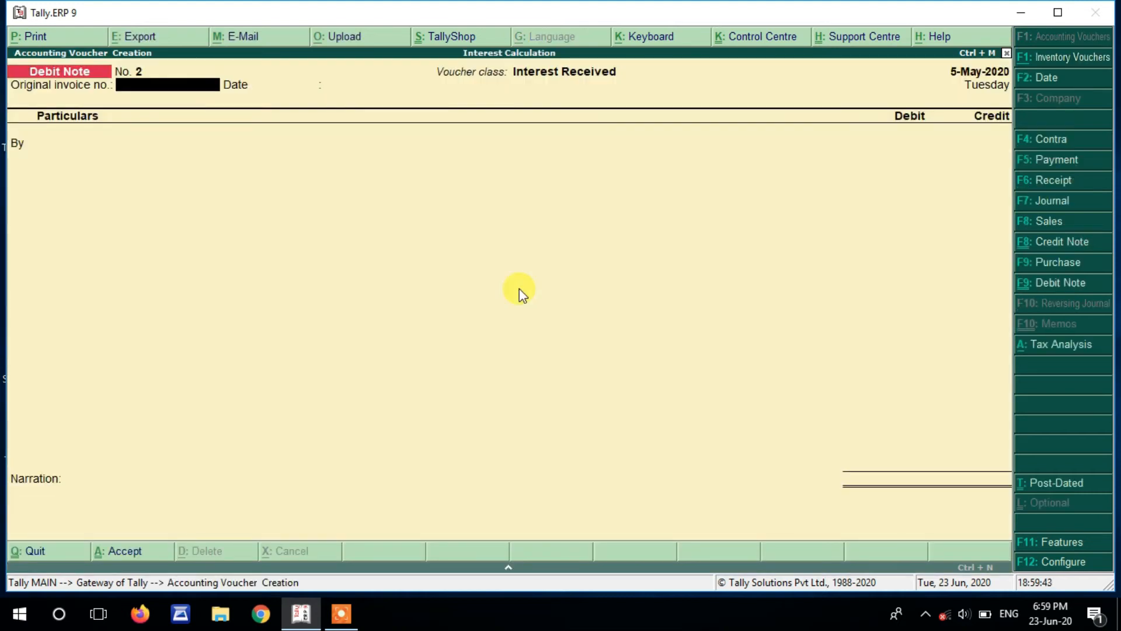
key("F6")
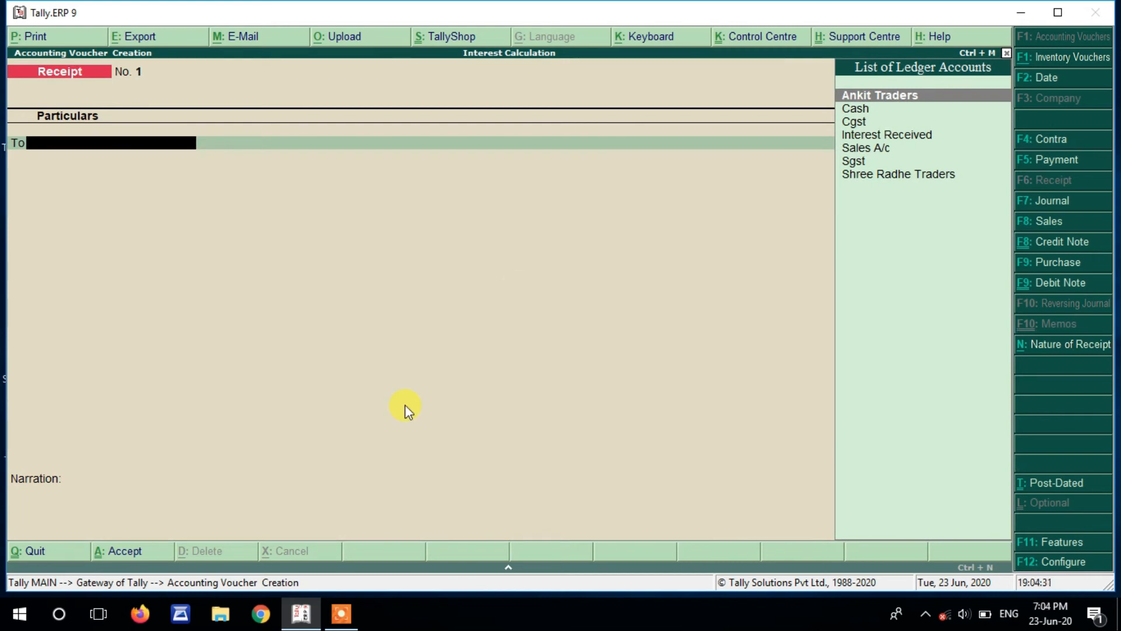
key("F2")
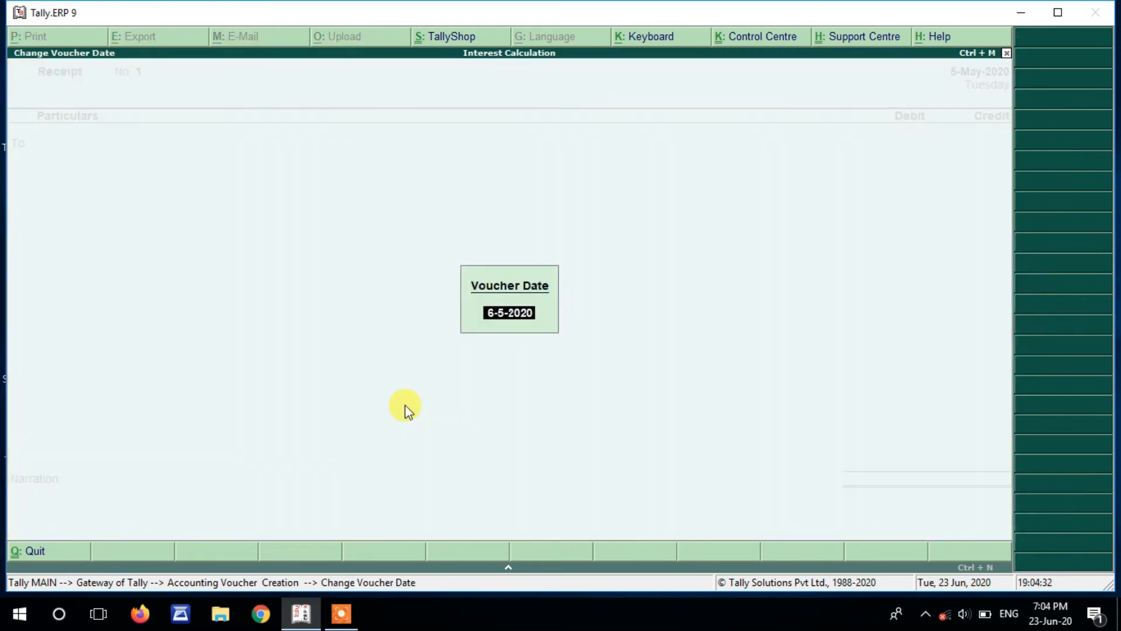
type("5-5")
key("Return")
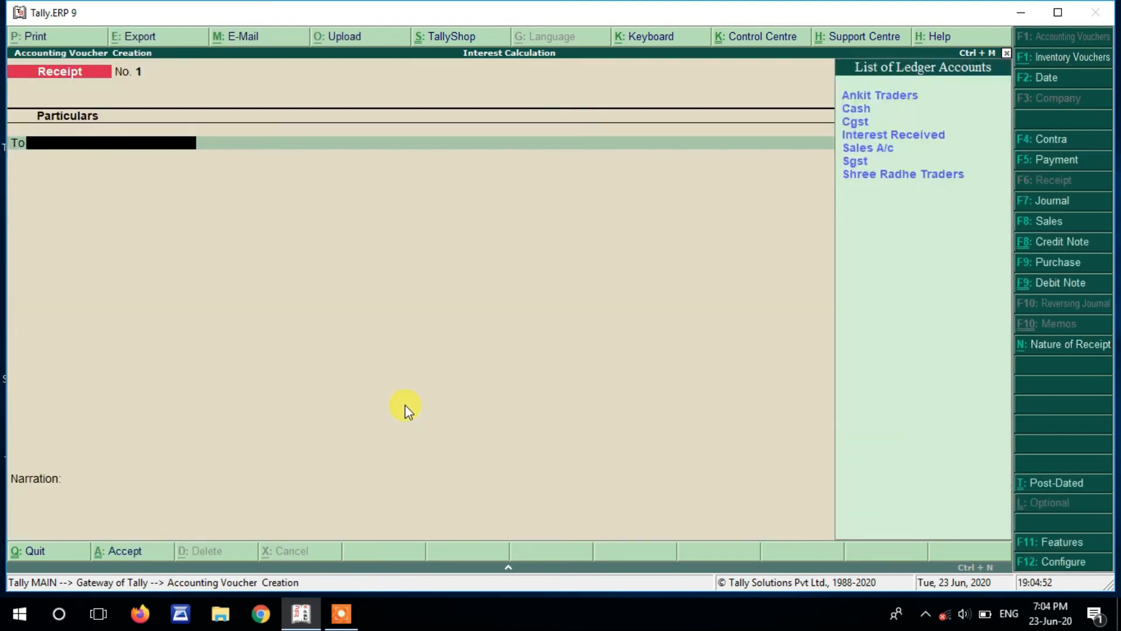
Step: Credit Shree Radhe Traders with 3122.28 in the Receipt voucher
key("Down")
key("Down")
key("Down")
key("Down")
key("Down")
key("Down")
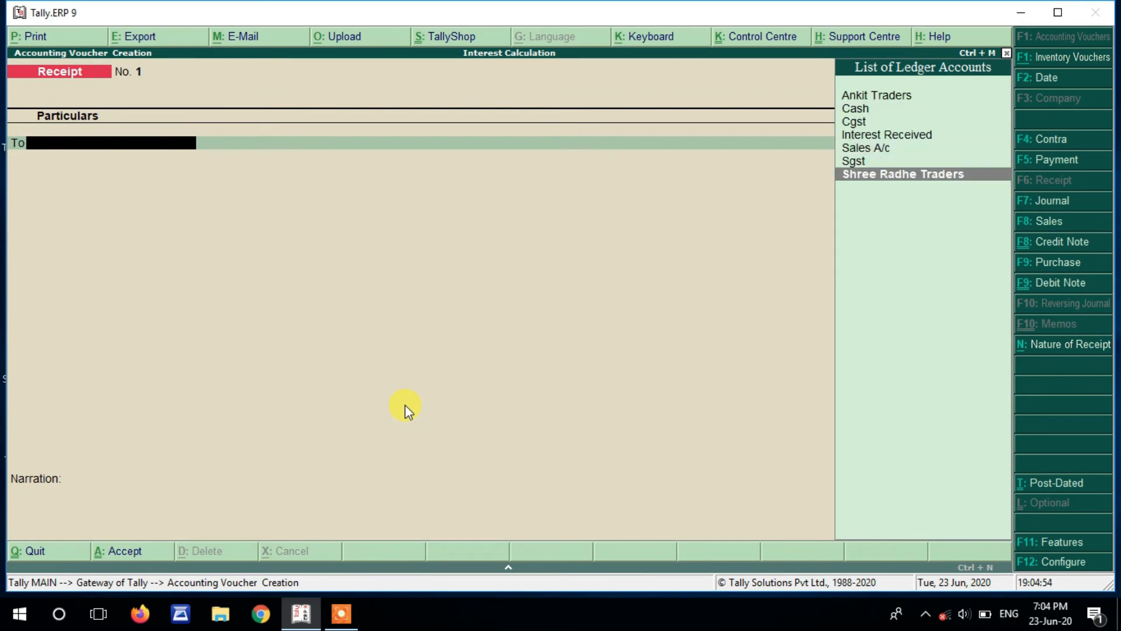
key("Return")
type("3,122.28")
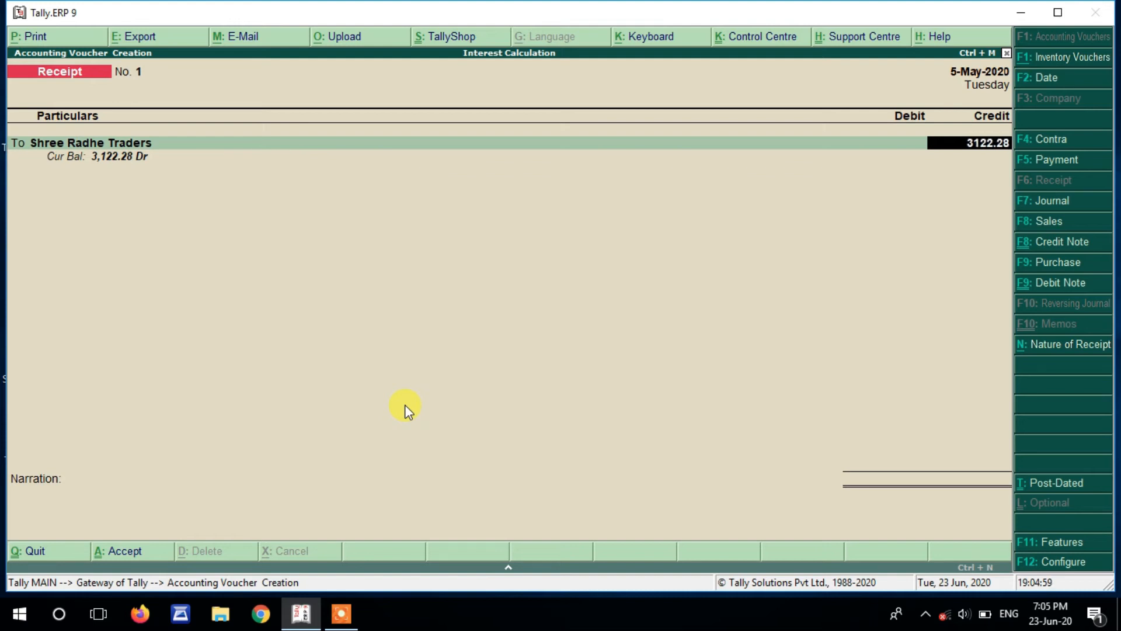
Step: Allocate the receipt bill-wise as Agst Ref to pending bill 1 for 182.28 and bill 101 for 2,940.00
key("Return")
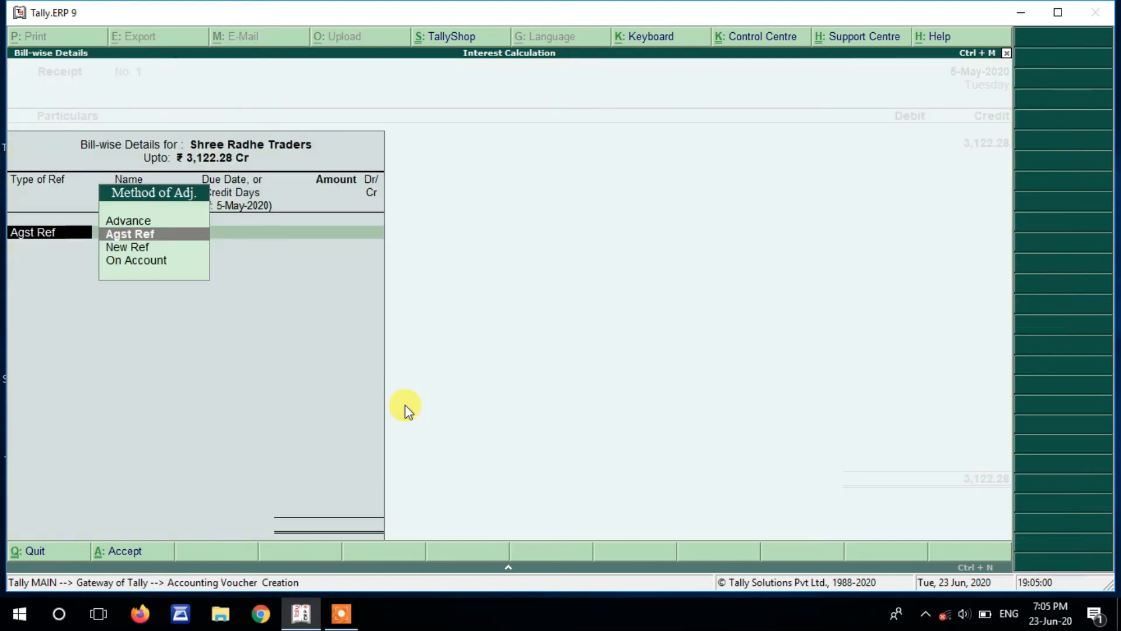
key("Return")
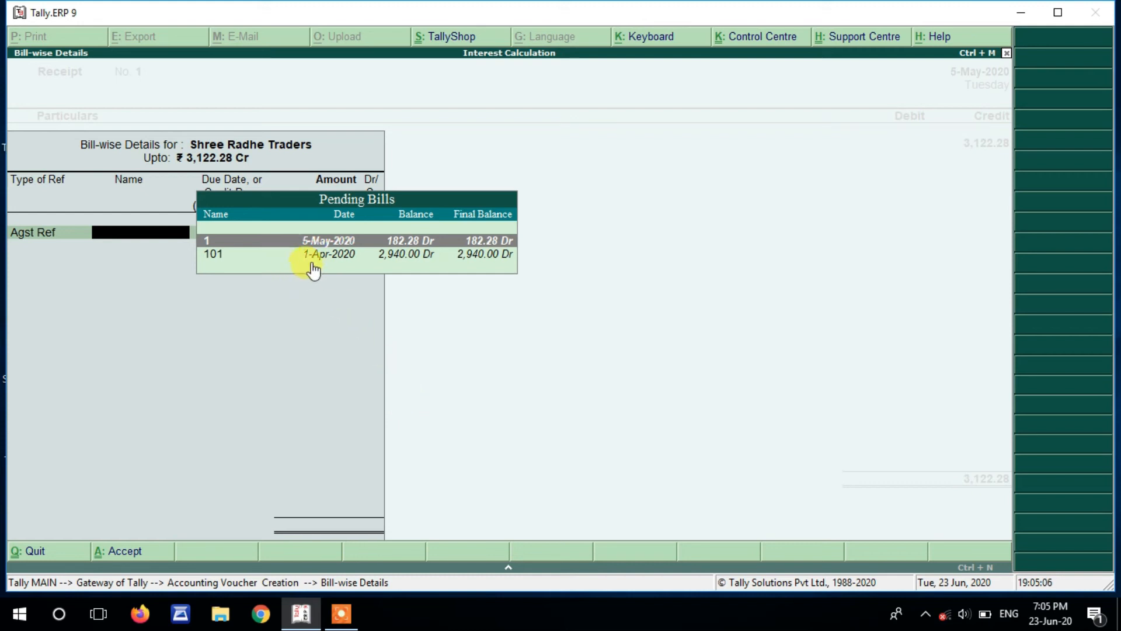
key("Return")
key("Return")
key("Return")
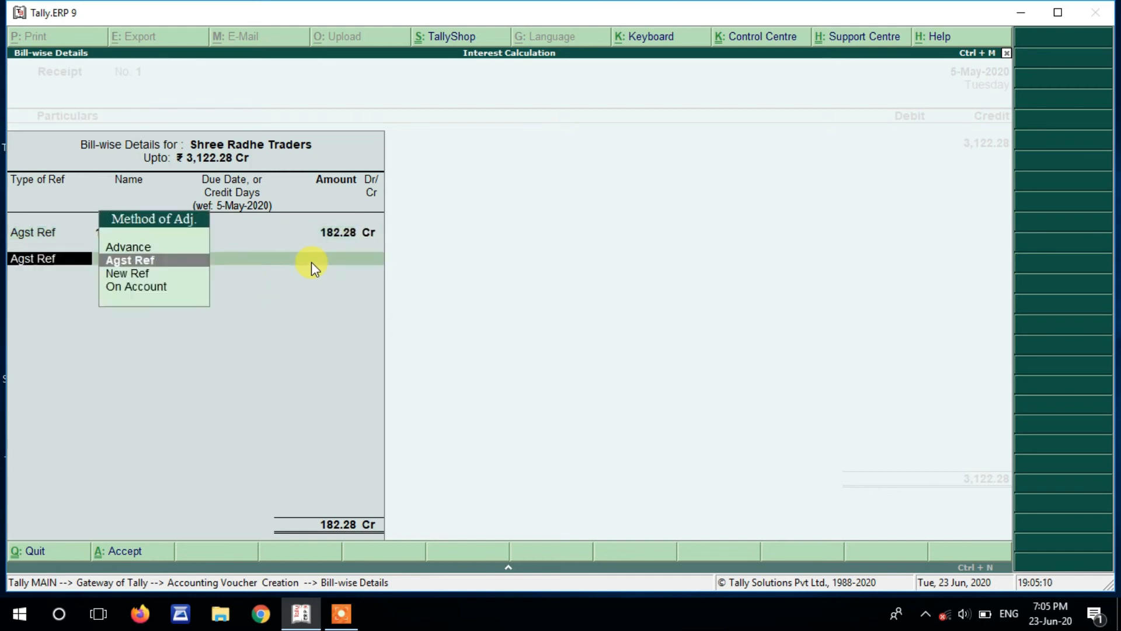
key("Return")
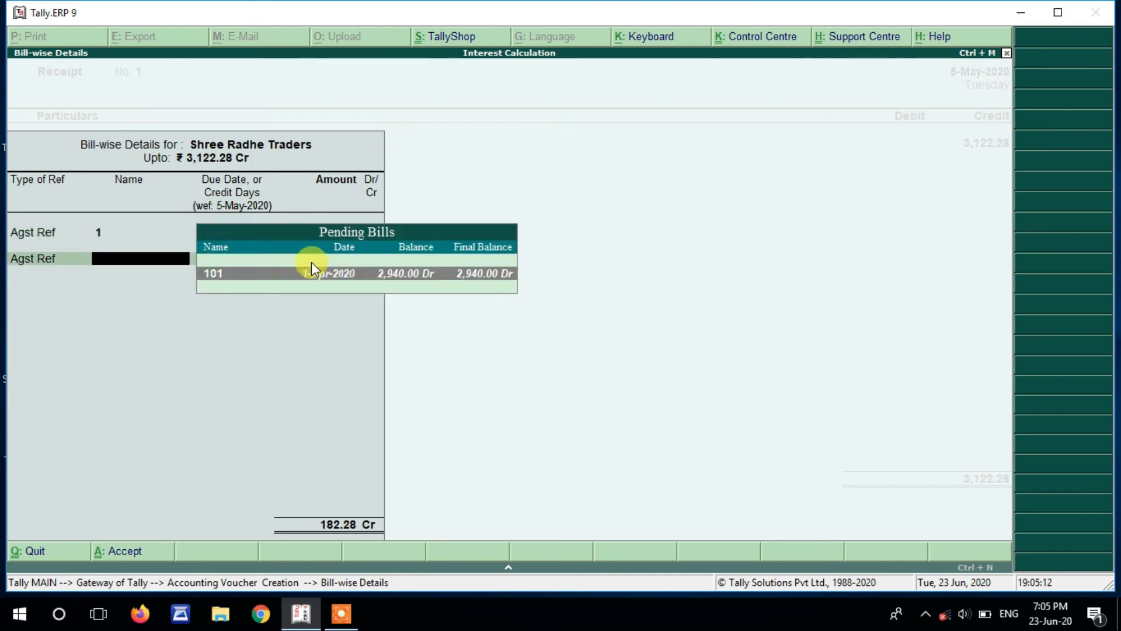
key("Return")
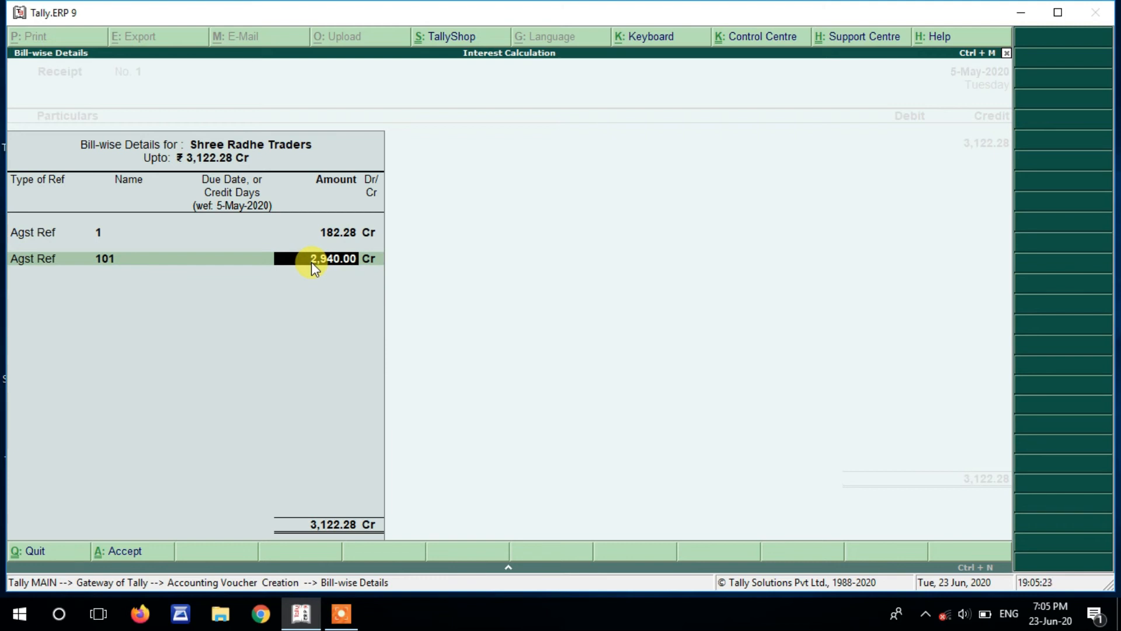
key("Return")
key("Return")
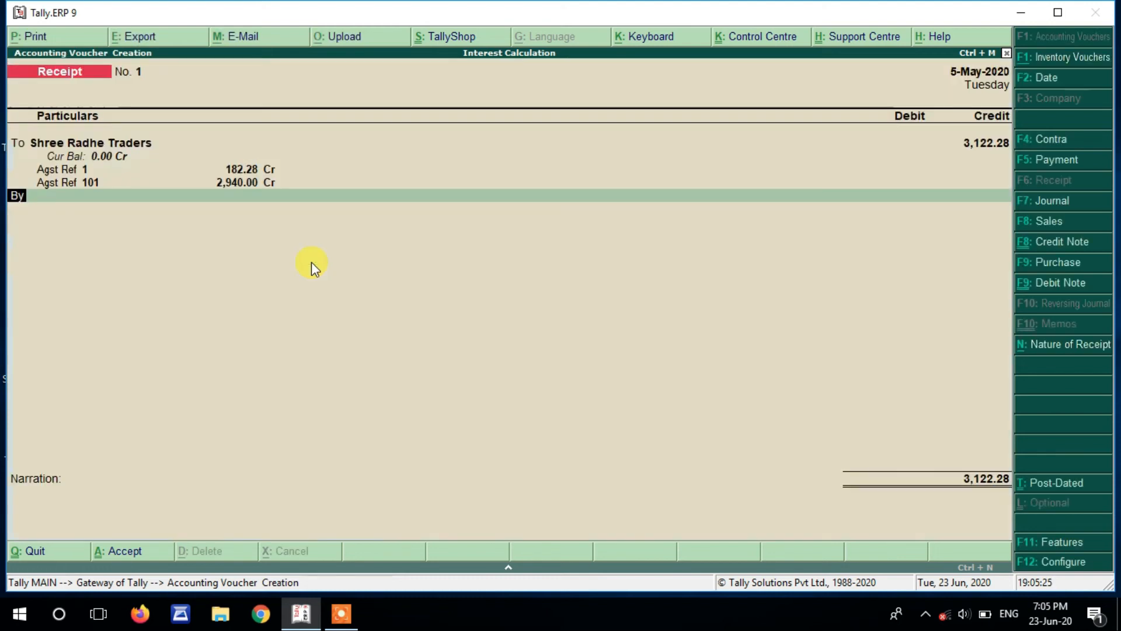
Step: Debit Cash with 3,122.28 and save the Receipt voucher
key("Return")
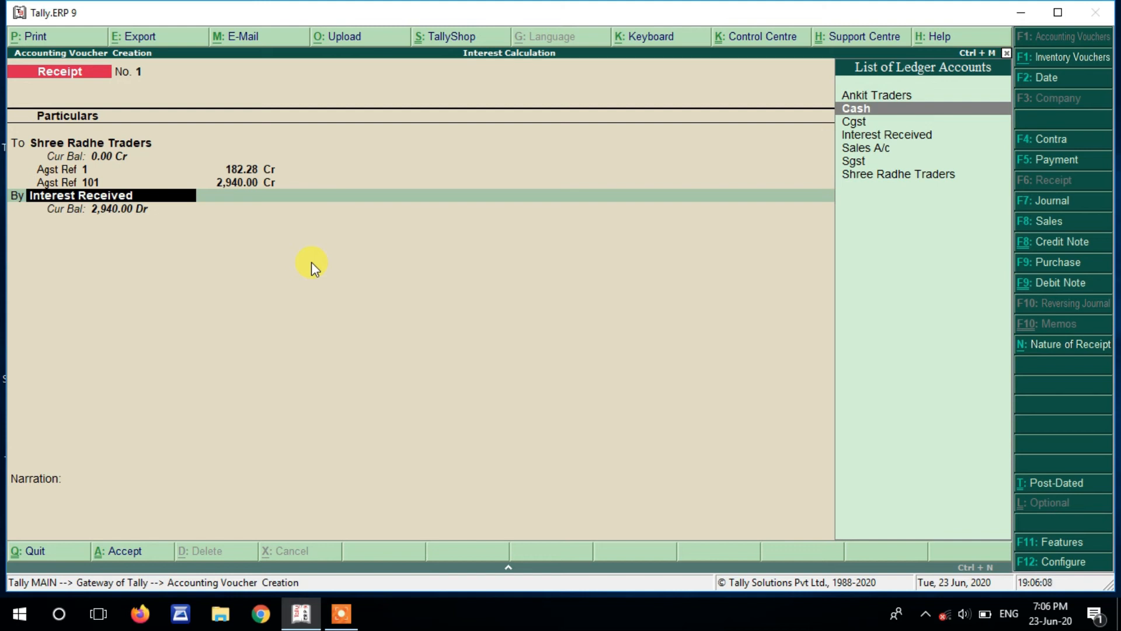
key("Return")
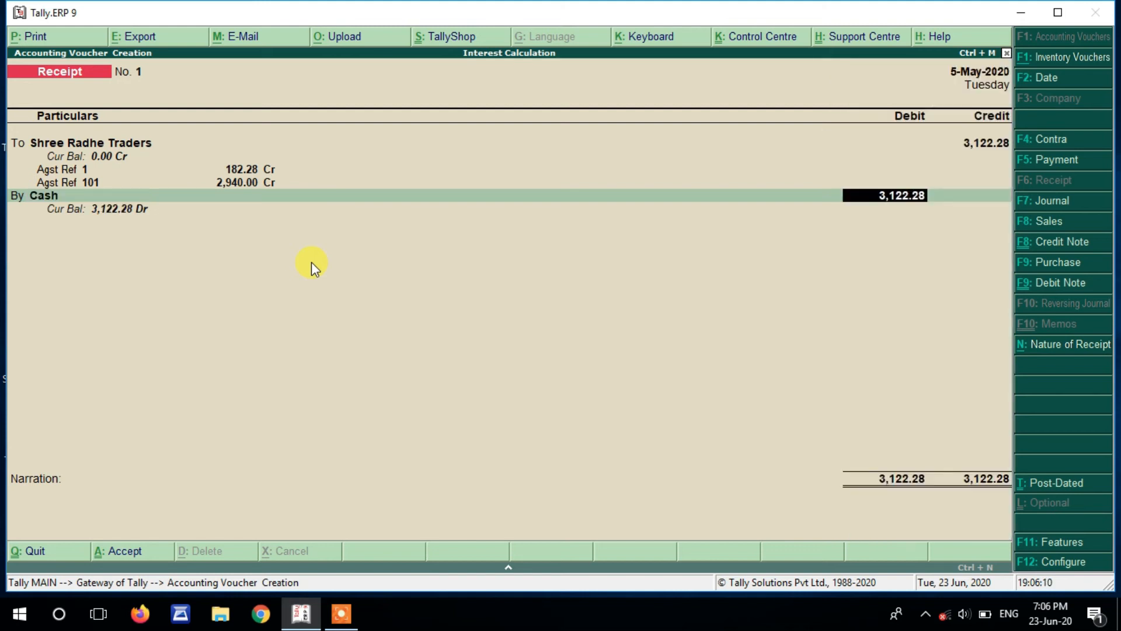
key("Return")
key("Return")
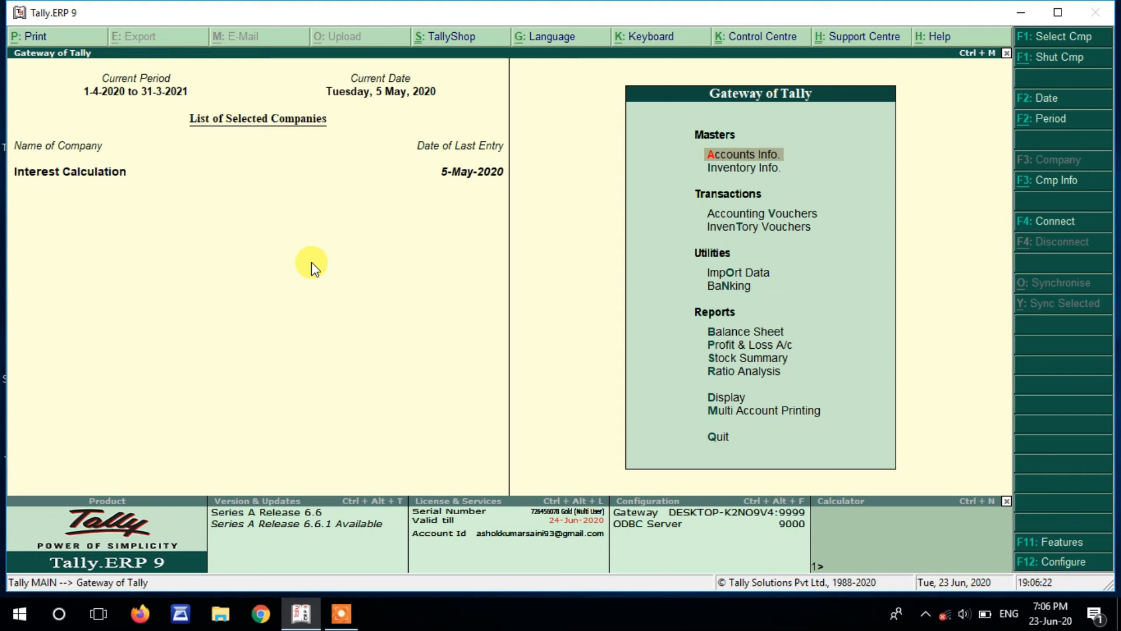
Step: Open the Credit Note voucher type for alteration from the accounts masters
key("Return")
key("Down")
key("Down")
key("Down")
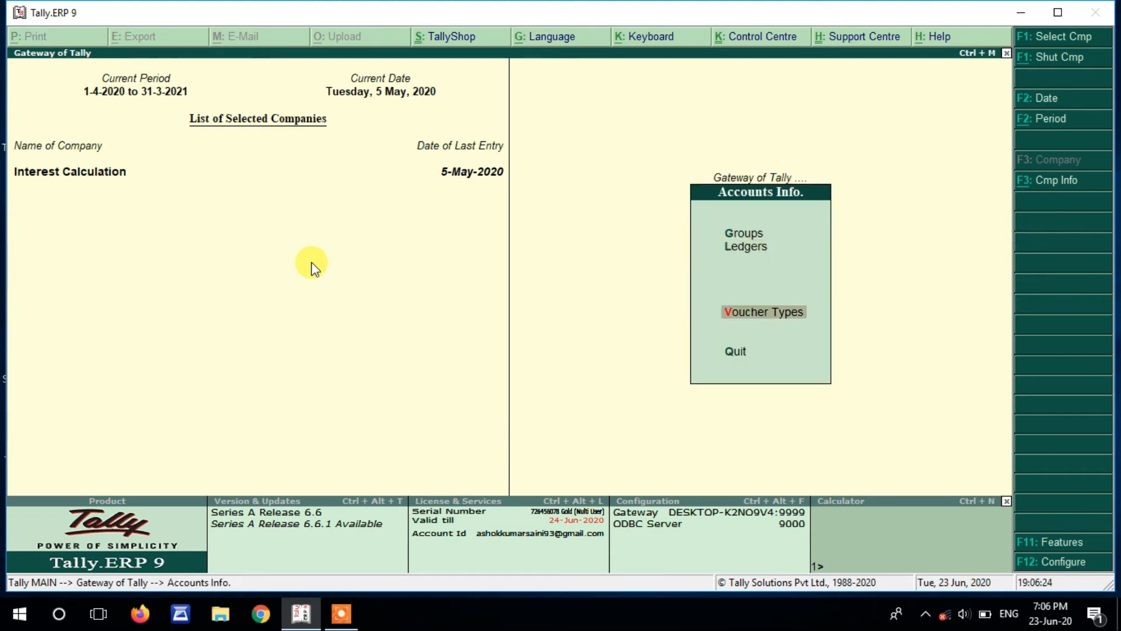
key("Up")
key("Return")
key("Down")
key("Down")
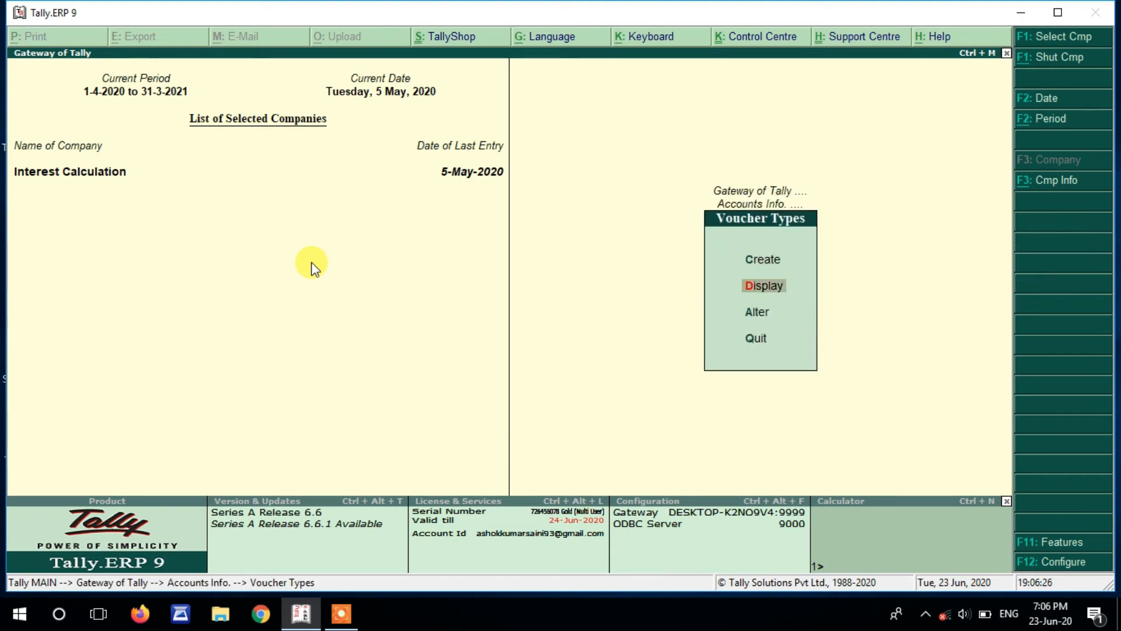
key("Return")
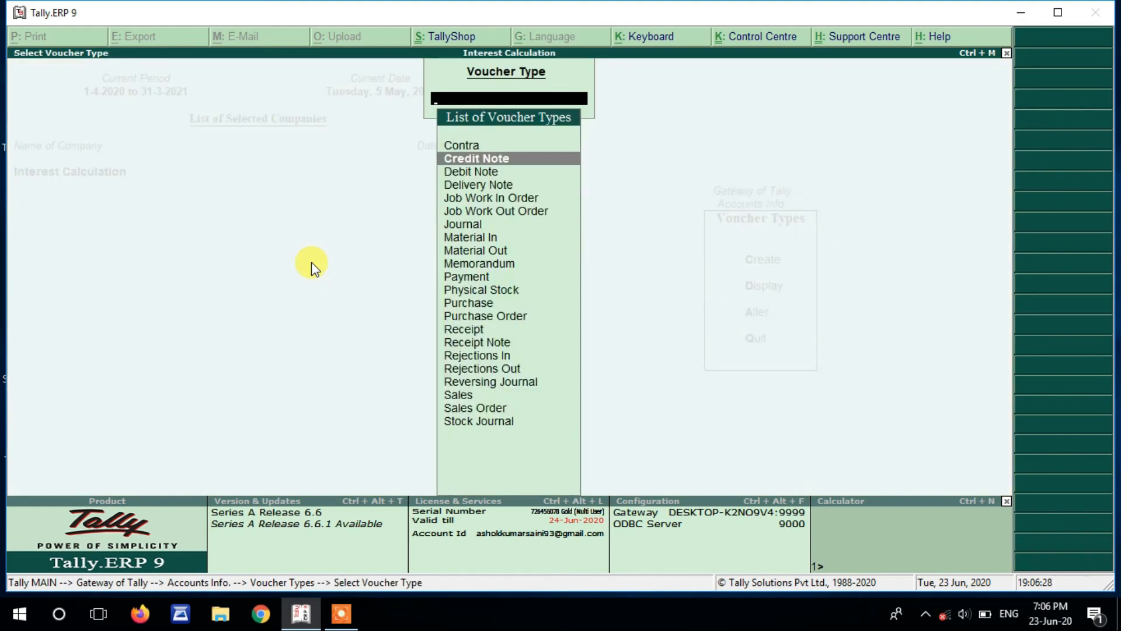
key("Return")
Step: Add a class named Int.Paid to the Credit Note voucher type, enable it for interest accounting, and save
key("Return")
key("Return")
key("Return")
key("Return")
key("Return")
key("Return")
key("Return")
key("Return")
key("Return")
key("Return")
key("Return")
key("Return")
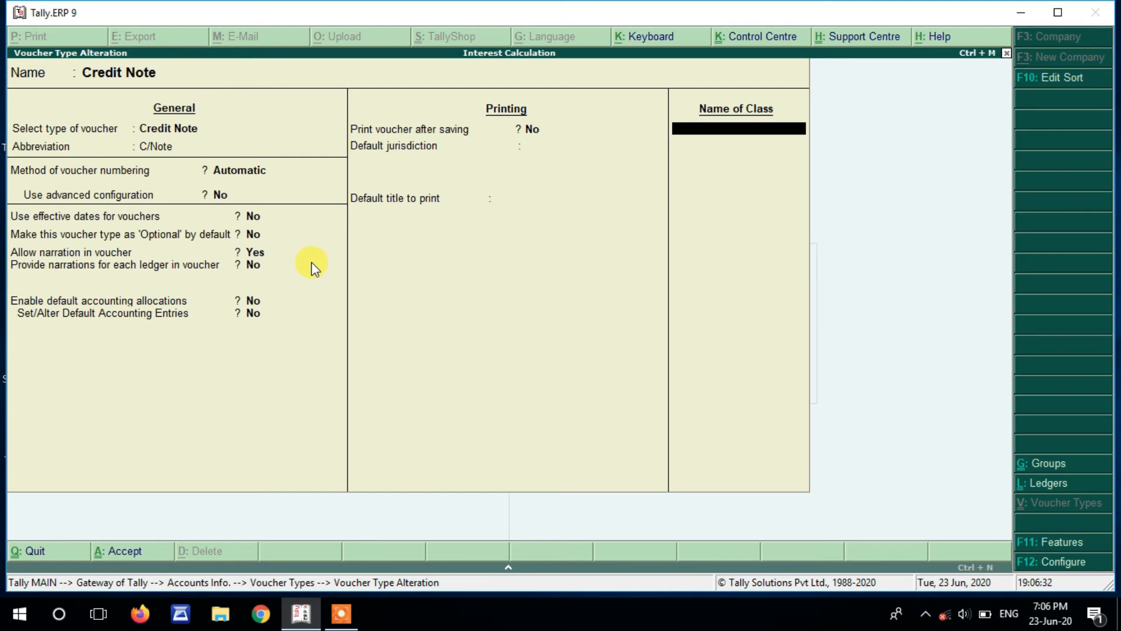
type("Int.Paid")
key("Return")
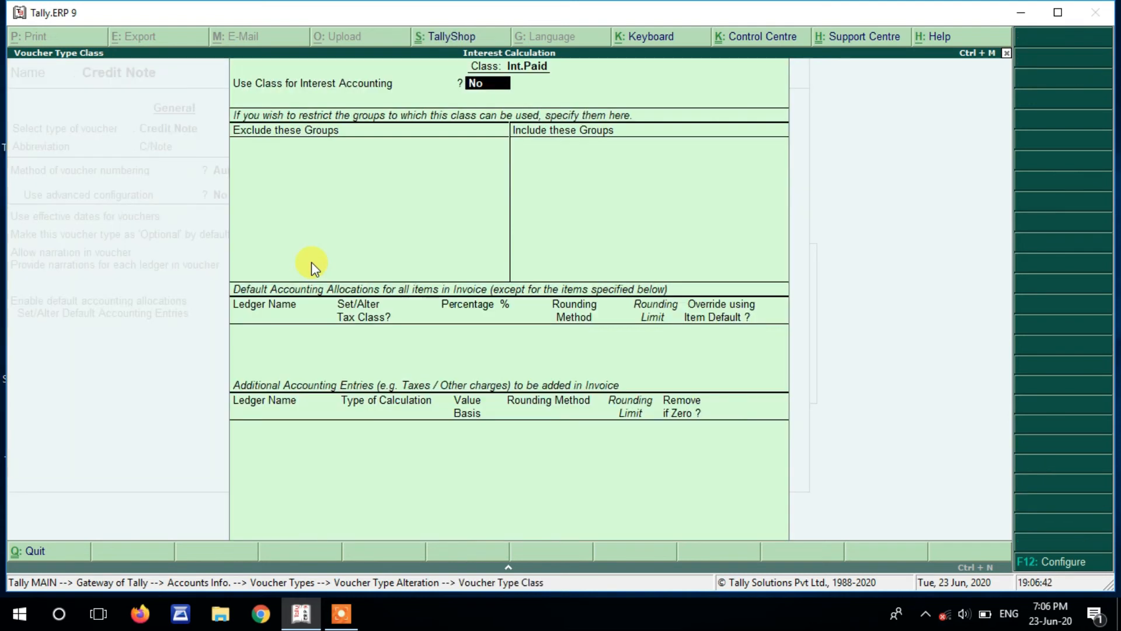
type("y")
key("Return")
key("ctrl+a")
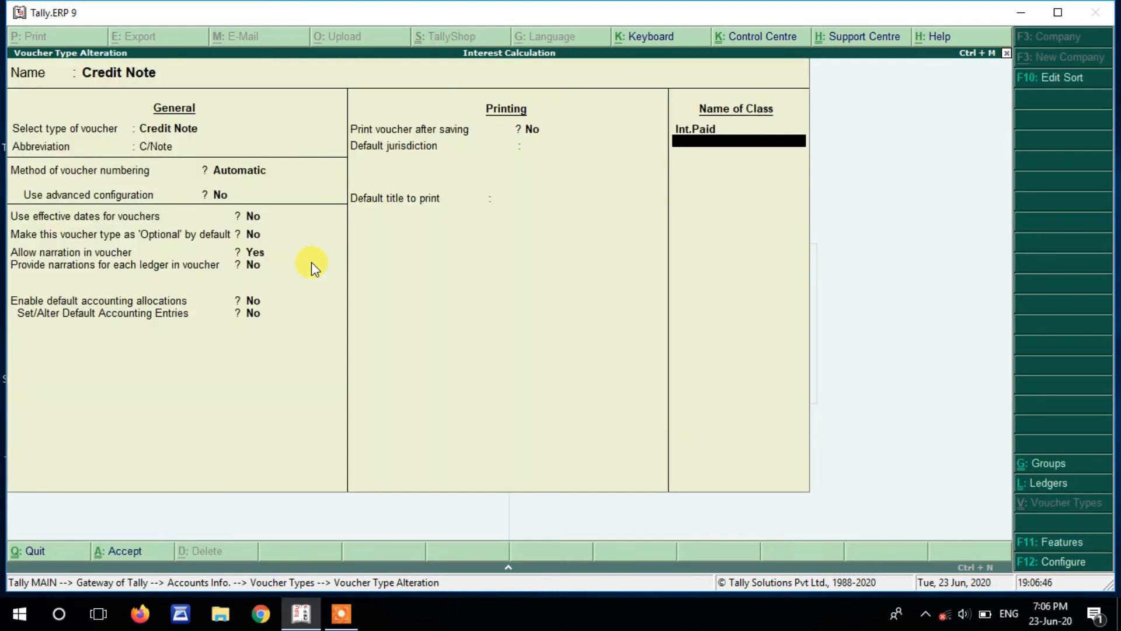
key("Return")
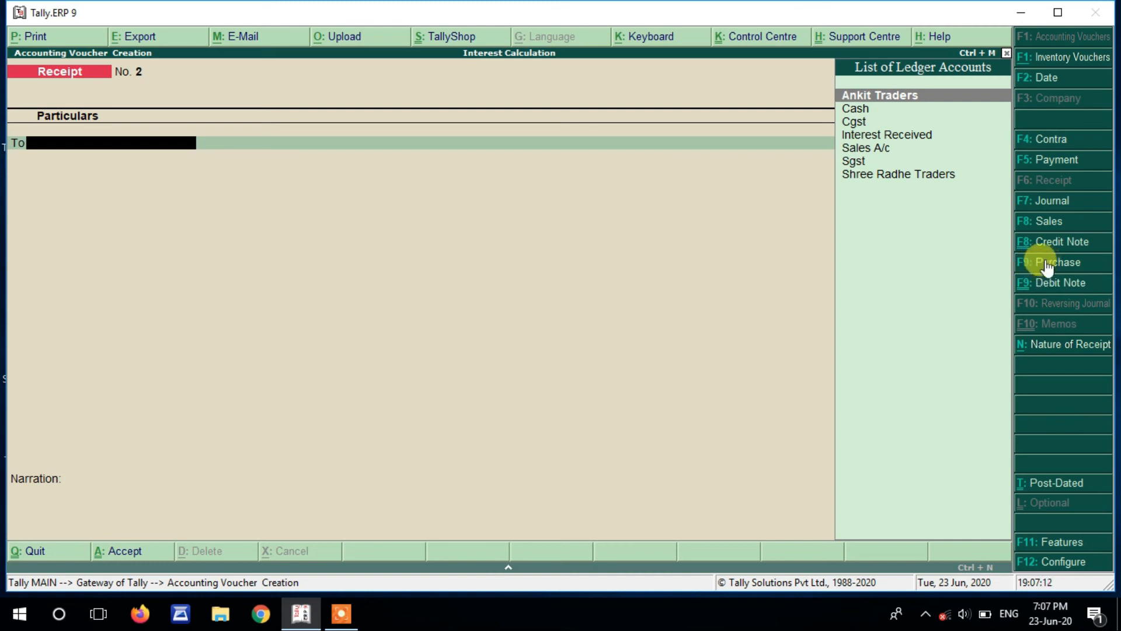
Step: Start a Purchase voucher dated 1-4-2020 with supplier invoice no. 102 and Ankit Traders as the party
left_click(1045, 263)
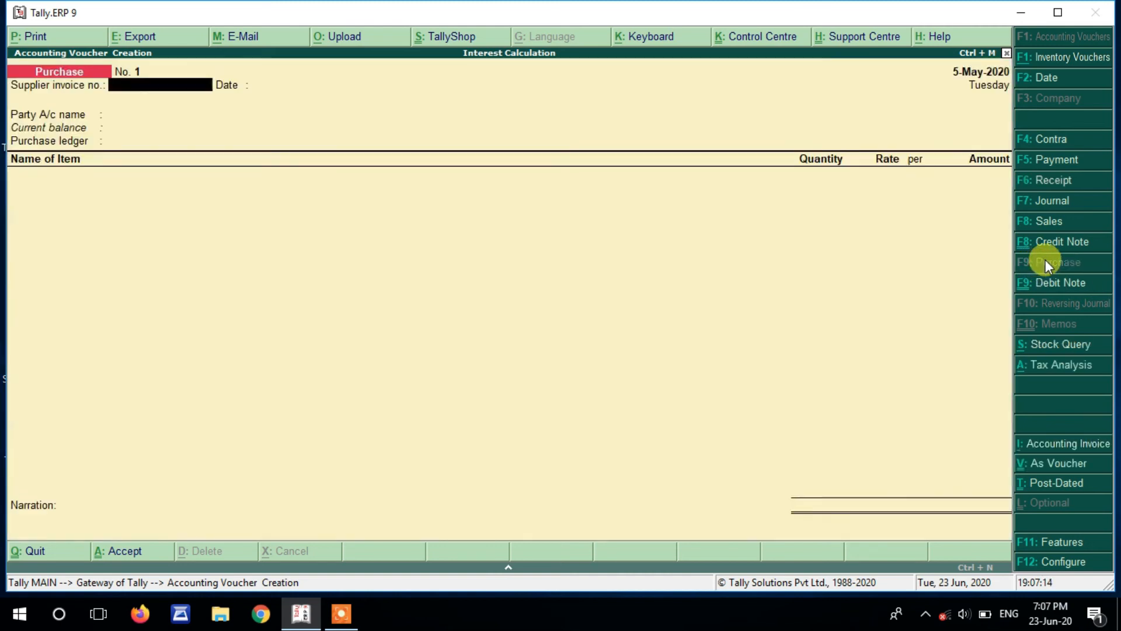
type("102")
key("F2")
type("1-4")
key("Return")
key("Return")
key("Return")
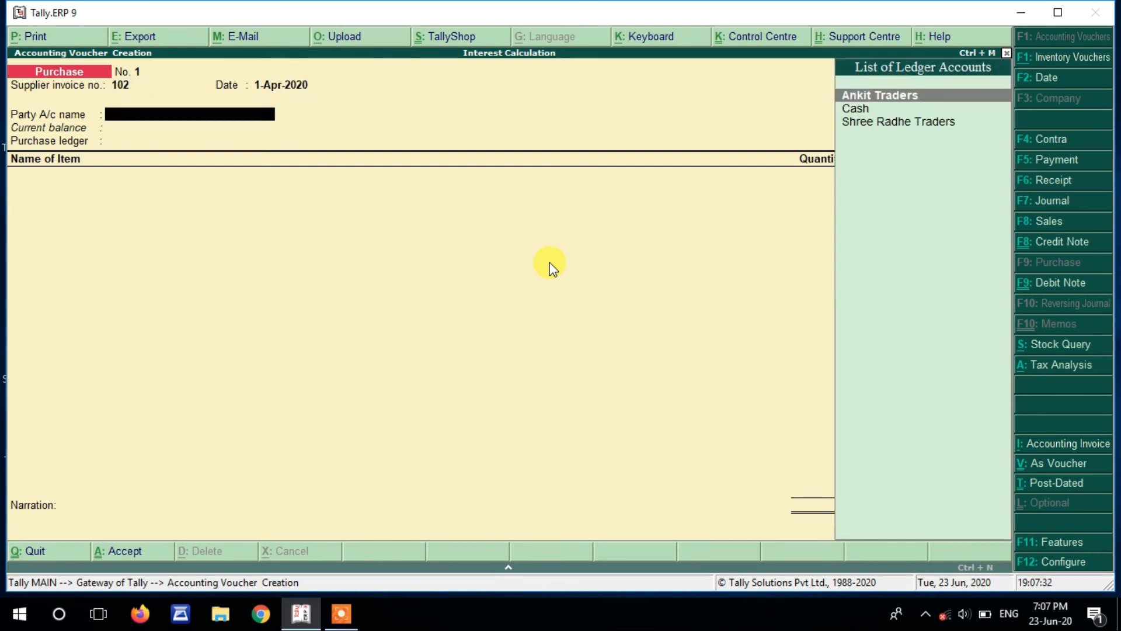
key("Return")
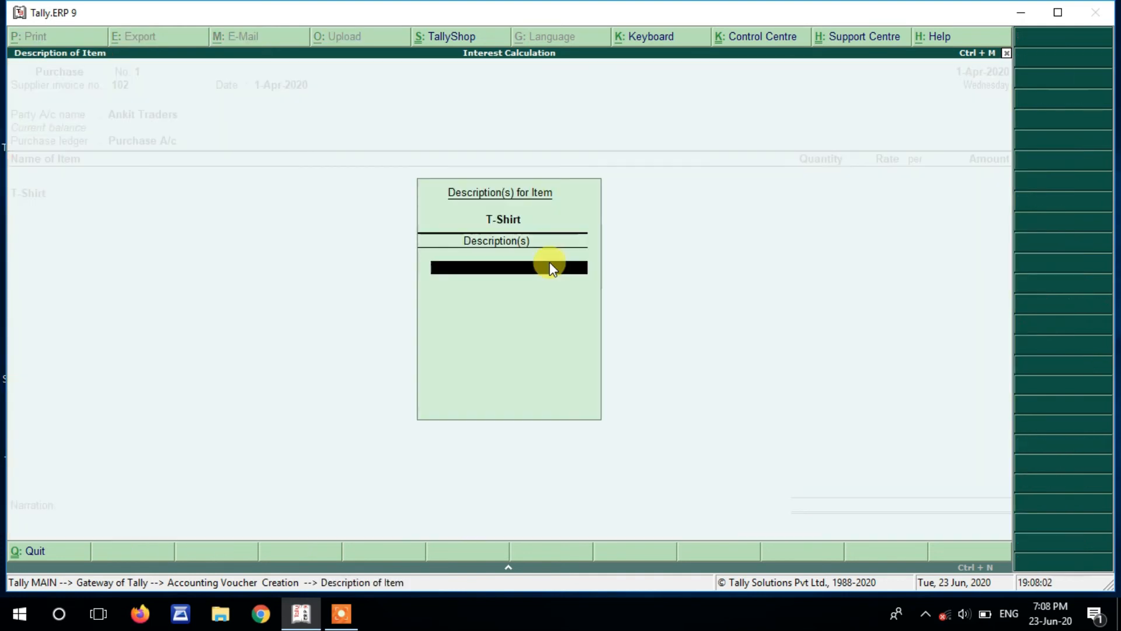
Step: Enter 50 pcs of T-Shirt at a rate of 200, leaving the item description blank
key("Return")
type("50")
key("Return")
type("200")
key("Return")
key("Return")
key("Return")
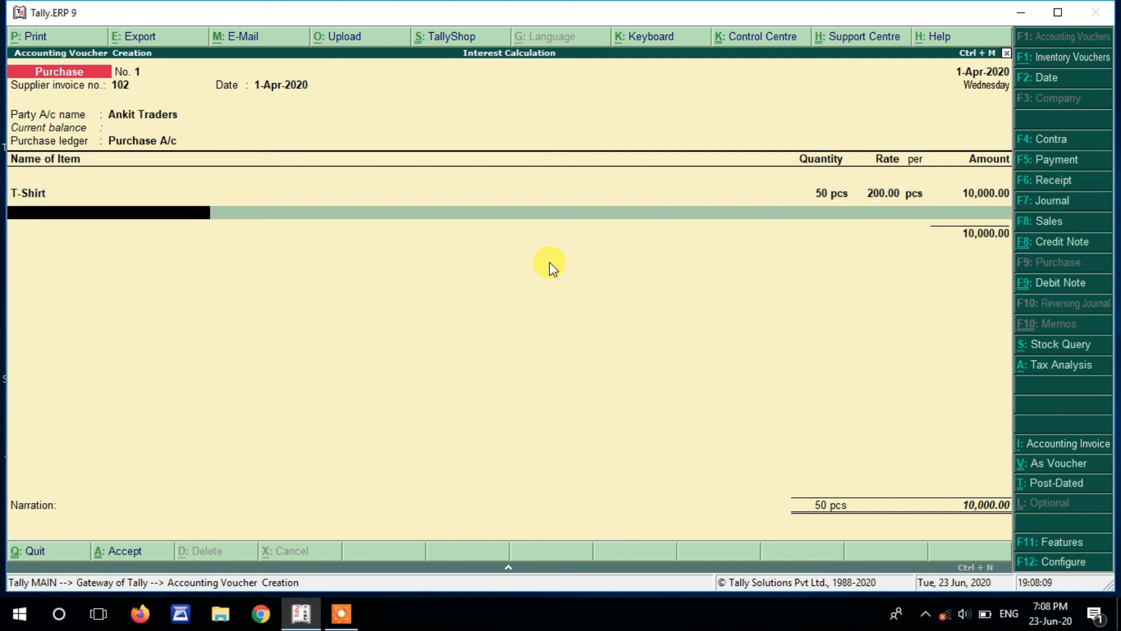
Step: Add the Cgst and Sgst tax ledgers to the purchase and finish the item entries
key("Return")
type("C")
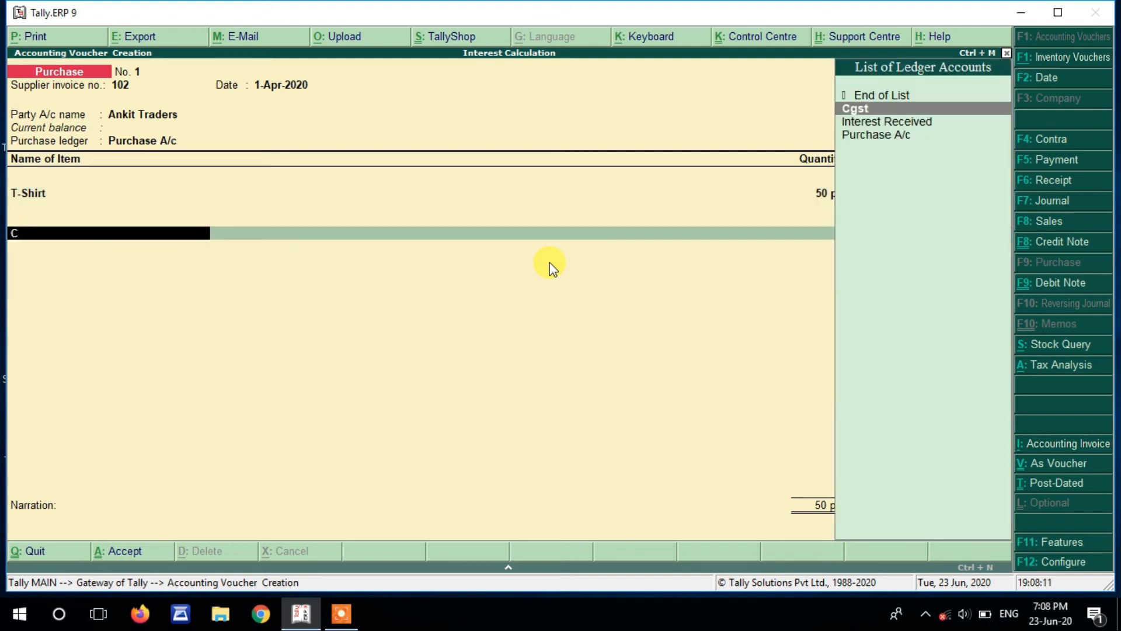
key("Return")
key("Return")
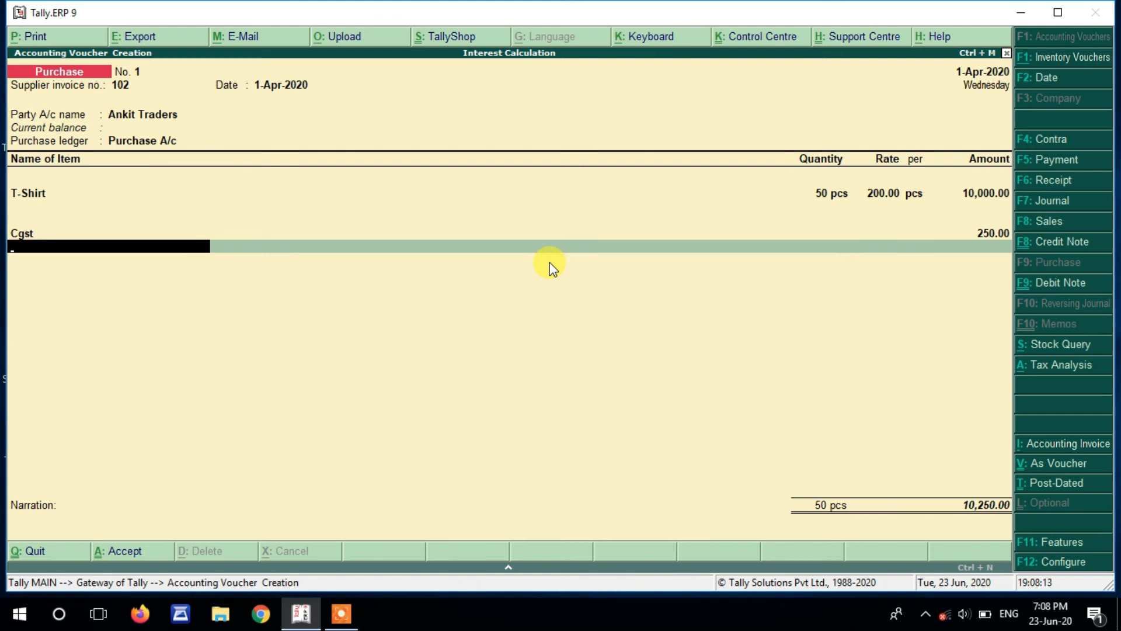
type("S")
key("Return")
key("Return")
key("Return")
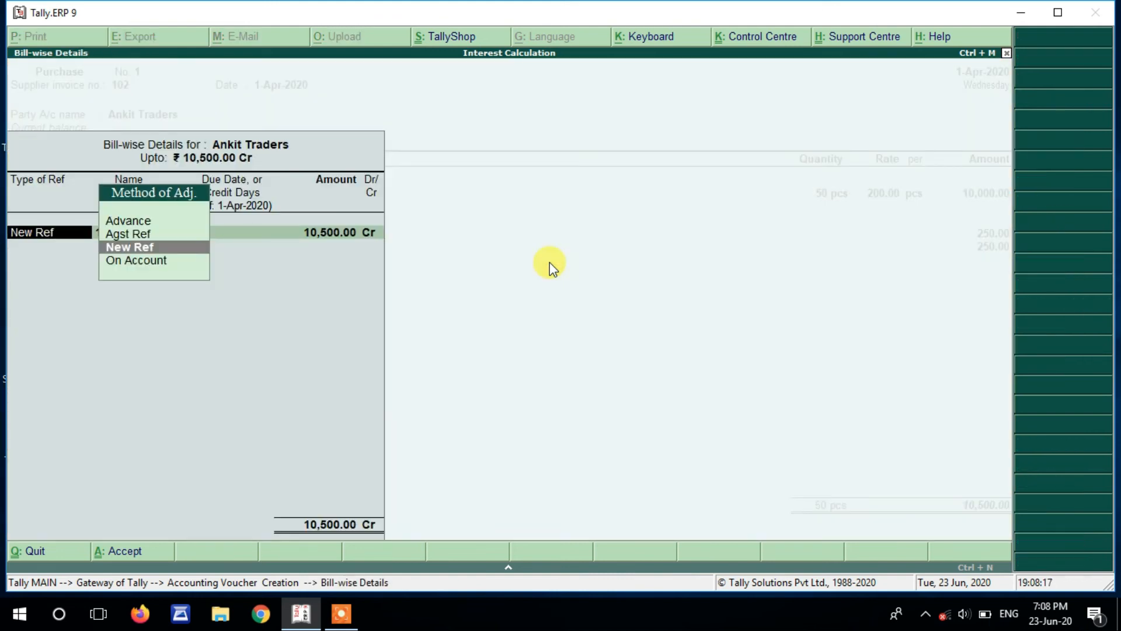
Step: Allocate 10,500.00 to Ankit Traders as New Ref 102 and go through its interest parameters, keeping the 2% rate per Calendar Month
key("Return")
key("Return")
key("Return")
key("Return")
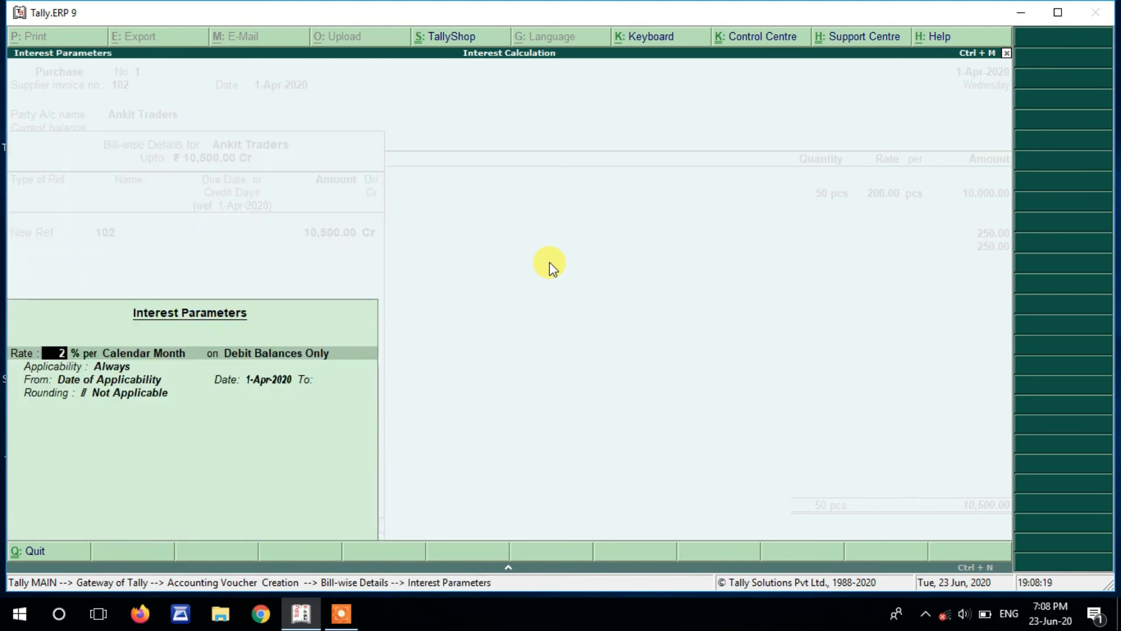
key("Return")
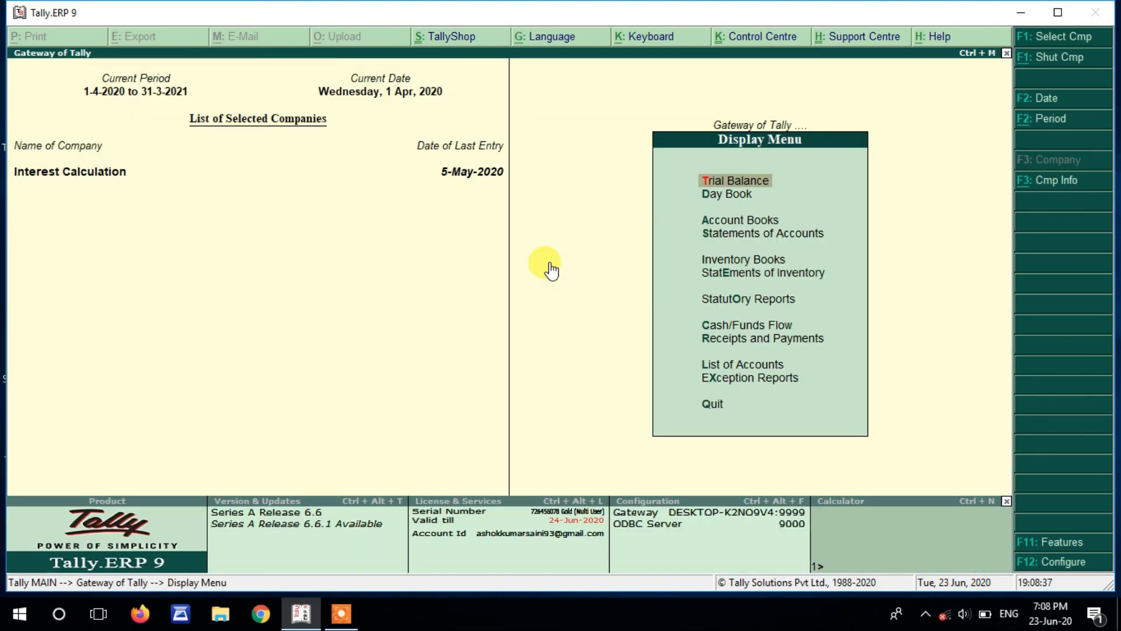
Step: Open the Interest Payable report and set its period from 1-4-2020 to 30-6-2020
key("s")
key("Down")
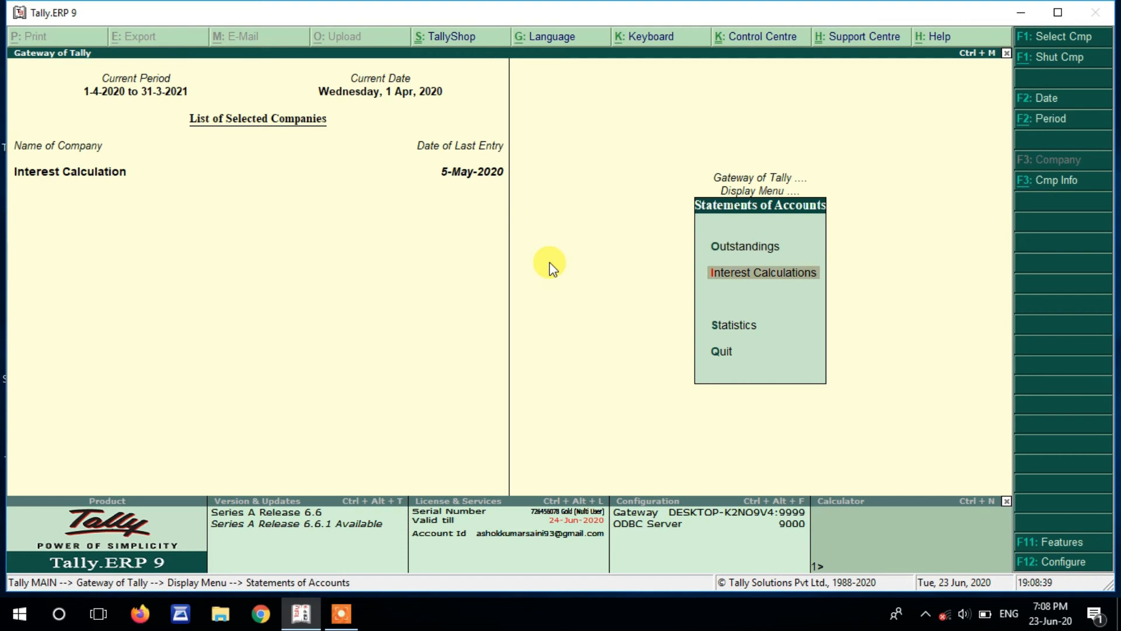
key("Return")
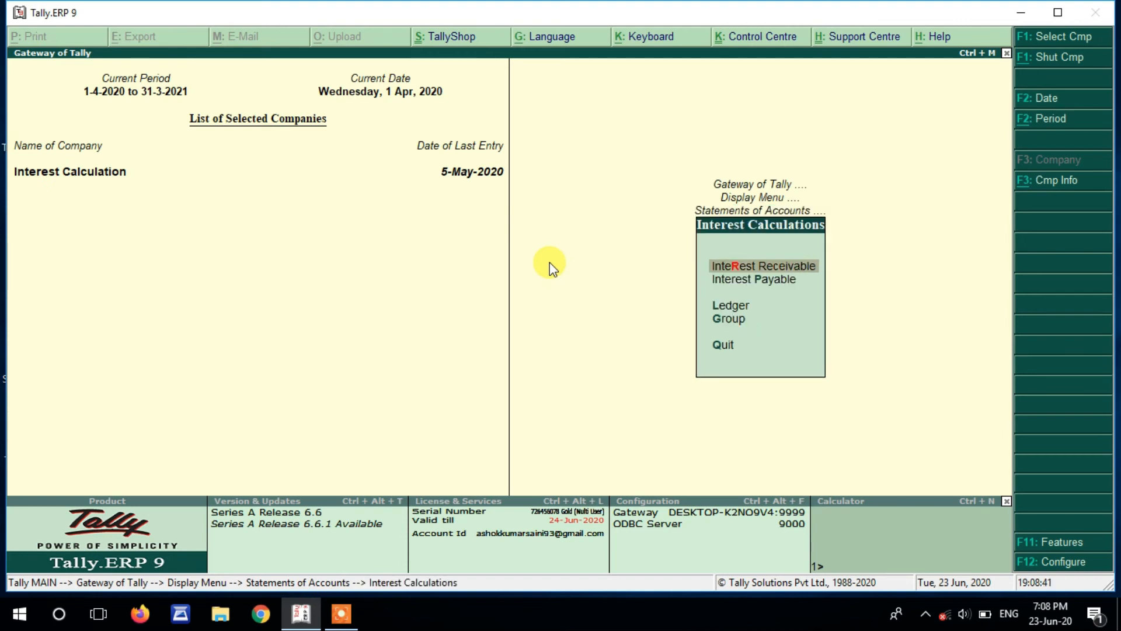
key("Down")
key("Return")
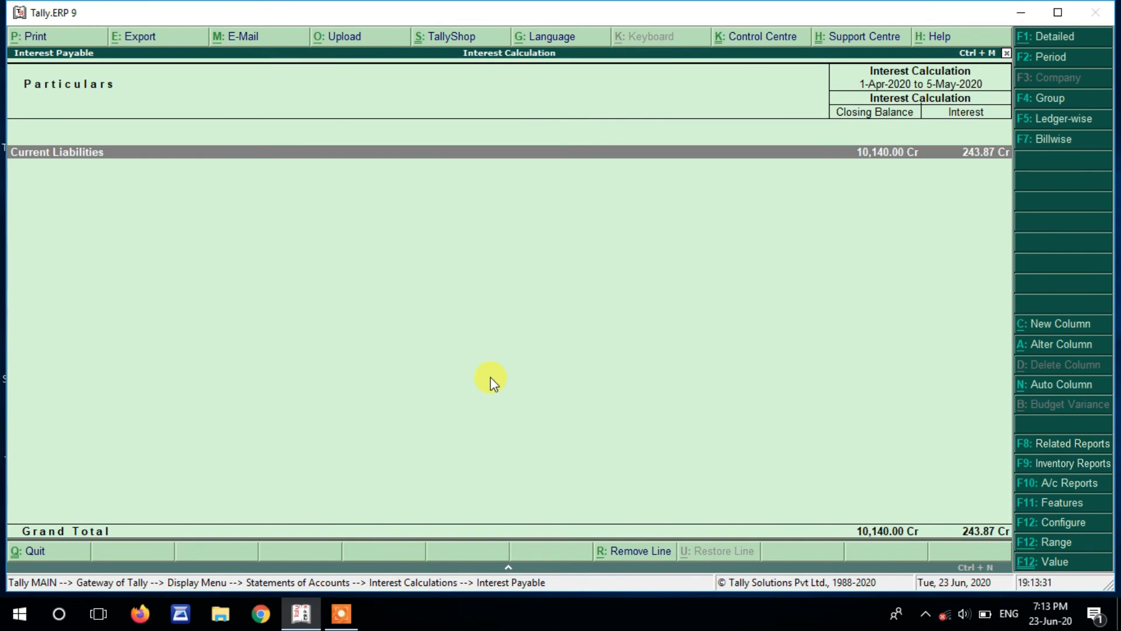
key("F2")
key("Return")
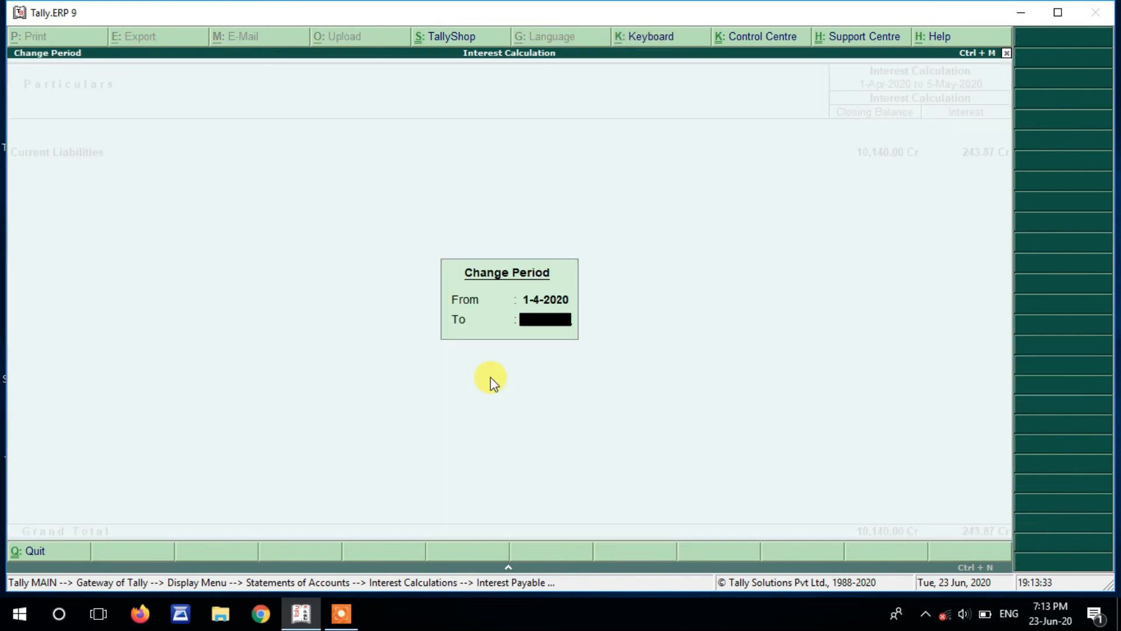
type("30-6")
key("Return")
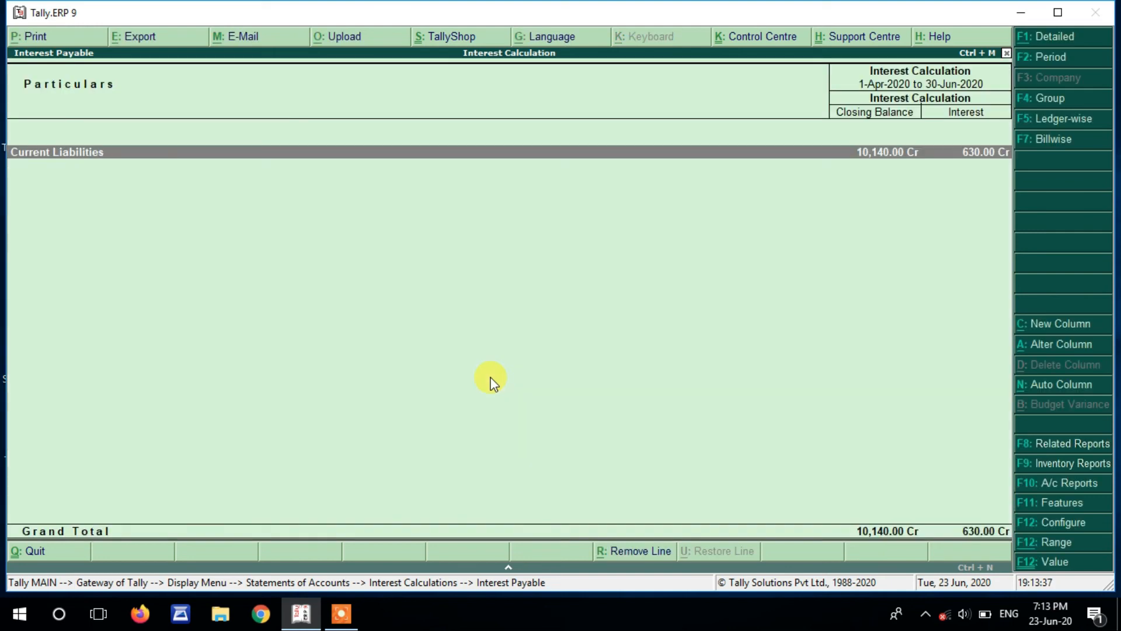
Step: Drill down from Current Liabilities through Sundry Creditors to Ankit Traders, examine bill 102's interest details, and back out of the reports
key("Return")
key("Return")
key("Return")
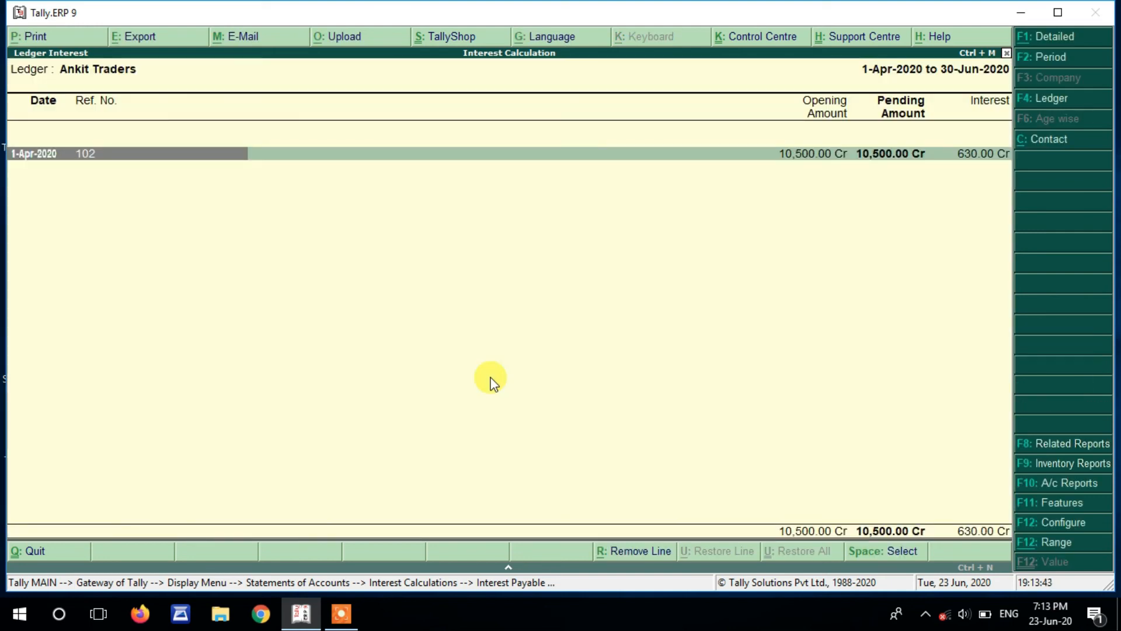
key("shift+Return")
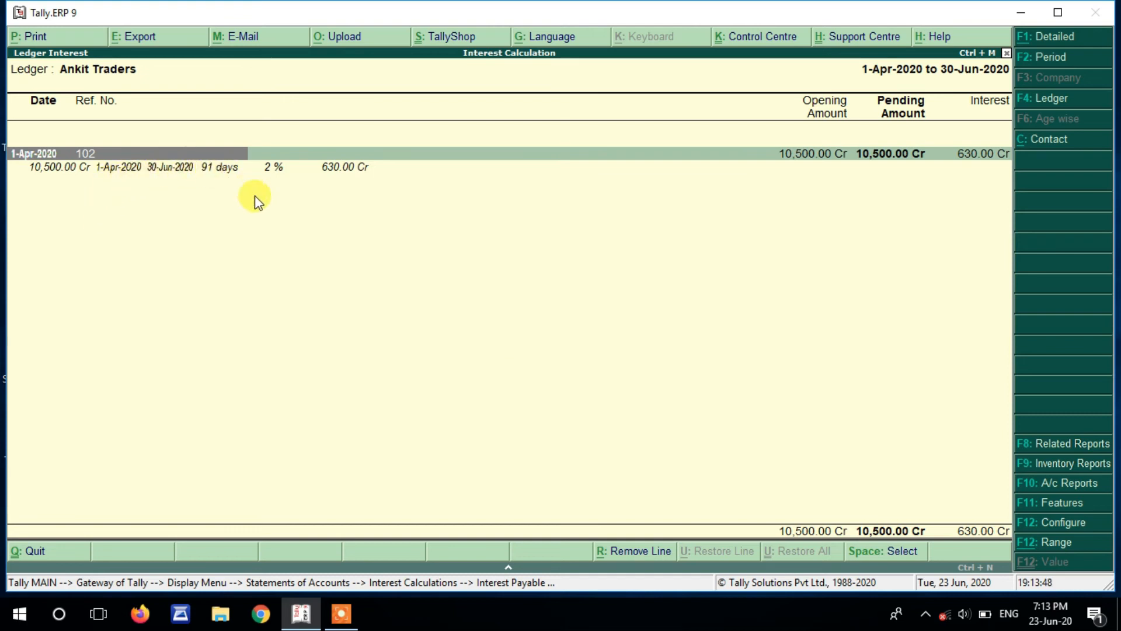
key("Escape")
key("Escape")
key("Escape")
key("Escape")
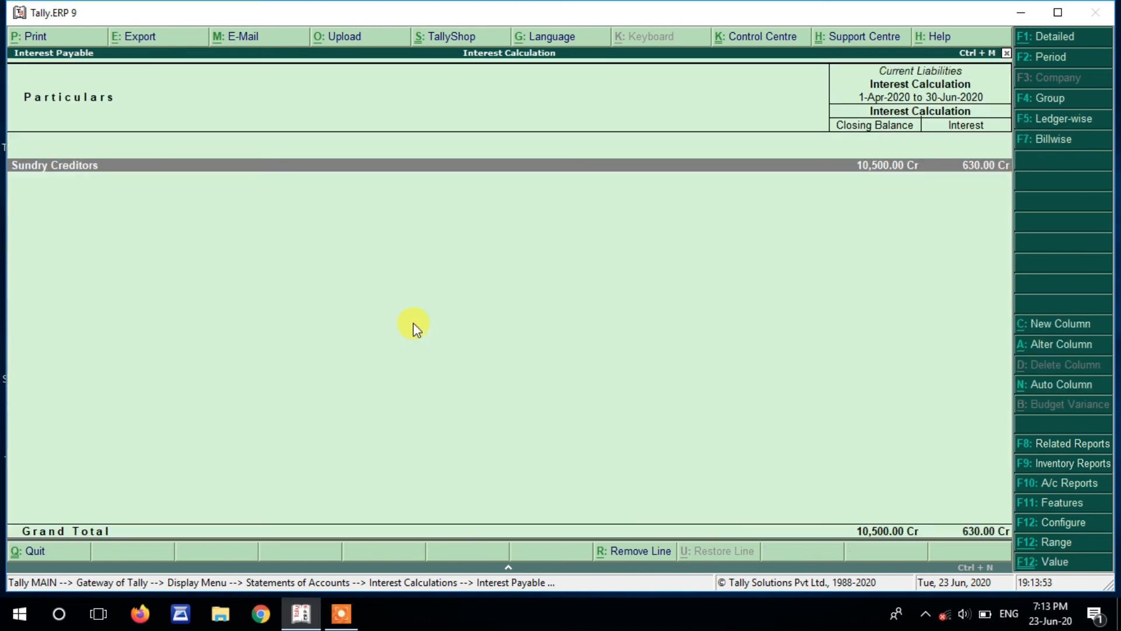
Step: Leave the Interest Payable report and open the Ledger Outstandings report for Ankit Traders
key("Escape")
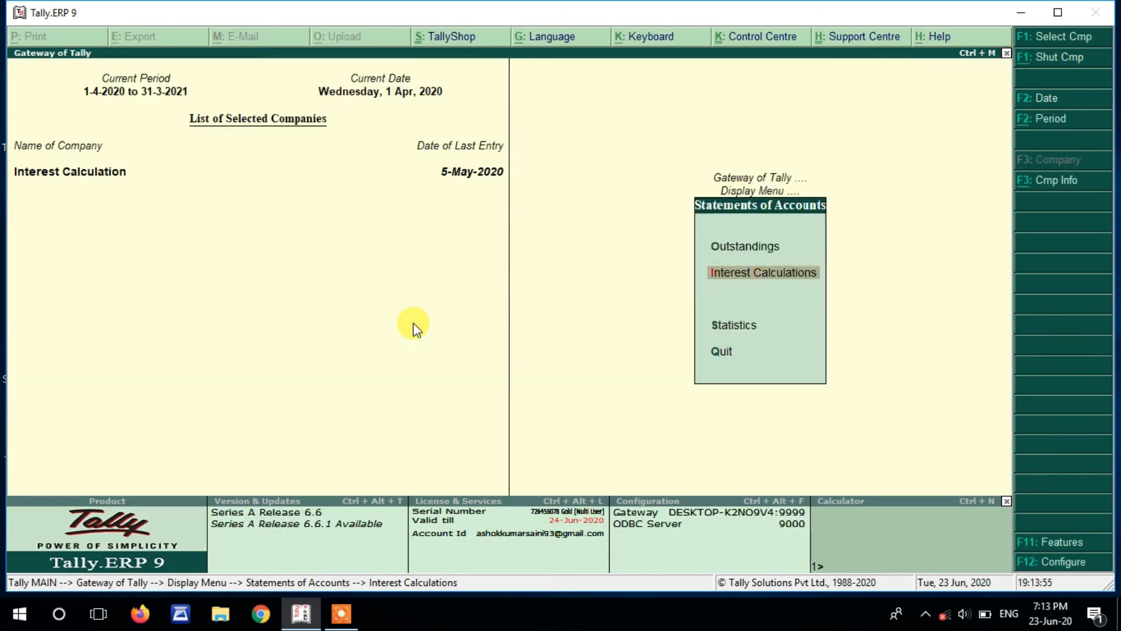
key("Up")
key("Return")
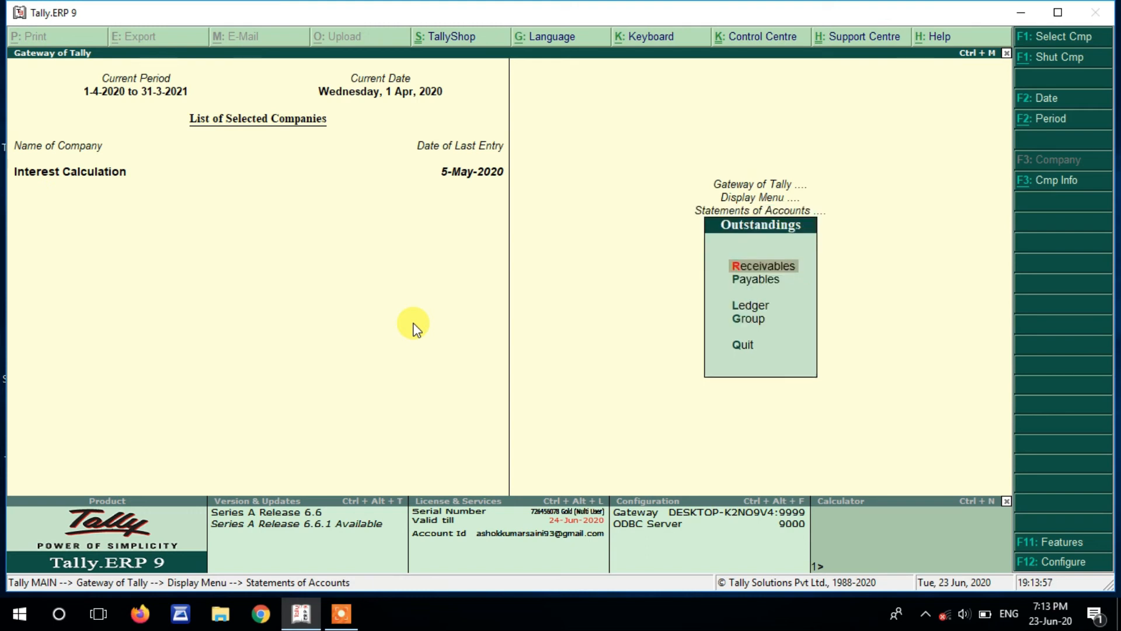
key("Down")
key("Down")
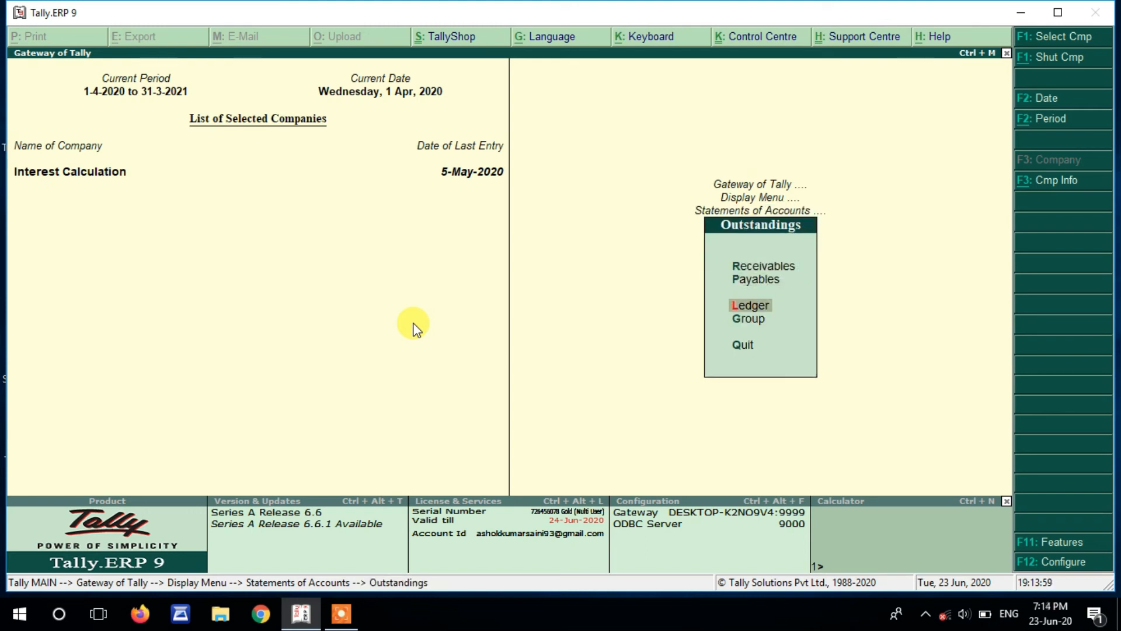
key("Return")
key("Return")
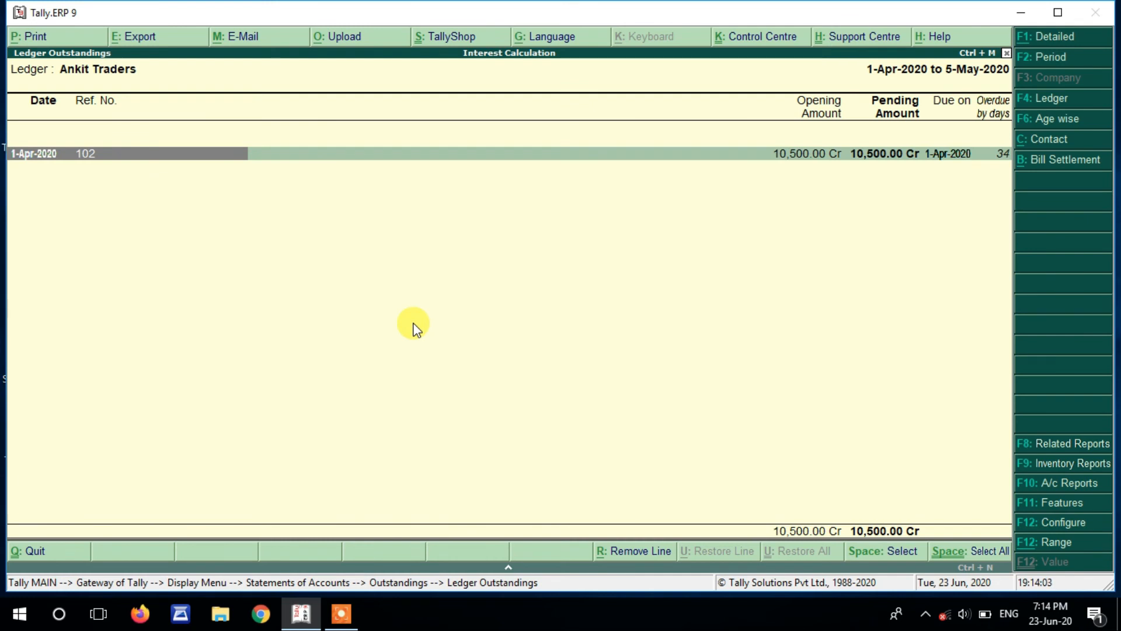
Step: Set the outstandings period from 1-4-2020 to 30-6-2020, examine Ankit Traders' pending bill, and return to the Gateway
key("F2")
key("Return")
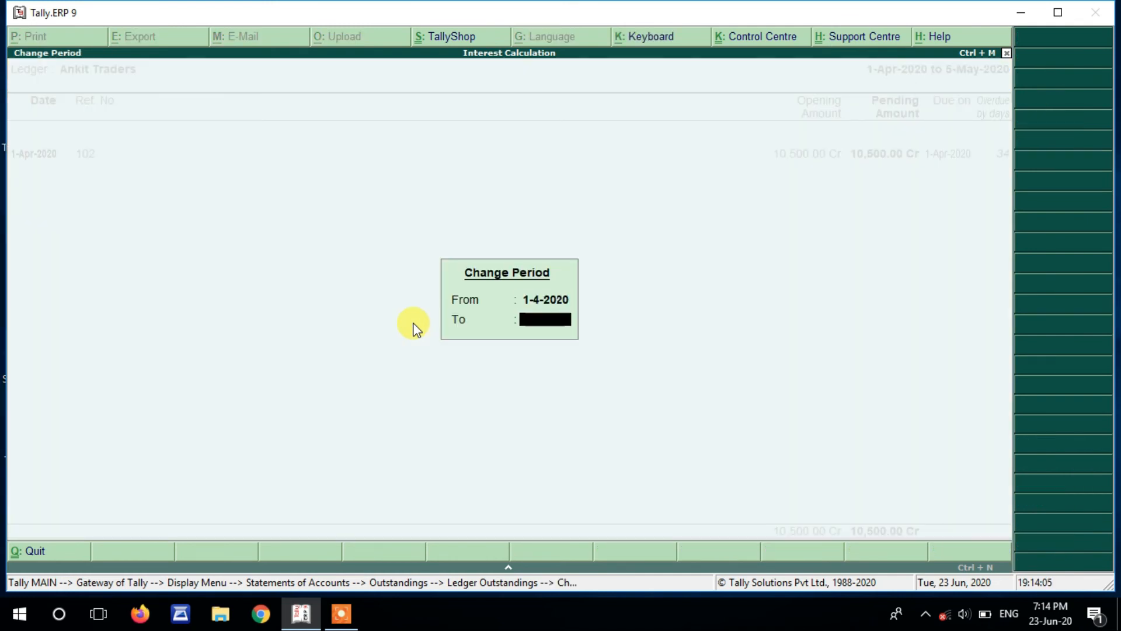
type("30-6")
key("Return")
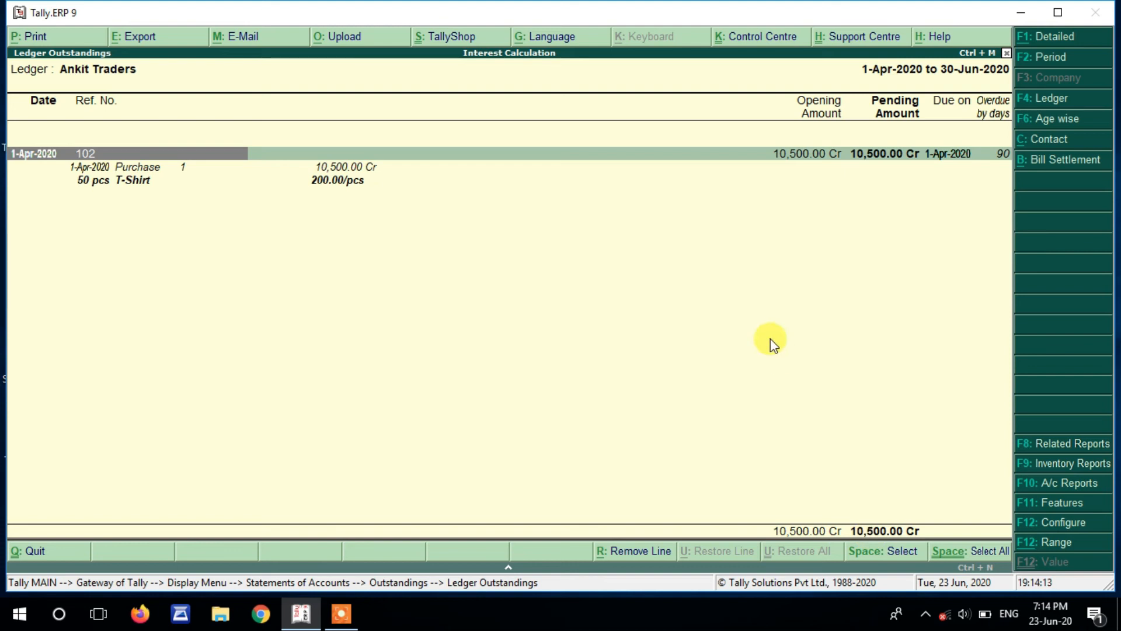
key("Escape")
key("Escape")
key("Escape")
key("Escape")
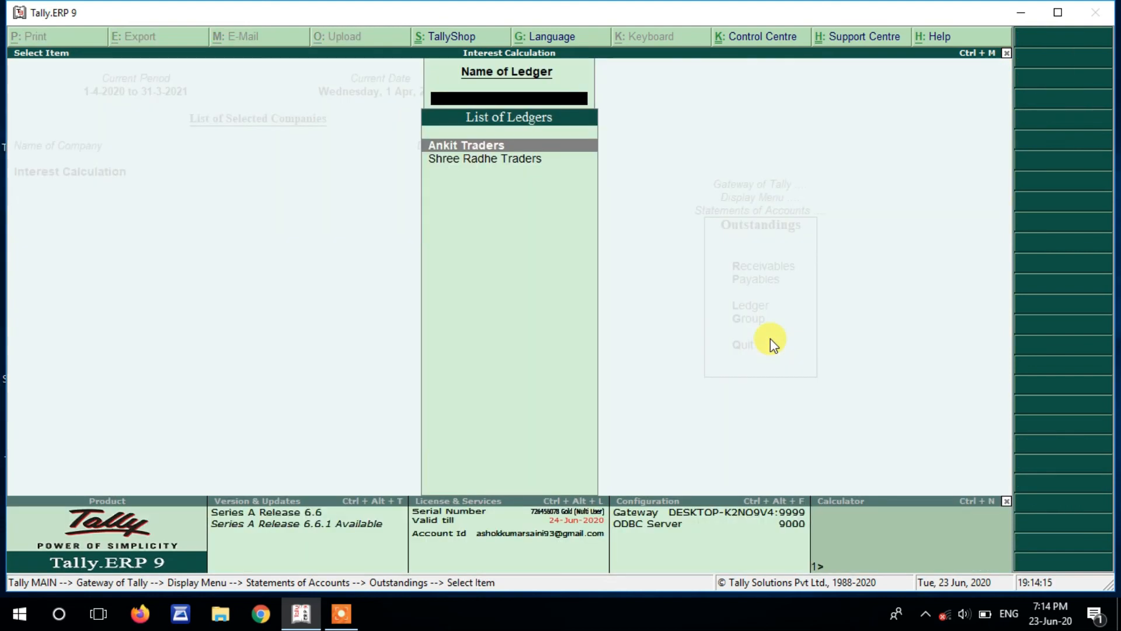
key("Escape")
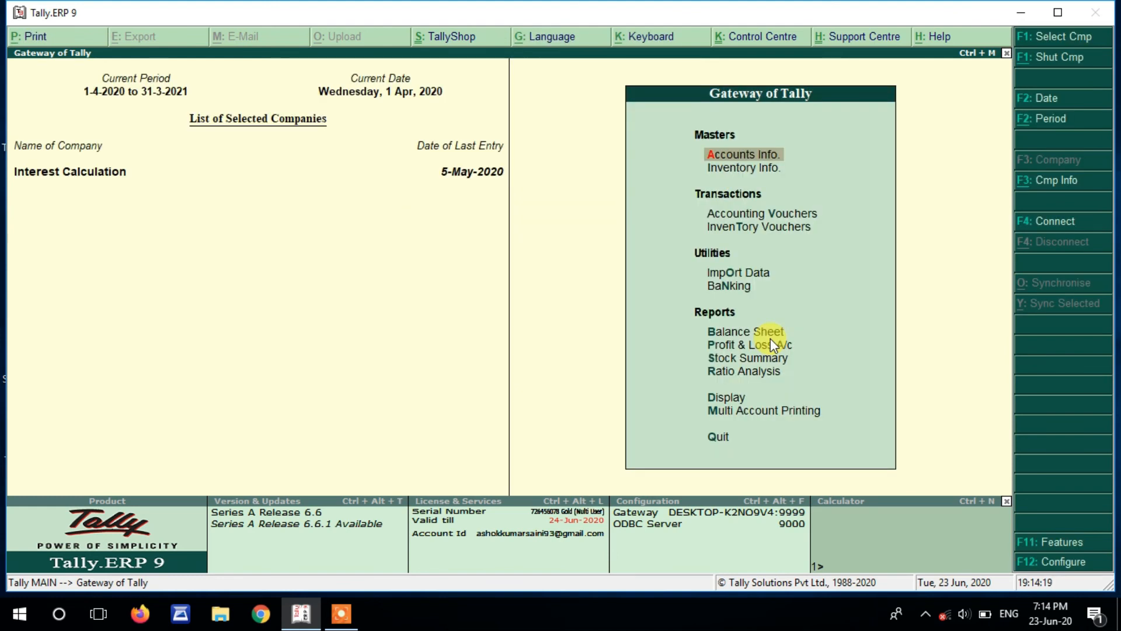
Step: Start a new Credit Note voucher using the Int.Paid voucher class
key("Down")
key("Down")
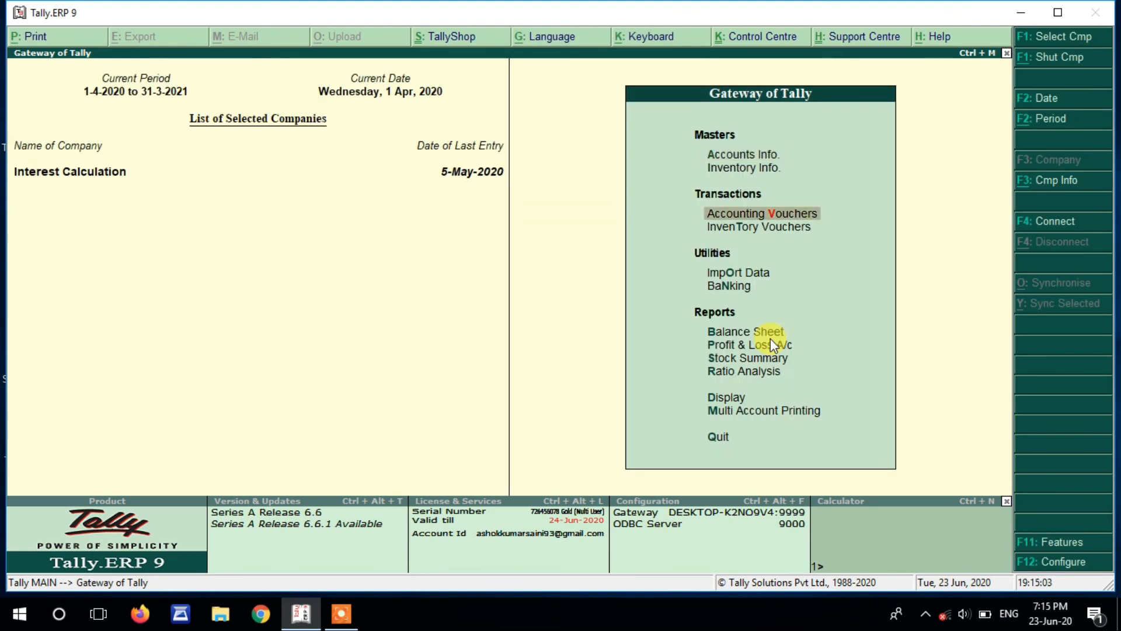
key("Return")
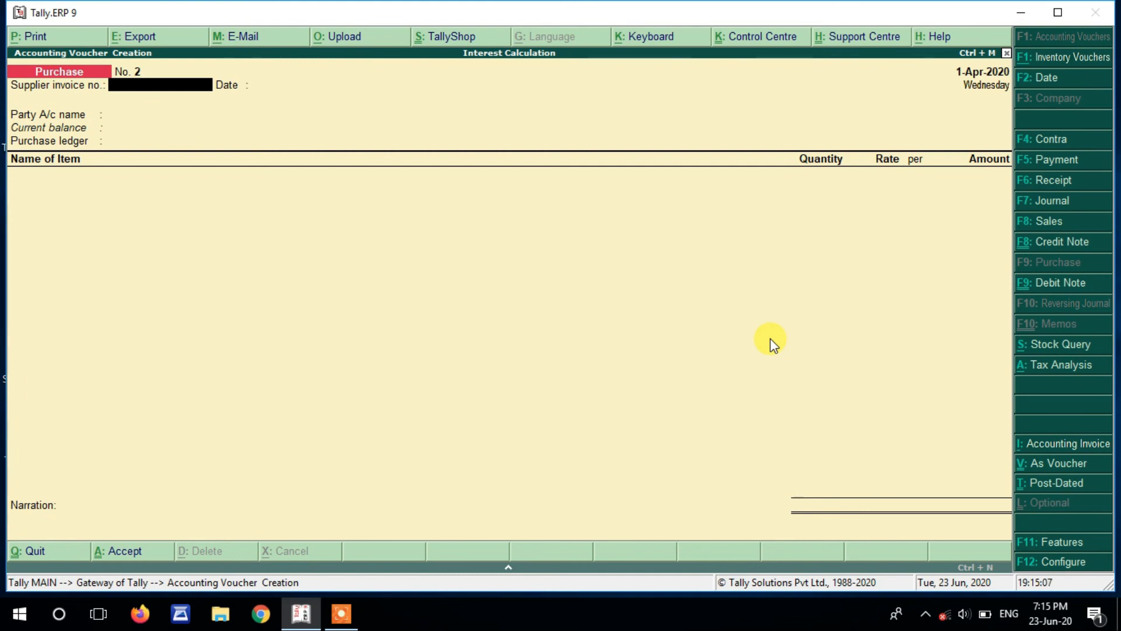
key("ctrl+F8")
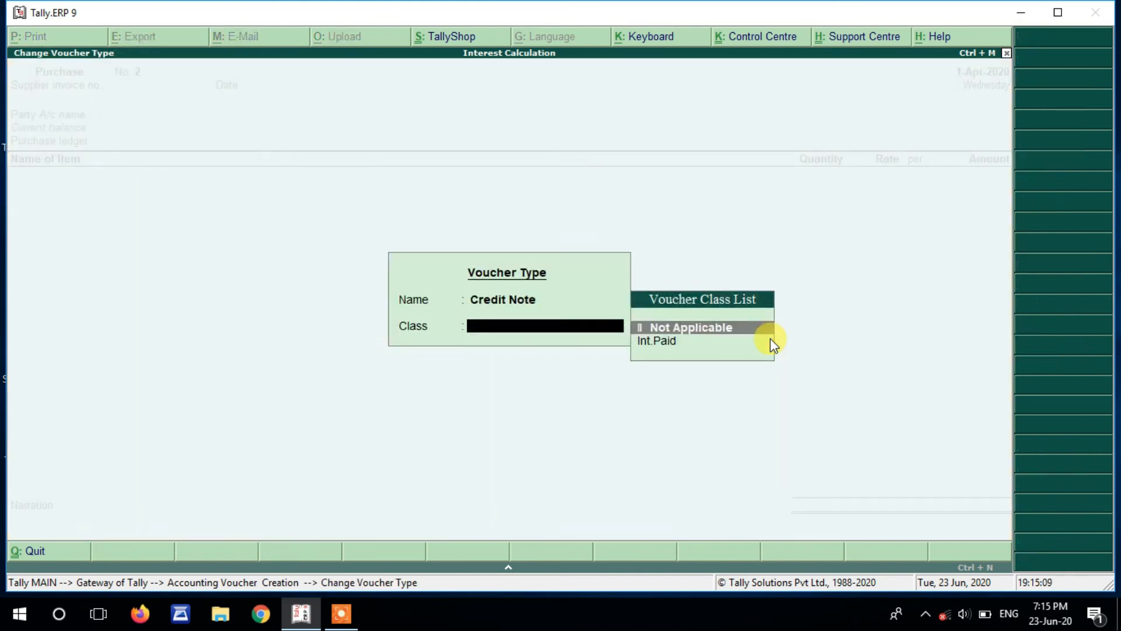
key("Down")
key("Return")
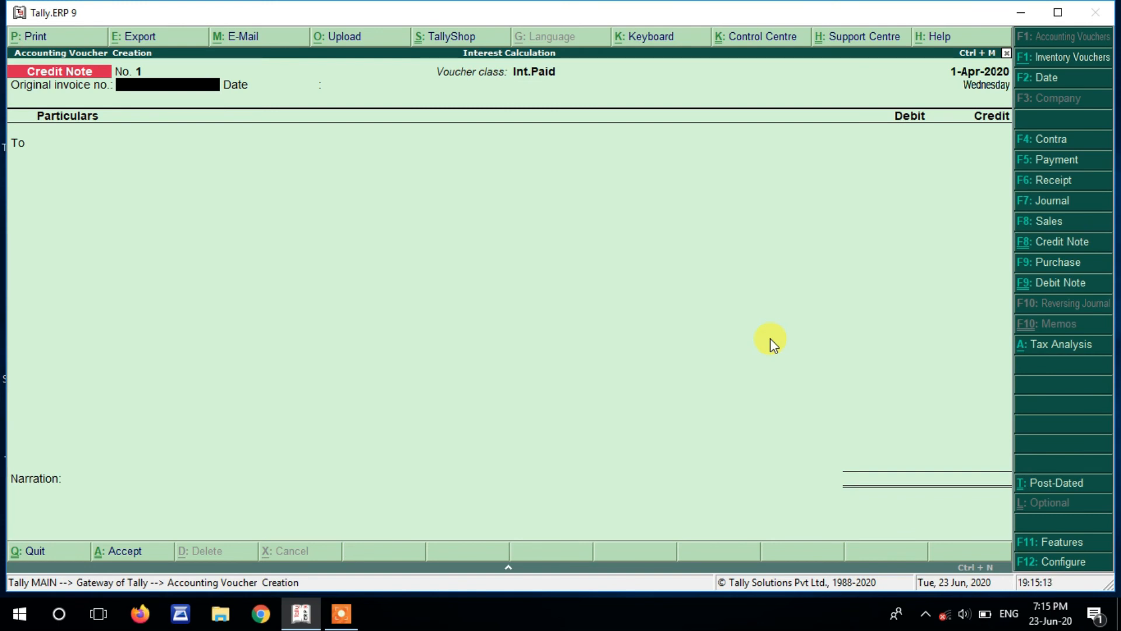
Step: Date the credit note 30-6-2020 and leave its original invoice number and date blank
key("F2")
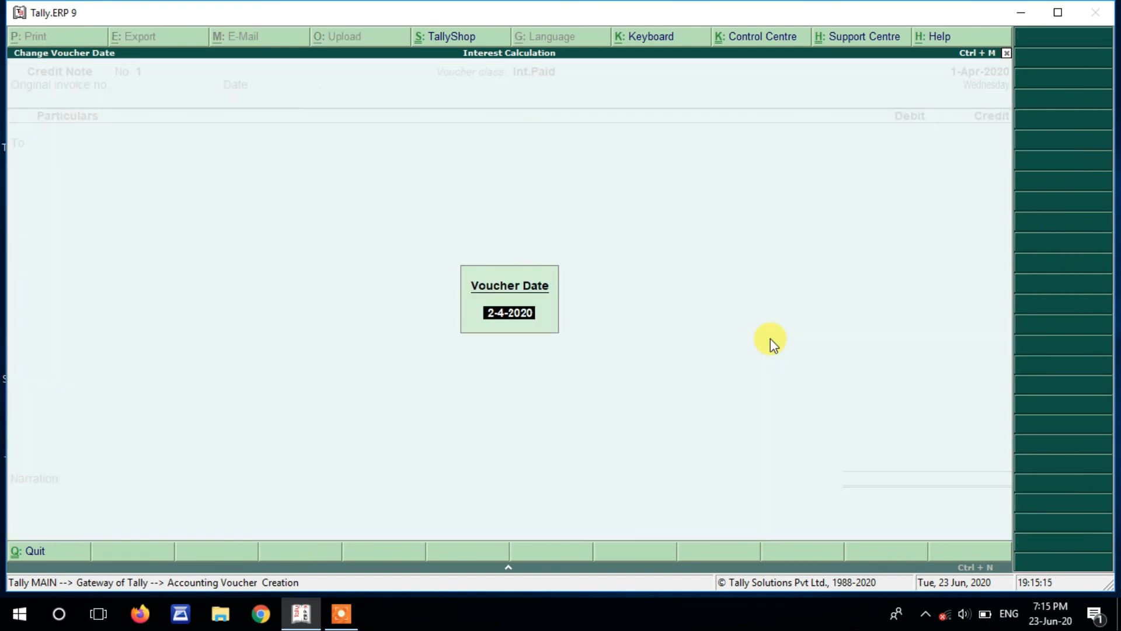
type("30")
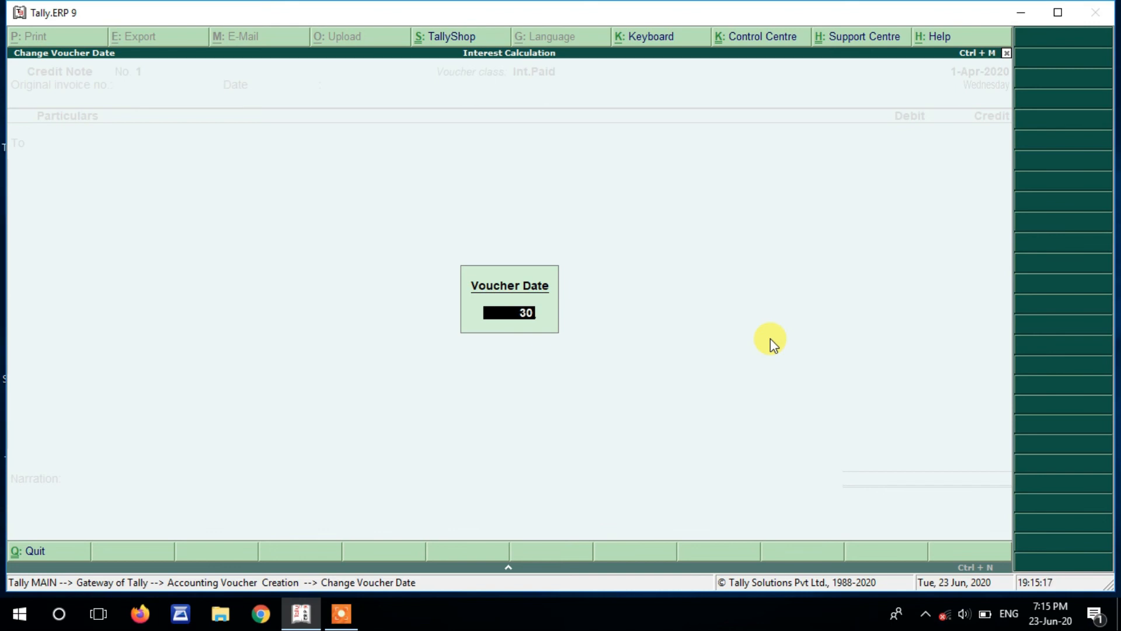
type("-6")
key("Return")
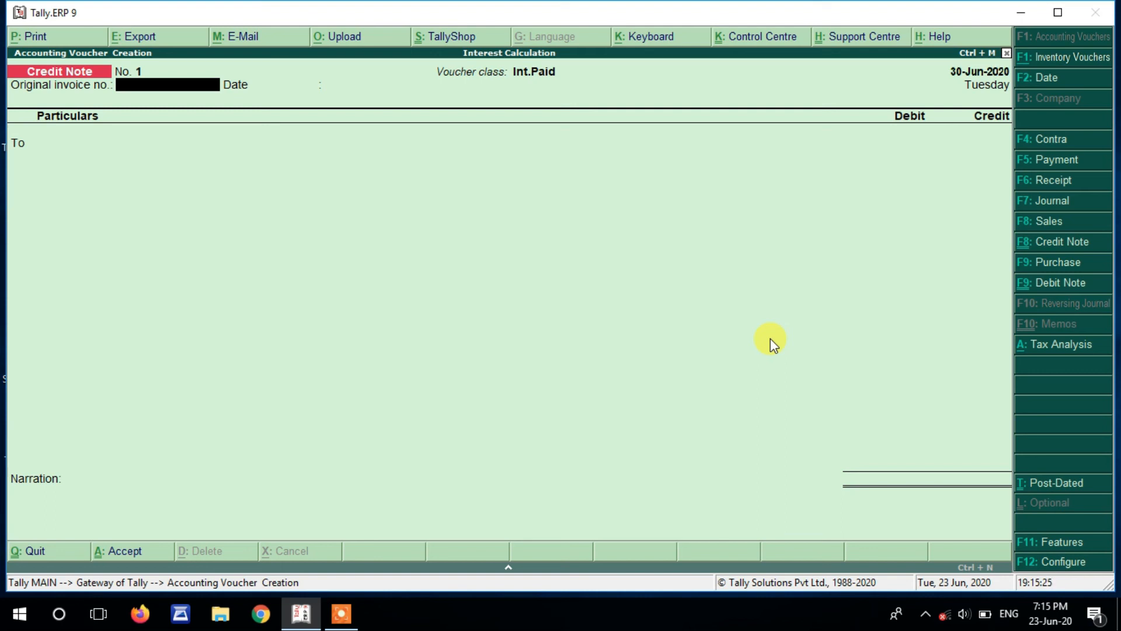
key("Return")
key("Return")
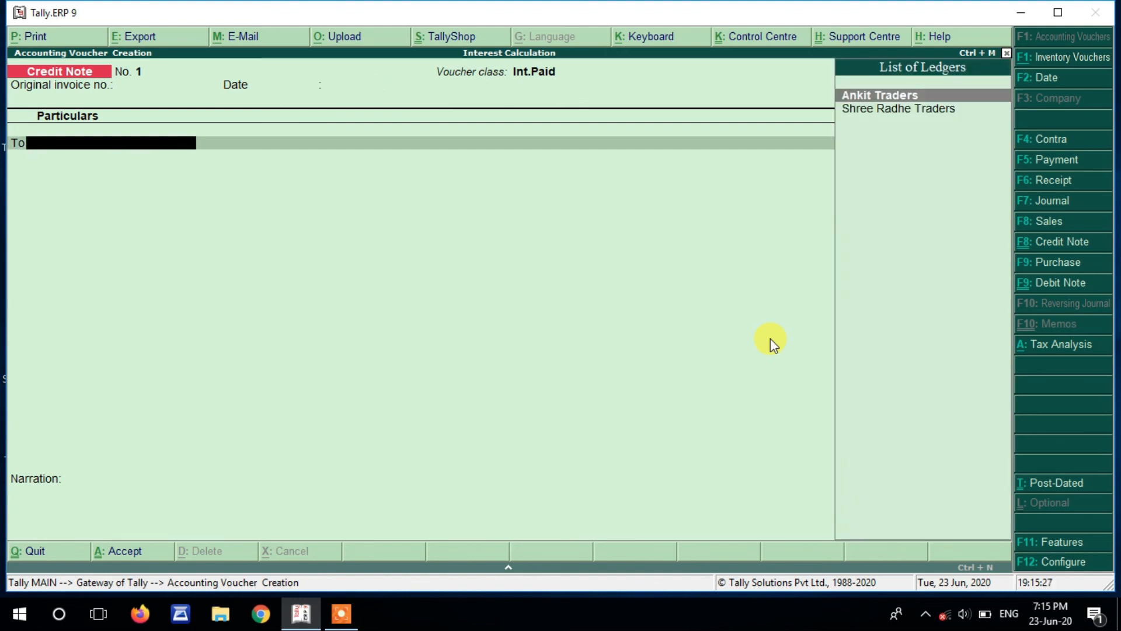
Step: Credit Ankit Traders with the interest on bill 102 and end the interest bill list
key("Return")
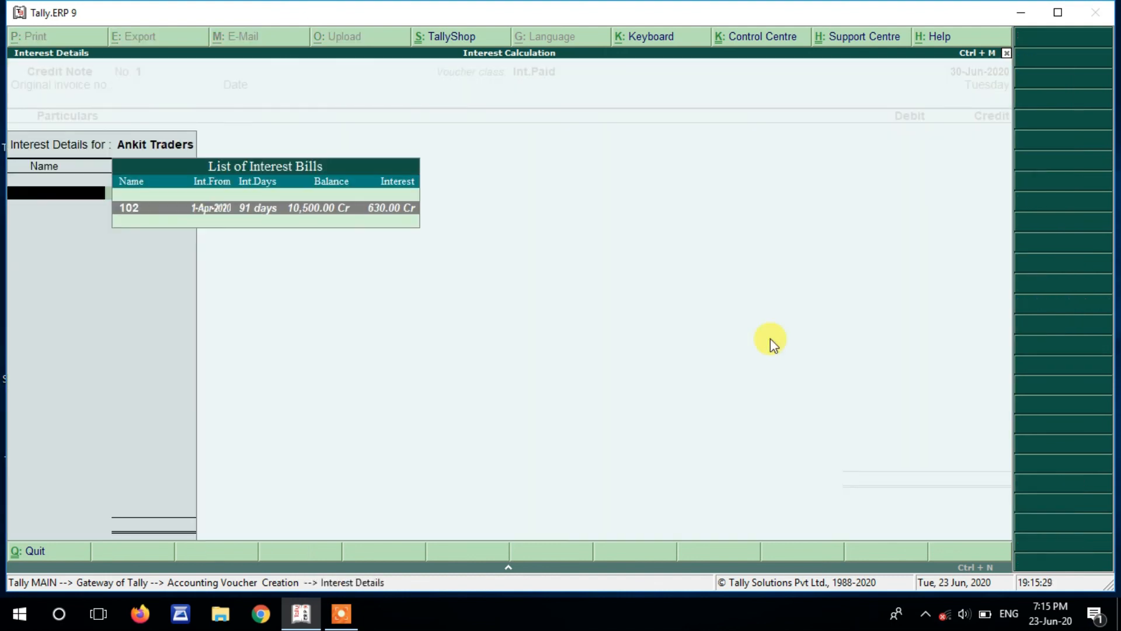
key("Return")
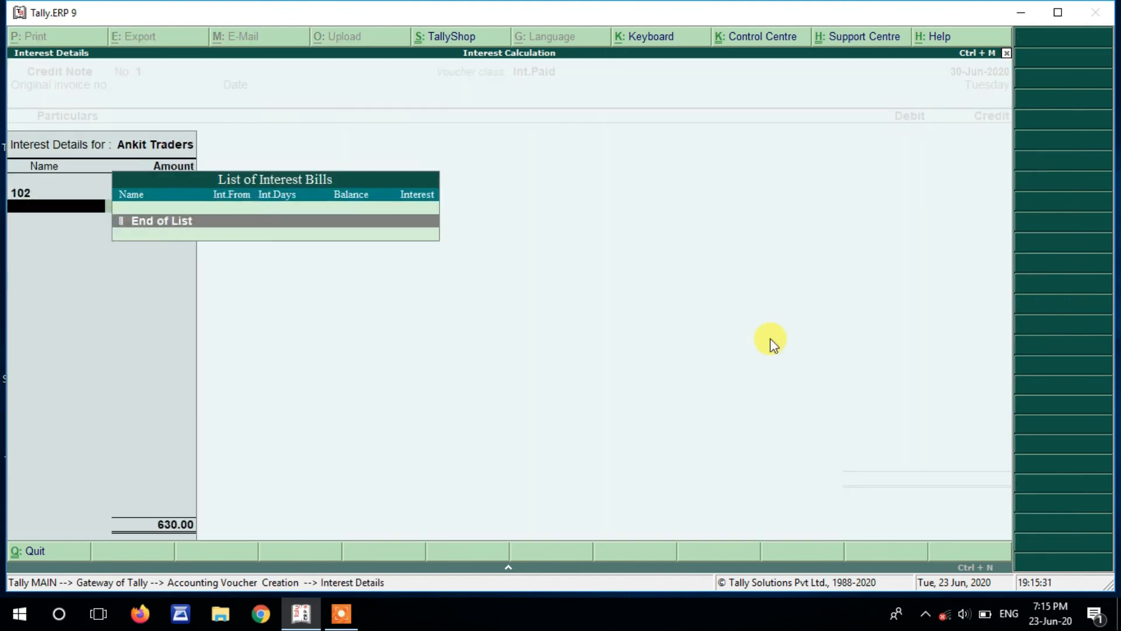
key("Return")
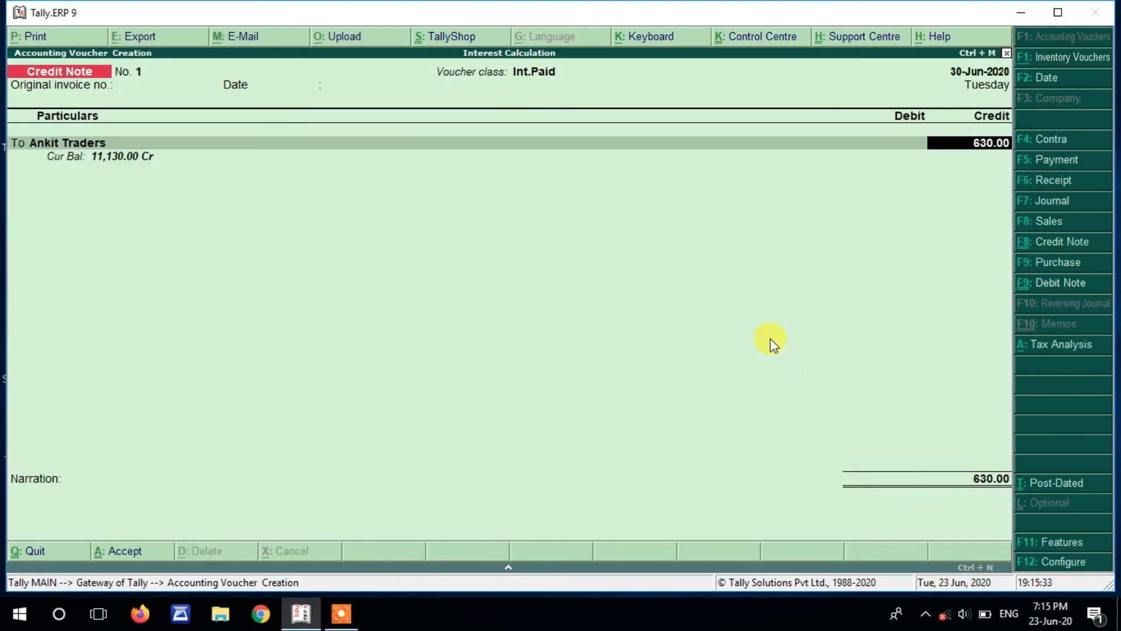
Step: Accept the 630.00 credit amount and allocate it to Ankit Traders as New Ref 1
key("Return")
key("Return")
key("Return")
key("Return")
key("Return")
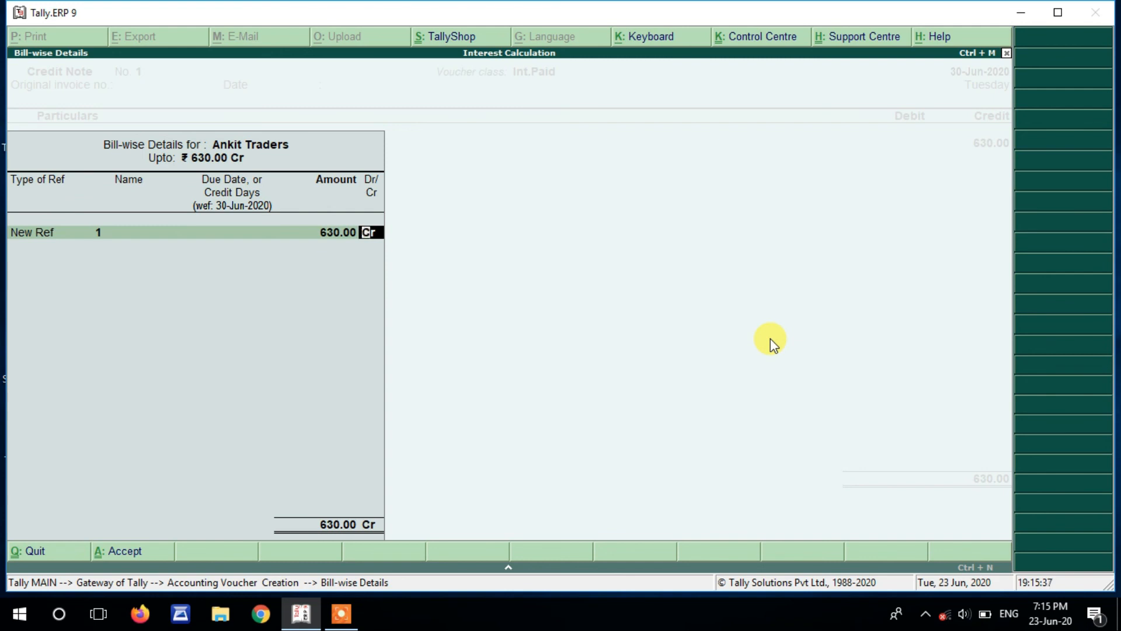
key("Return")
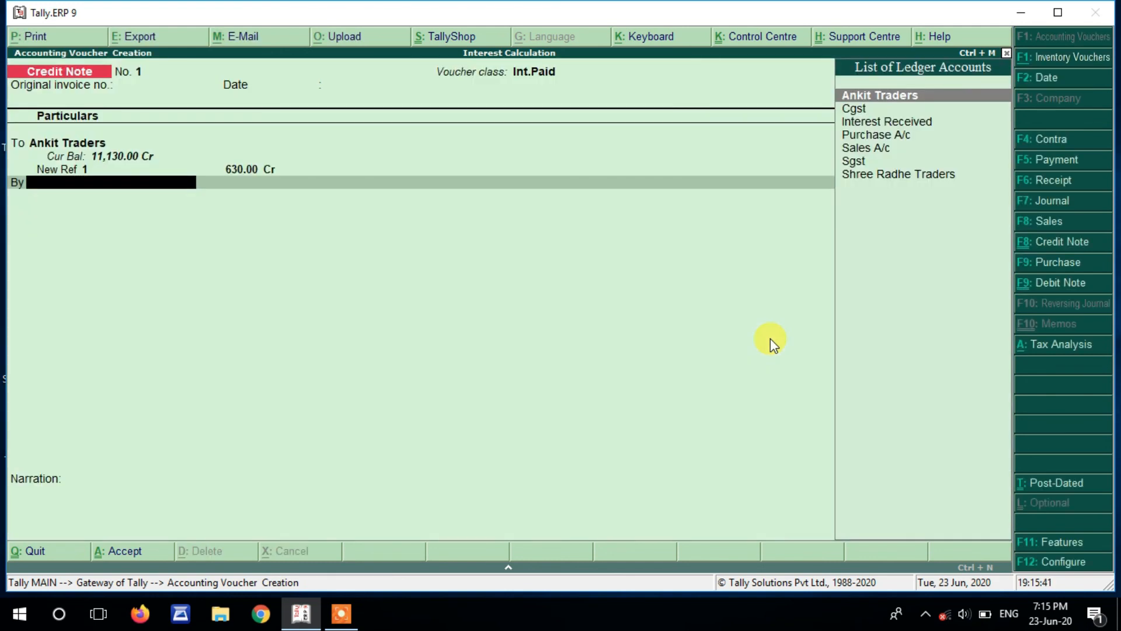
Step: Create a ledger named Int.Paid under Indirect Expenses for the debit line, keeping inventory and interest calculation set to No
key("alt+c")
type("Int")
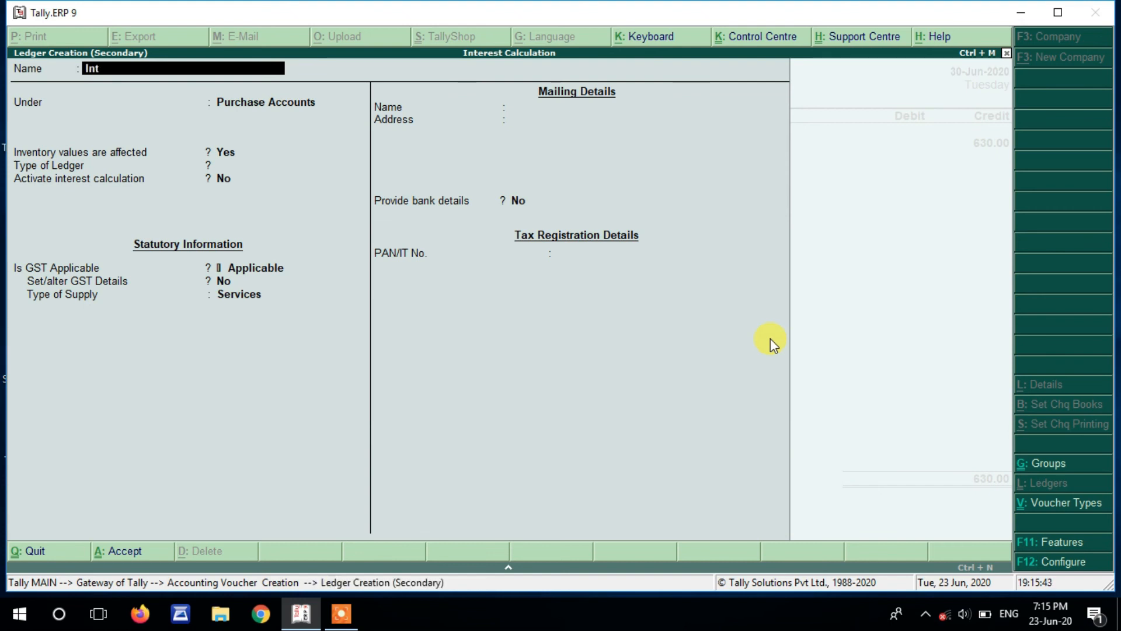
type(".Paid")
key("Return")
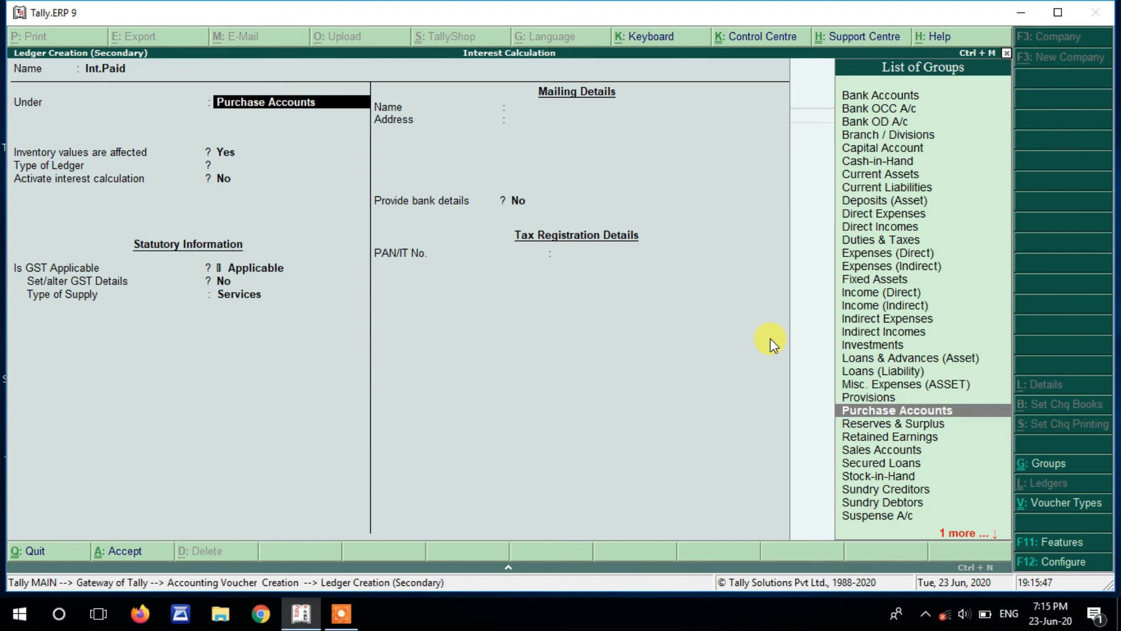
type("In")
key("Down")
key("Down")
key("Return")
key("Return")
key("Return")
key("Return")
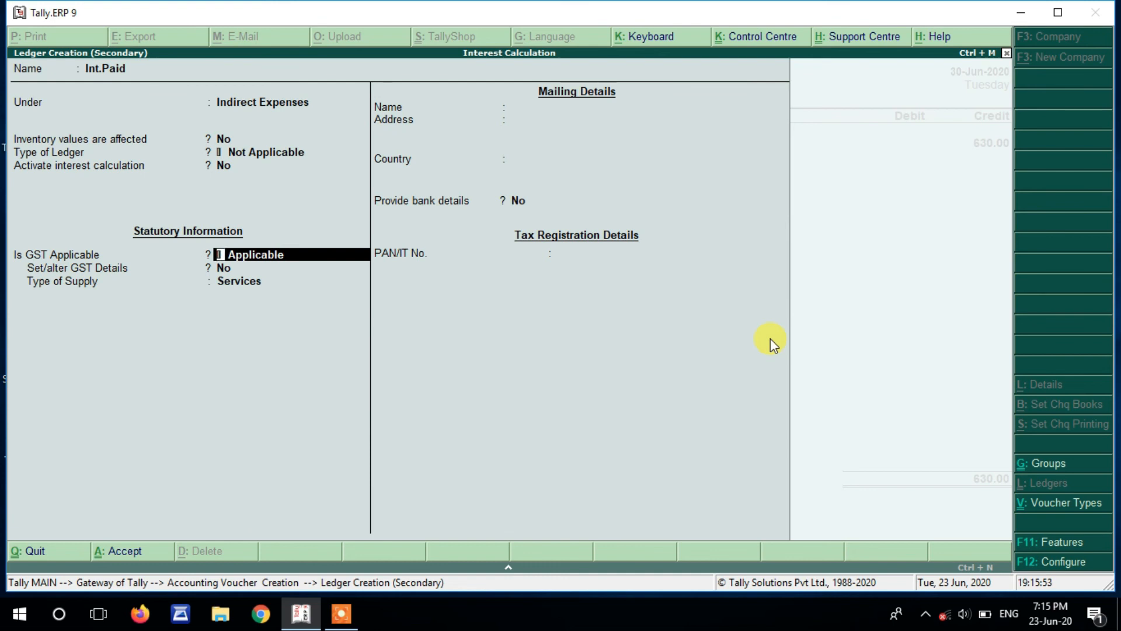
Step: Set GST to Not Applicable for the Int.Paid ledger and keep bank details at No
type("N")
key("Down")
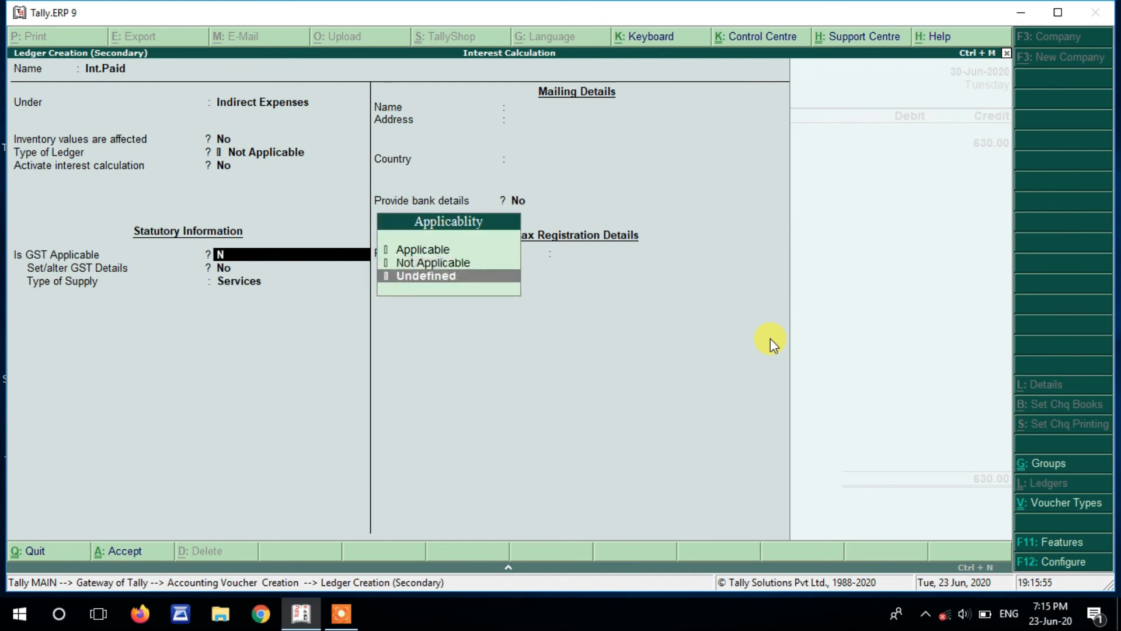
key("Up")
key("Return")
key("Return")
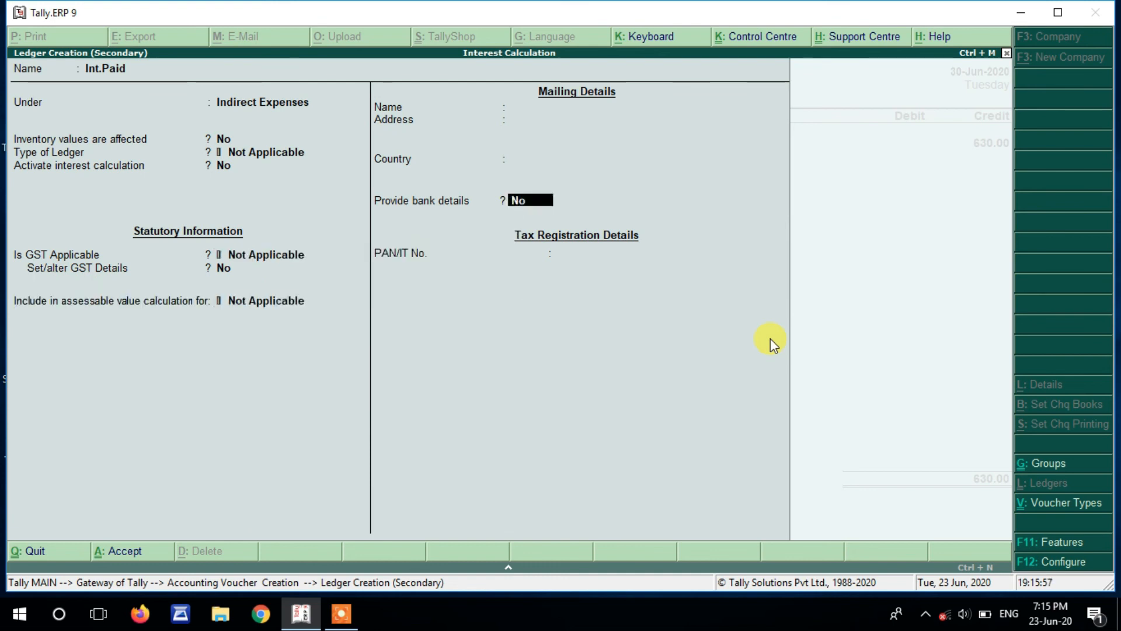
key("Return")
key("Return")
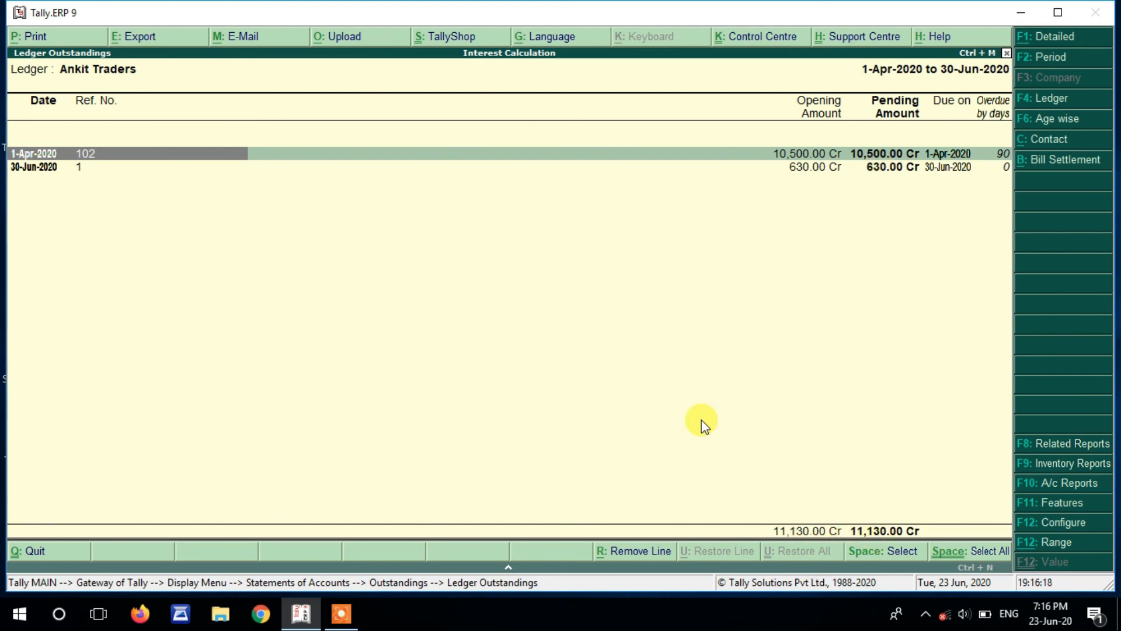
Step: Close Ankit Traders' outstandings, check the Interest Payable report for remaining interest, and return to the Gateway
key("Escape")
key("Escape")
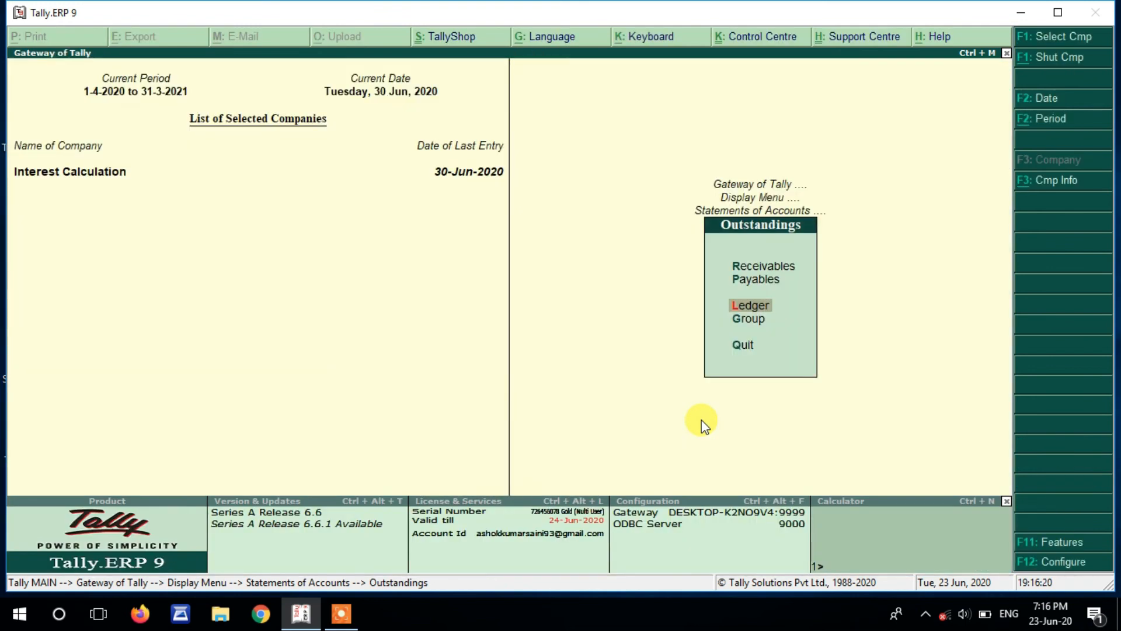
key("Escape")
key("Down")
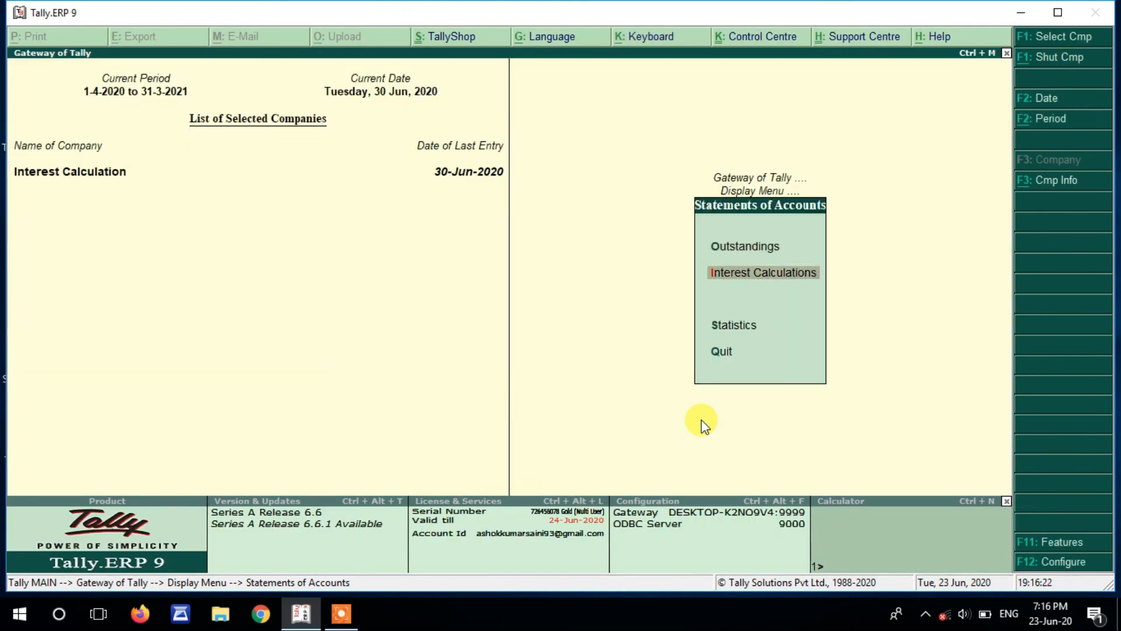
key("Return")
key("Down")
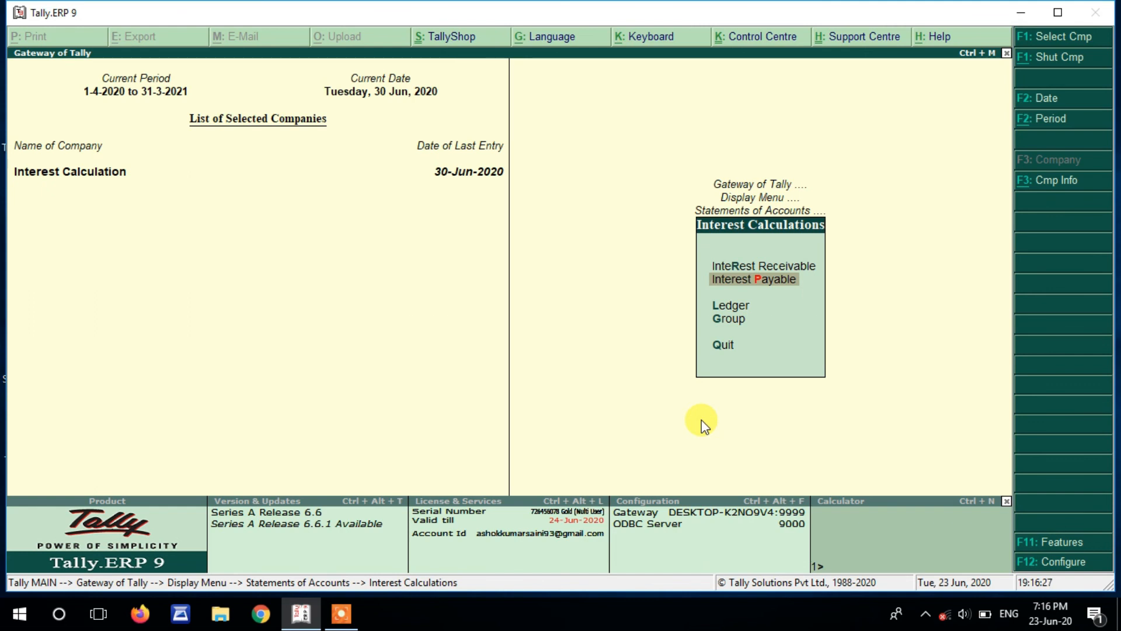
key("Return")
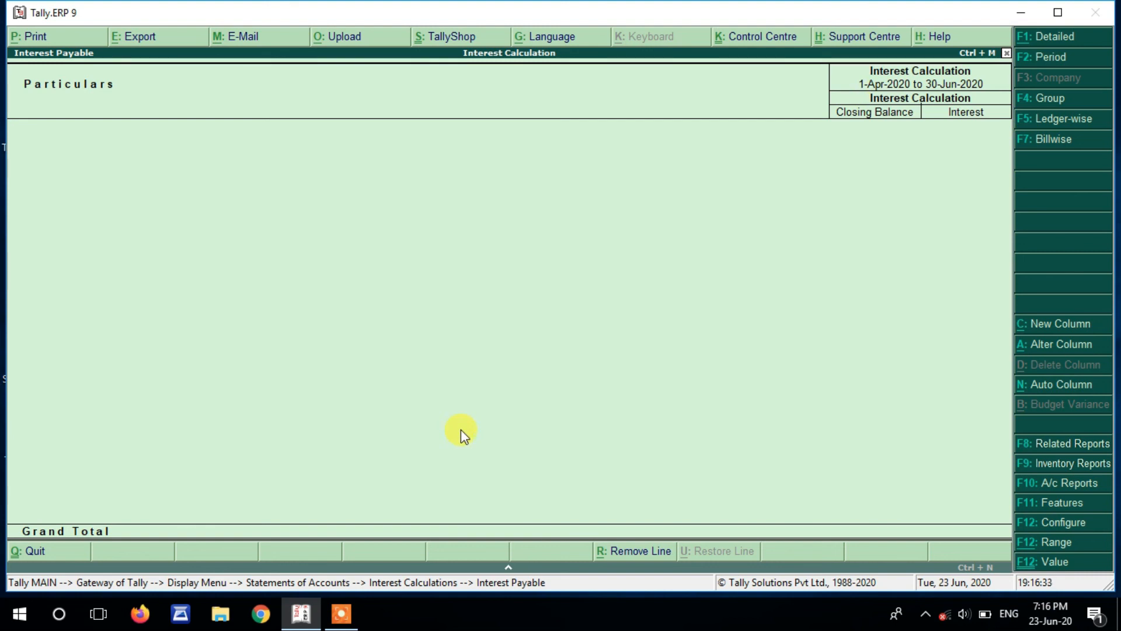
key("Escape")
key("Escape")
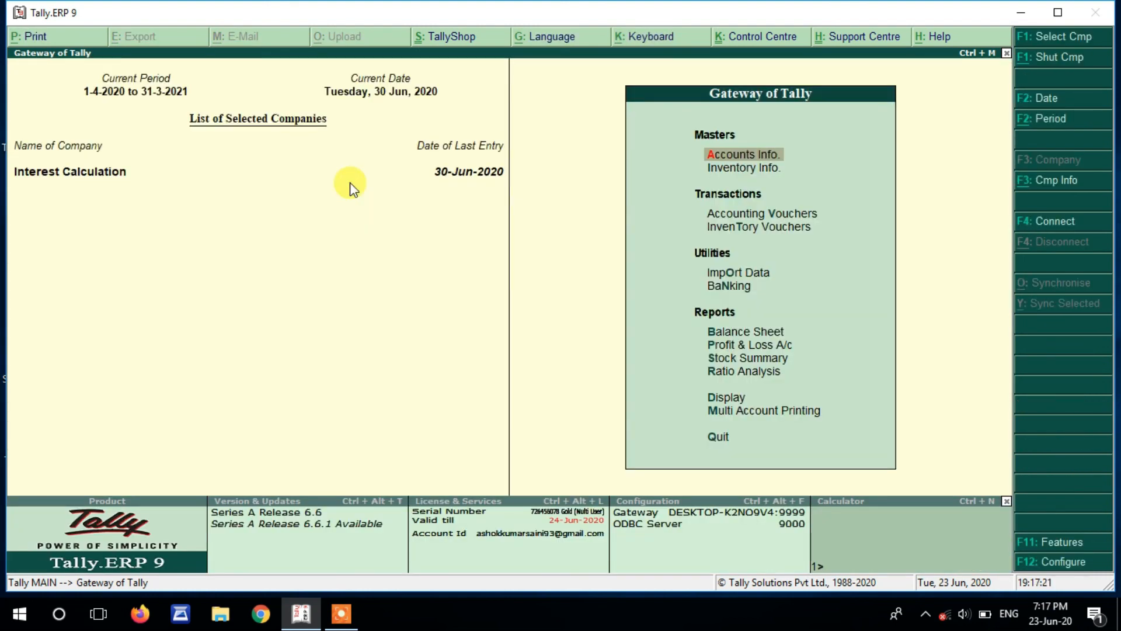
Step: Open the Profit & Loss account and drill into Indirect Expenses to examine the interest paid
key("p")
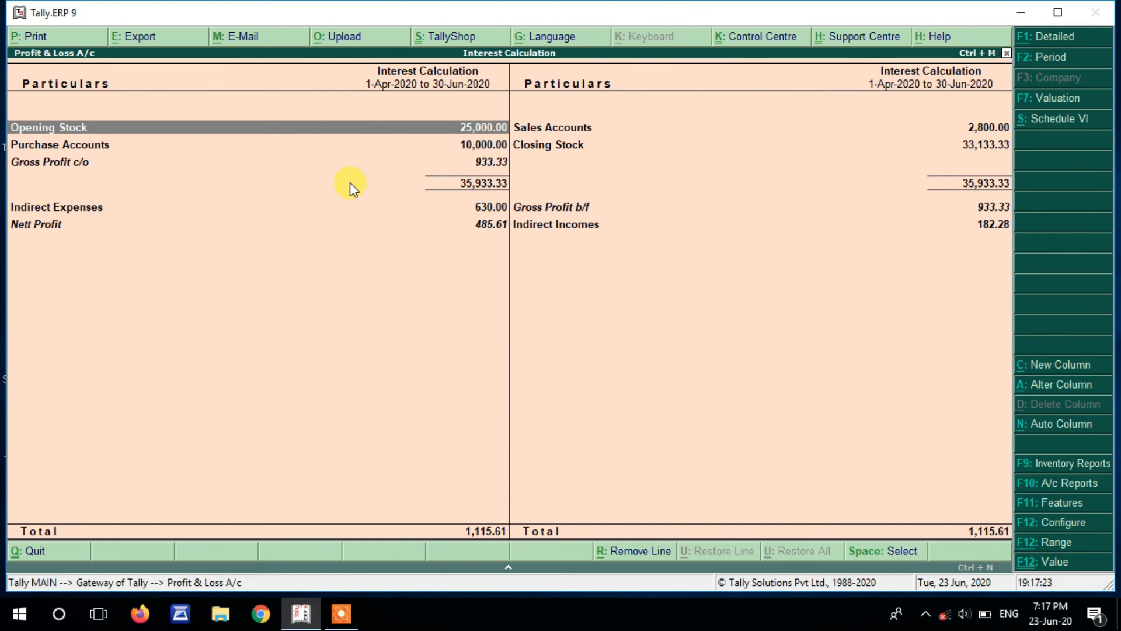
key("Down")
key("Down")
key("Down")
key("Down")
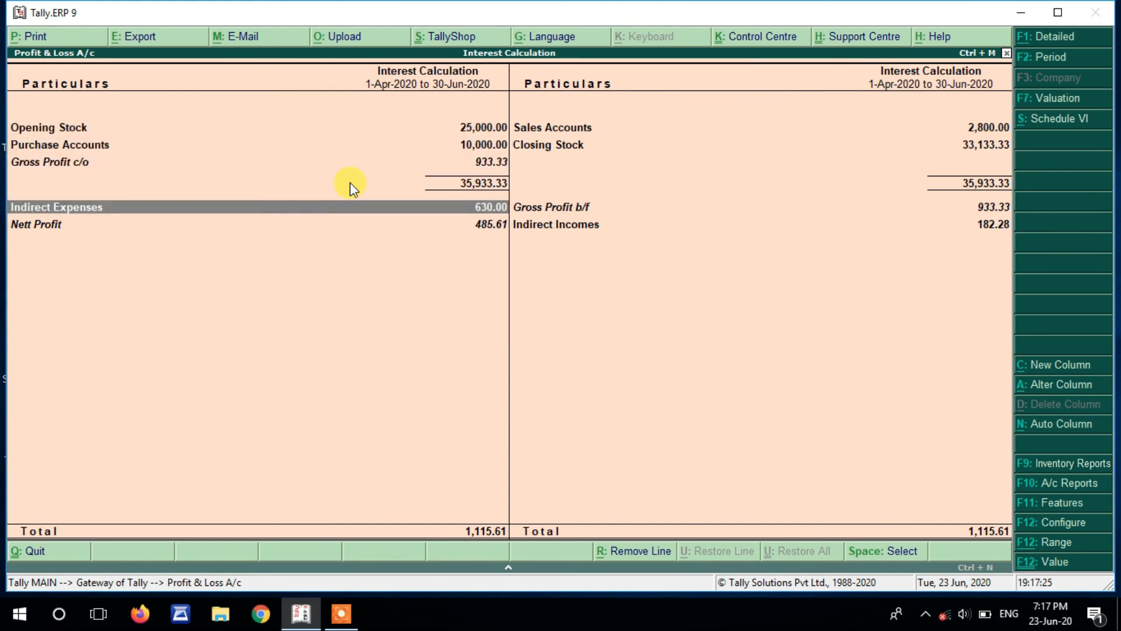
key("Up")
key("Return")
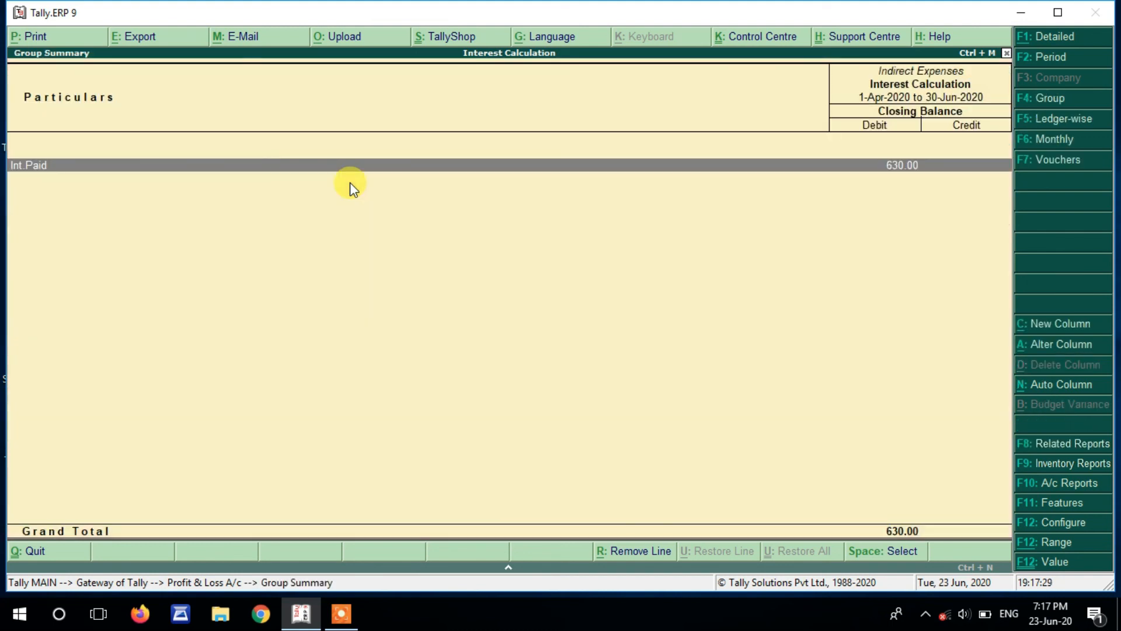
Step: Examine the Int.Paid ledger's monthly summary and return to the Gateway of Tally
key("Return")
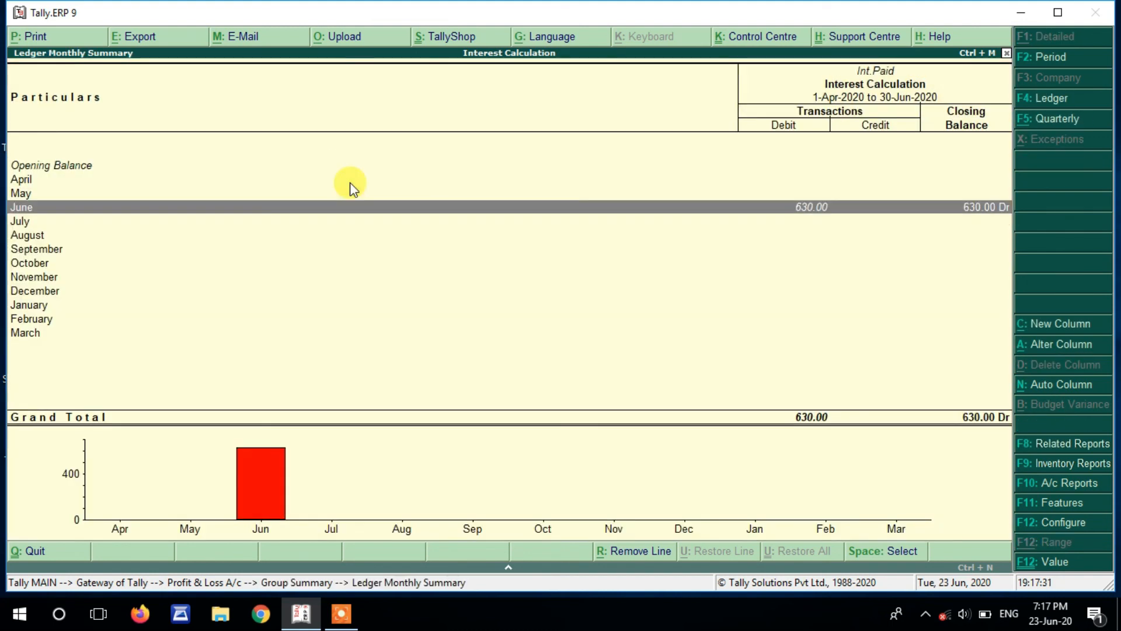
key("Escape")
key("Escape")
key("Escape")
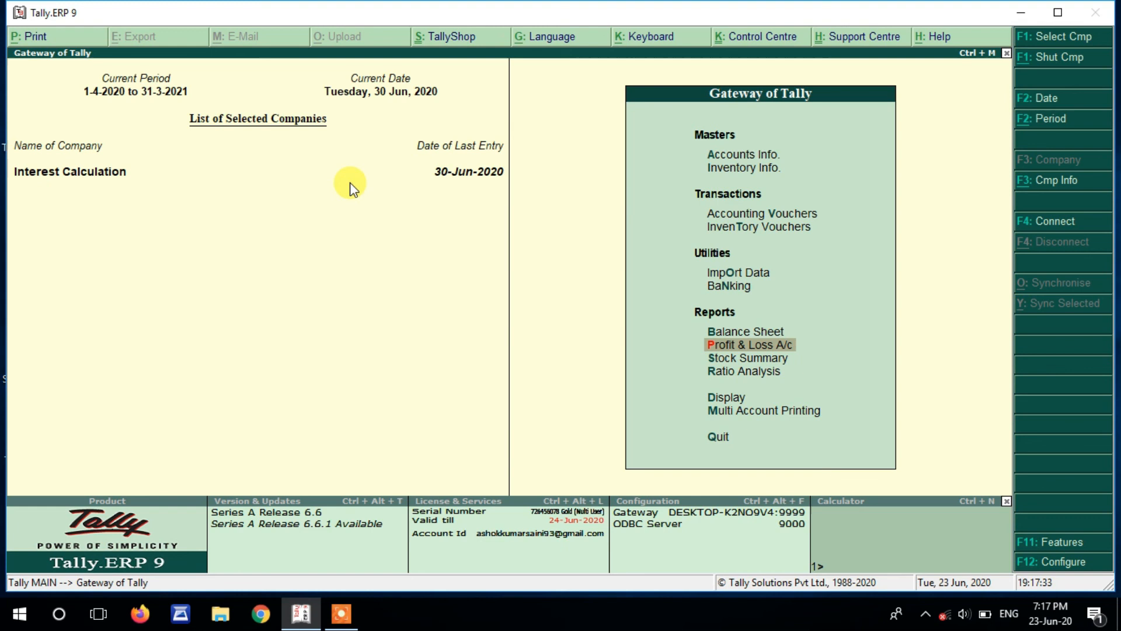
Step: Open the Balance Sheet, drill into Current Liabilities to check the Sundry Creditors balance, and return to the Gateway
key("Up")
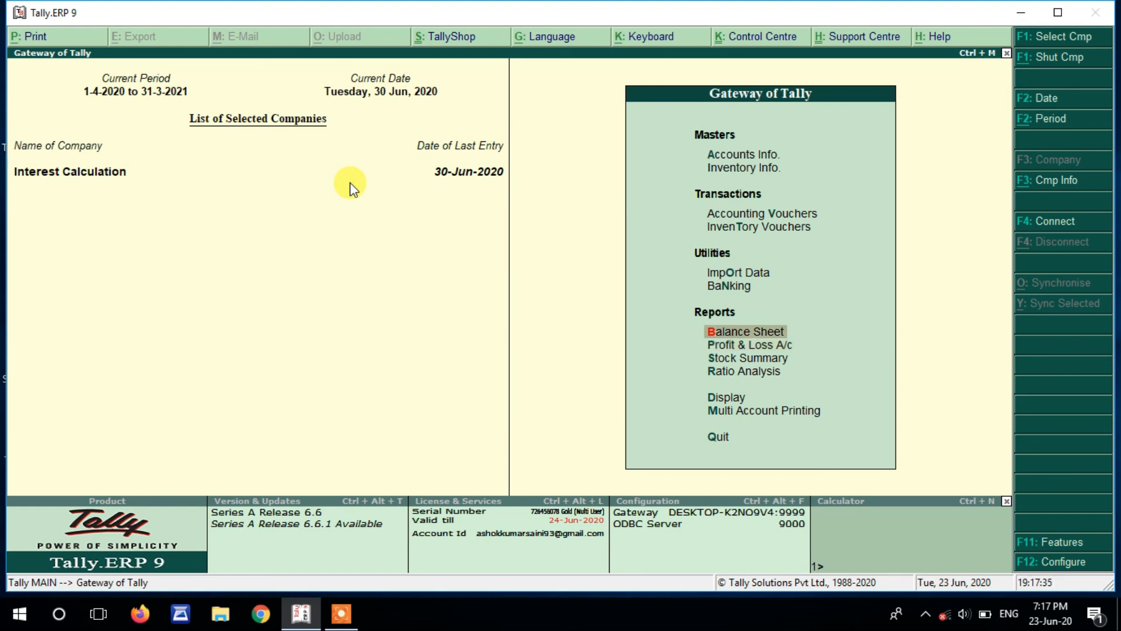
key("Return")
key("Down")
key("Down")
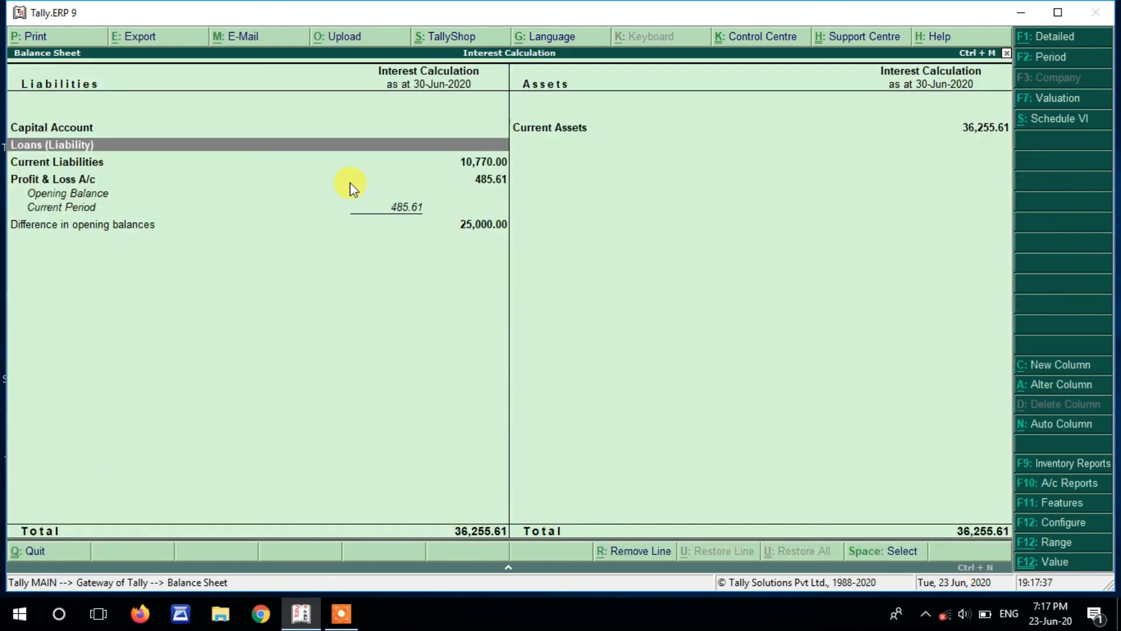
key("Return")
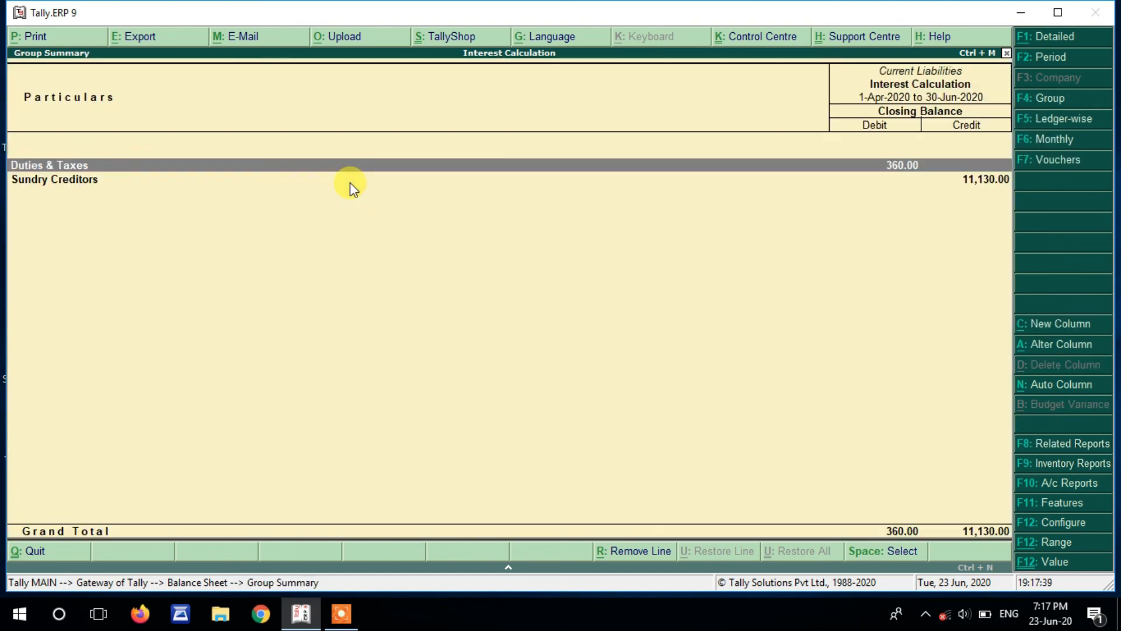
key("Down")
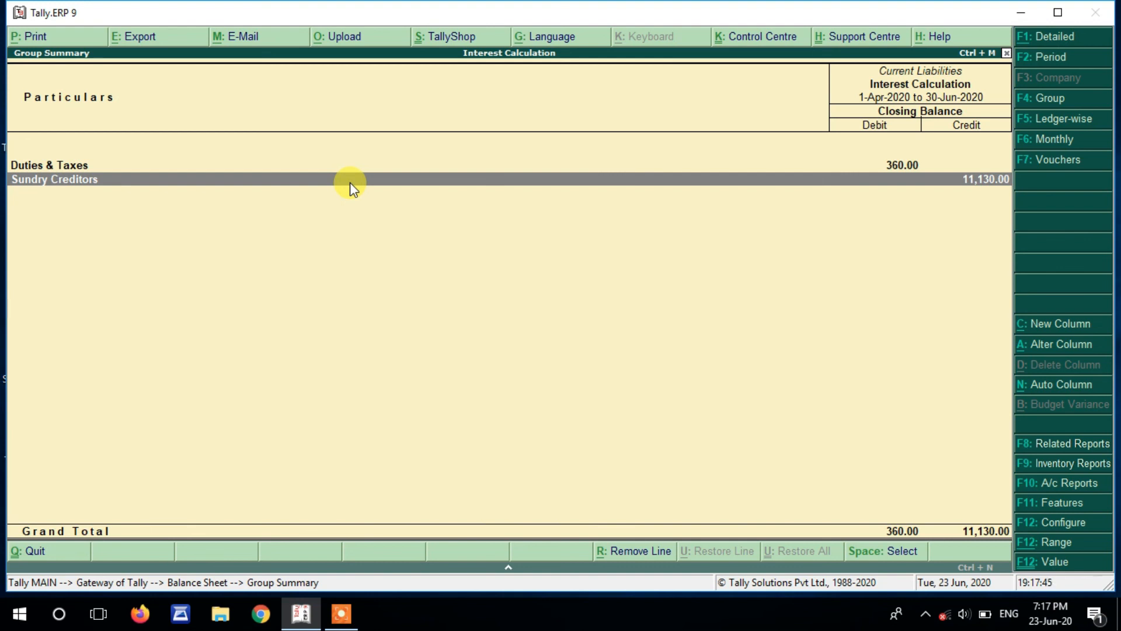
key("Escape")
key("Escape")
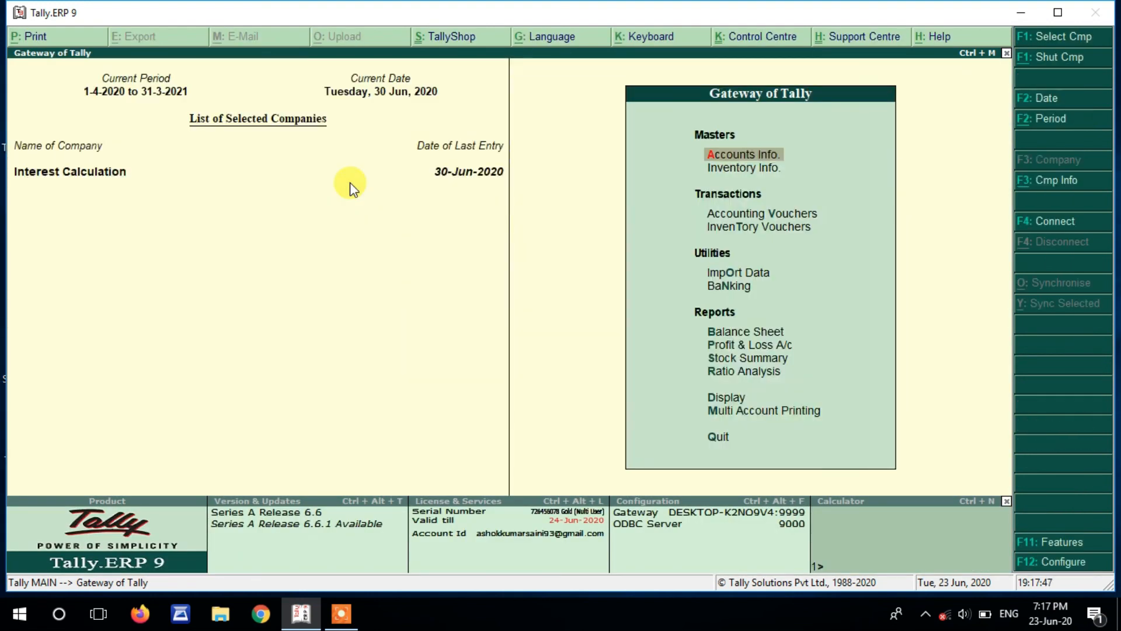
Step: Start a payment voucher dated 30-Jun-2020 and debit Ankit Traders with 11,130
key("Down")
key("Down")
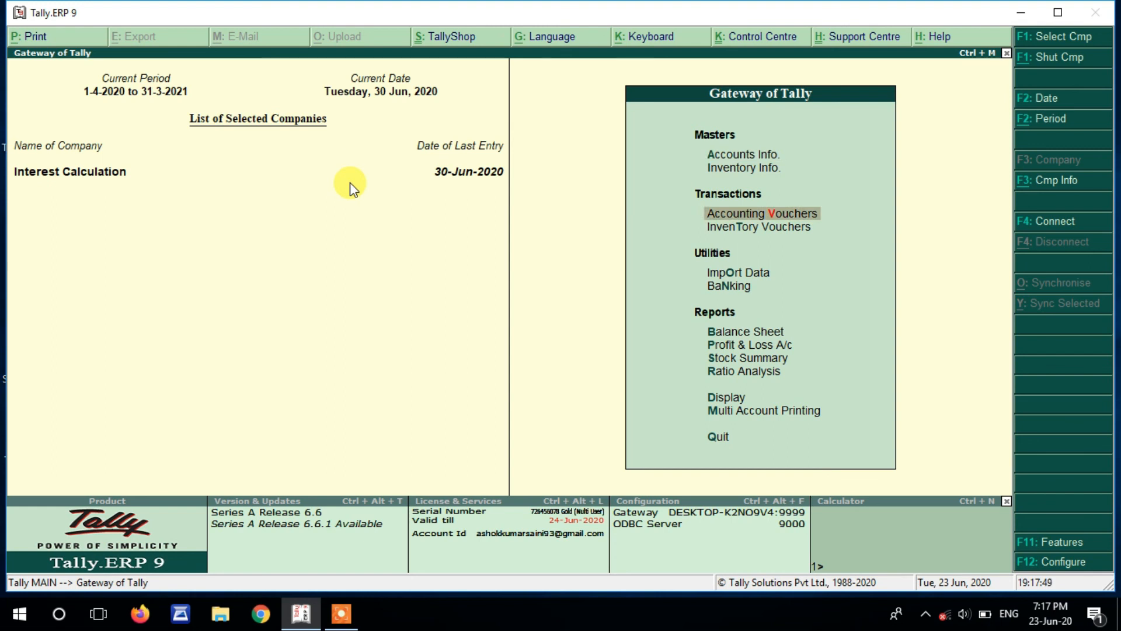
key("Return")
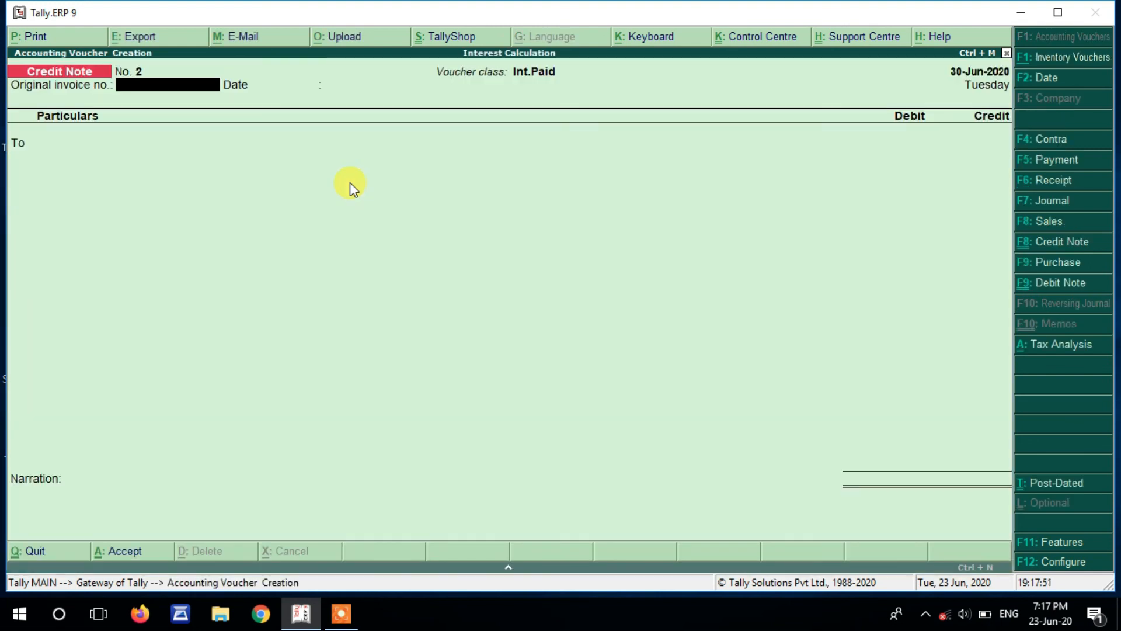
key("F5")
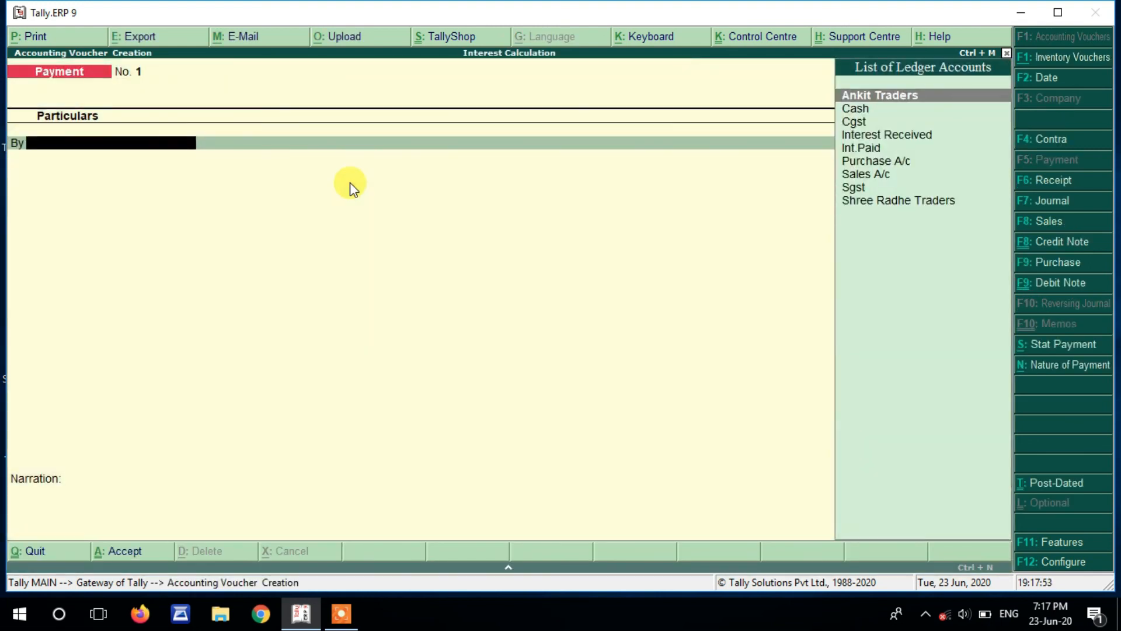
key("F2")
key("Return")
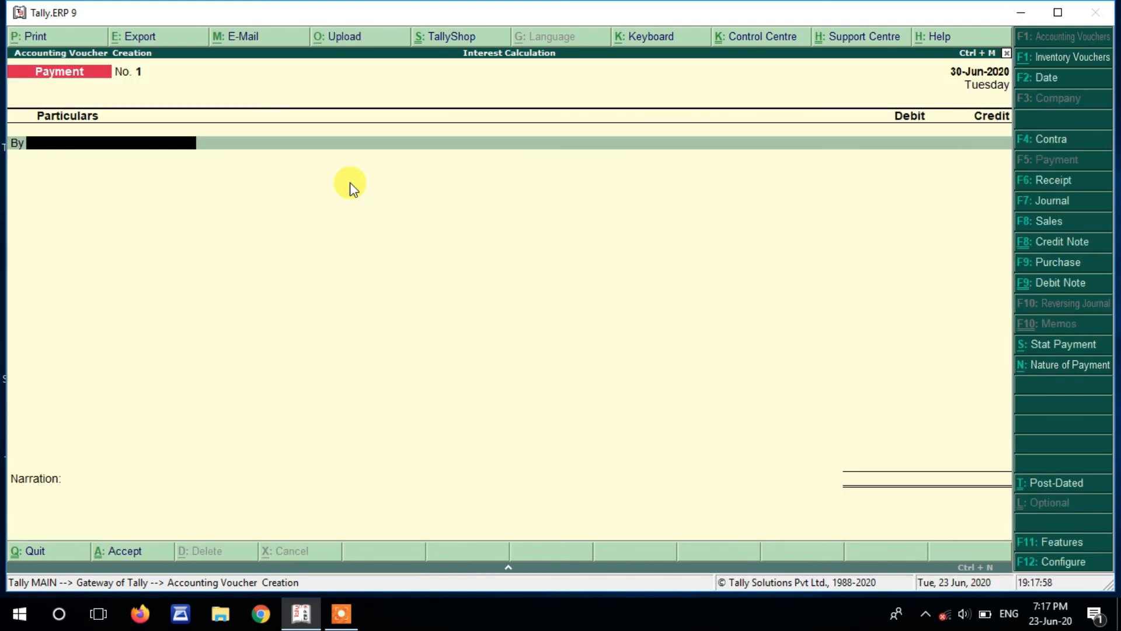
type("A")
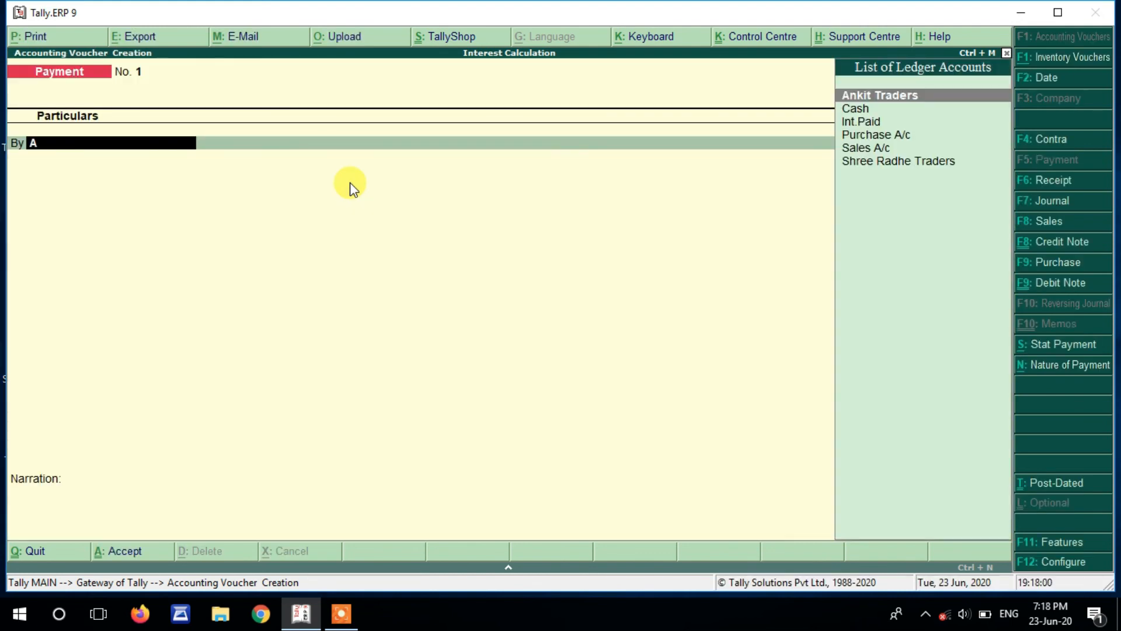
key("Return")
type("11130")
key("Return")
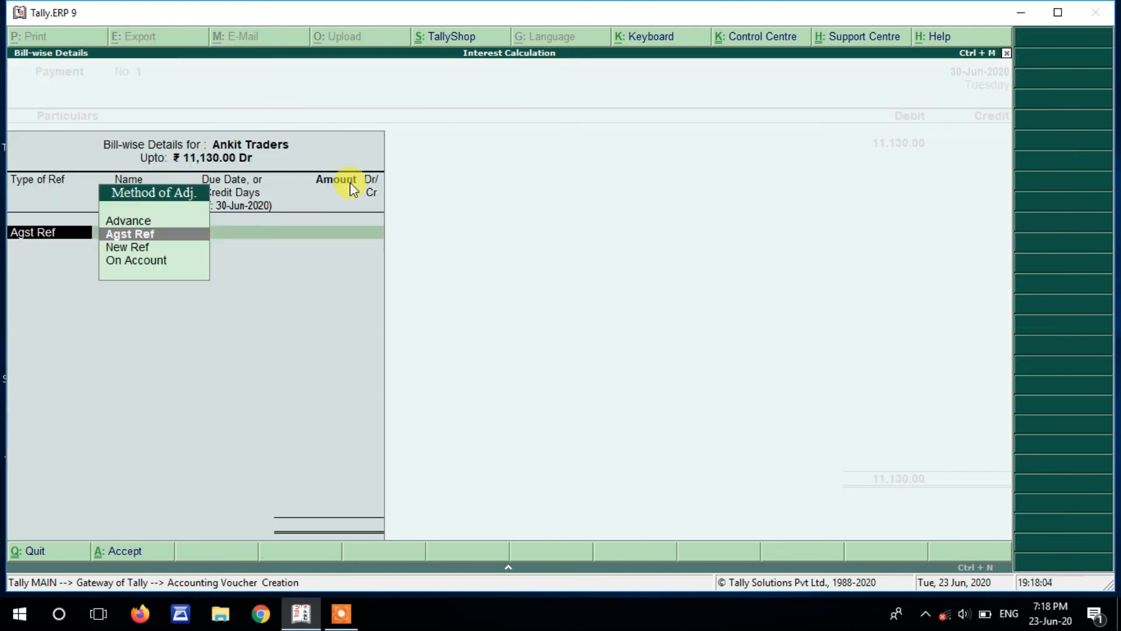
Step: Allocate the Ankit Traders payment against pending bills 1 for 630 and 102 for 10,500 using Agst Ref
key("Return")
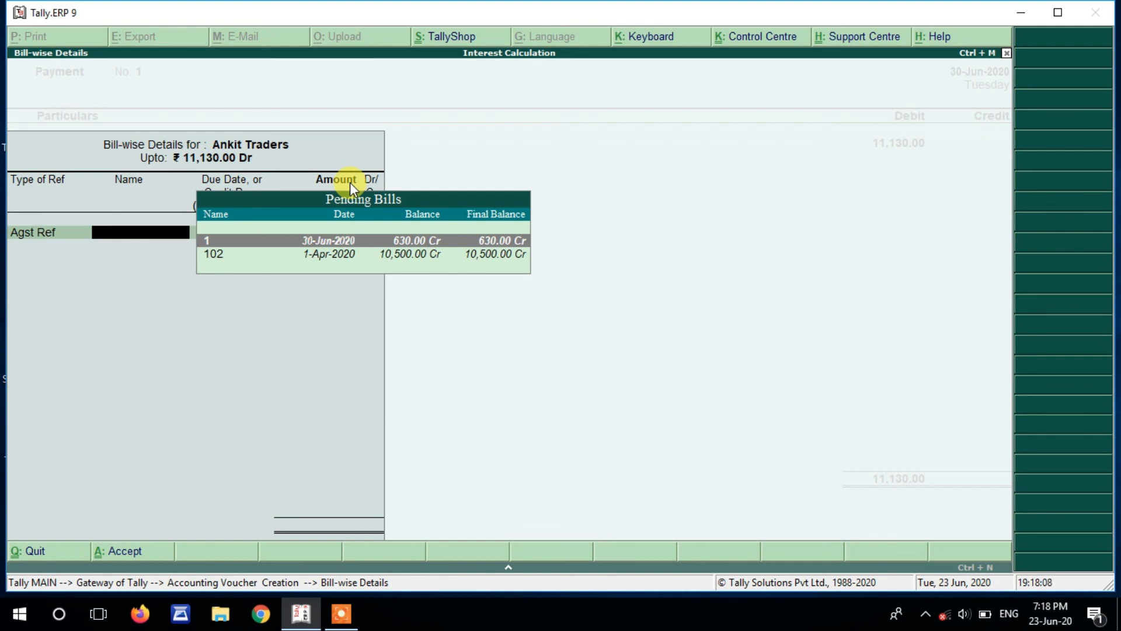
key("Return")
key("Return")
key("Return")
key("Return")
key("Return")
key("Return")
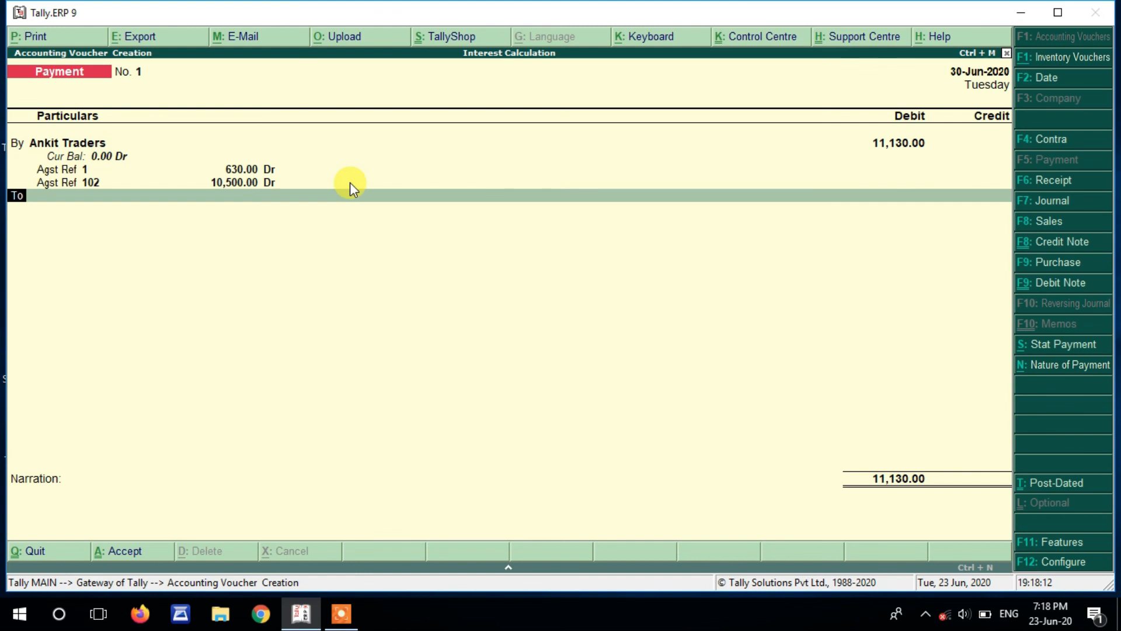
Step: Complete and save the Ankit Traders payment voucher and return to the Gateway of Tally
key("Down")
key("Escape")
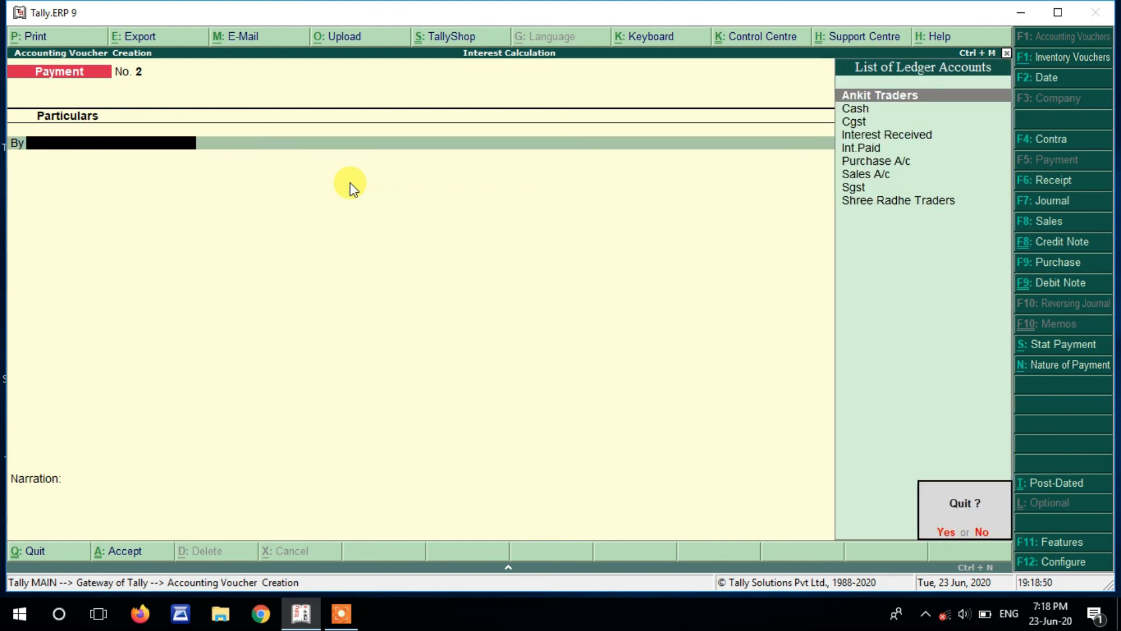
key("Return")
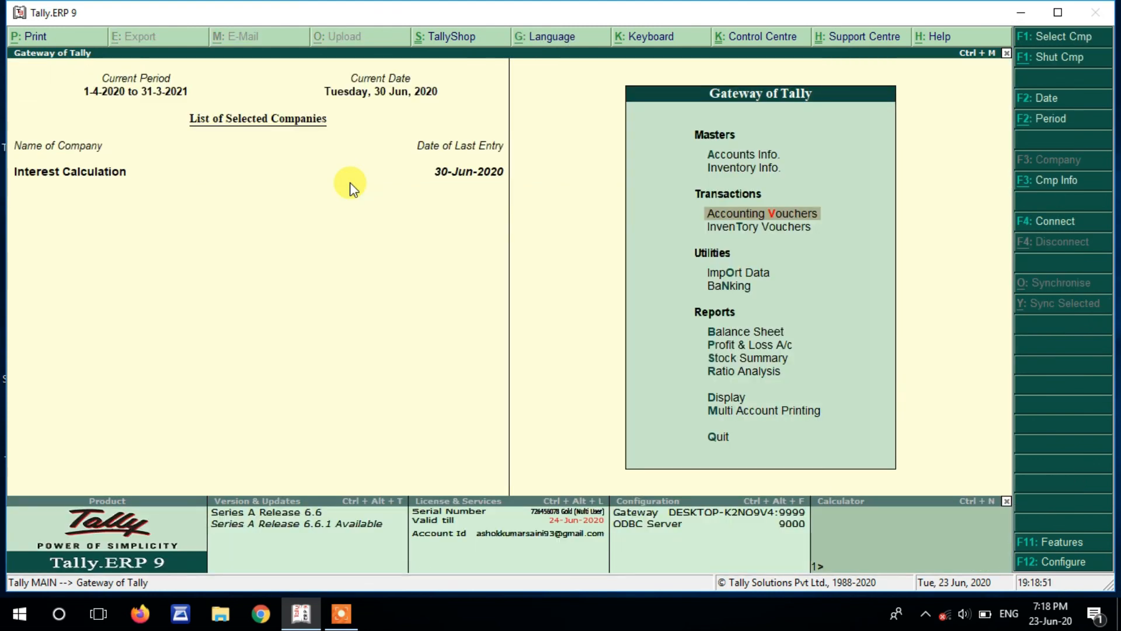